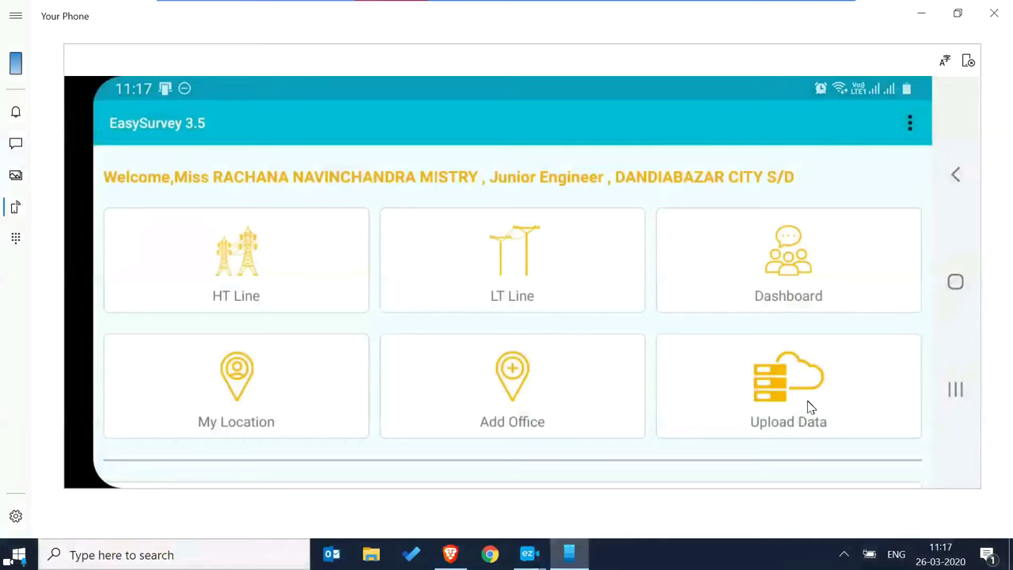
# Scroll the EasySurvey home screen, then reconnect the dropped mirror with Display phone screen.
pyautogui.scroll(-2, 807, 407)
pyautogui.scroll(-1, 808, 399)
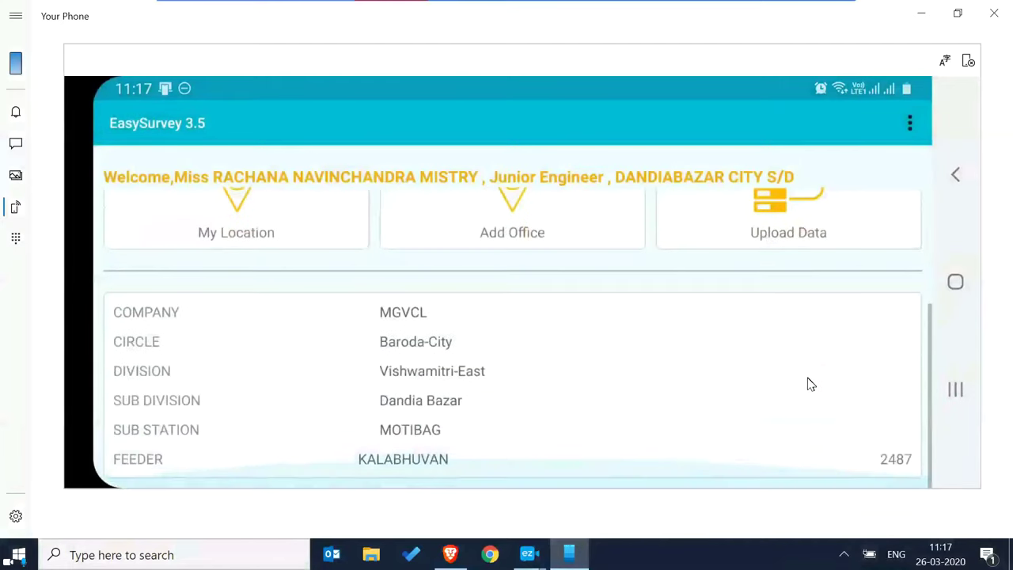
pyautogui.scroll(3, 808, 372)
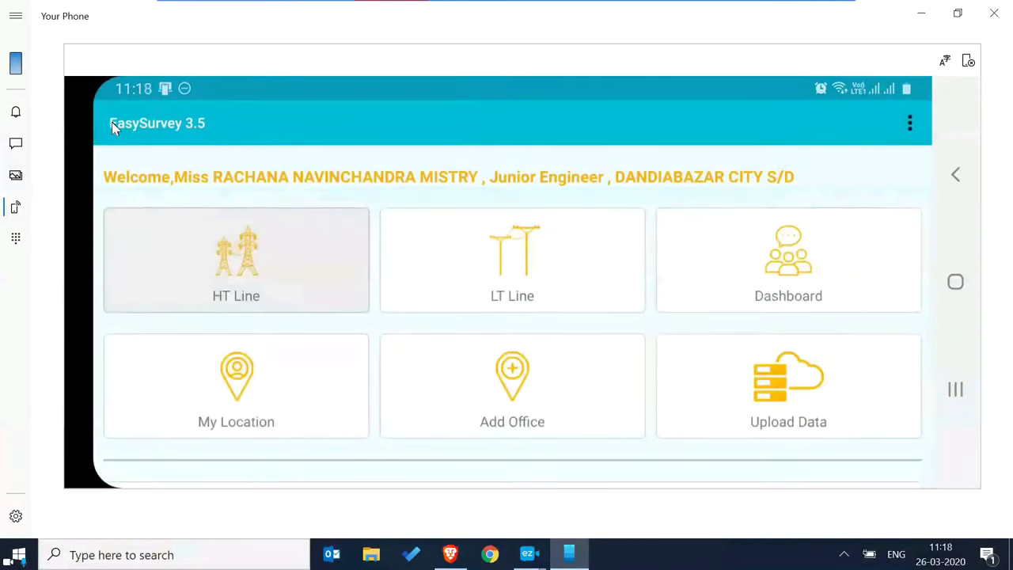
pyautogui.click(519, 360)
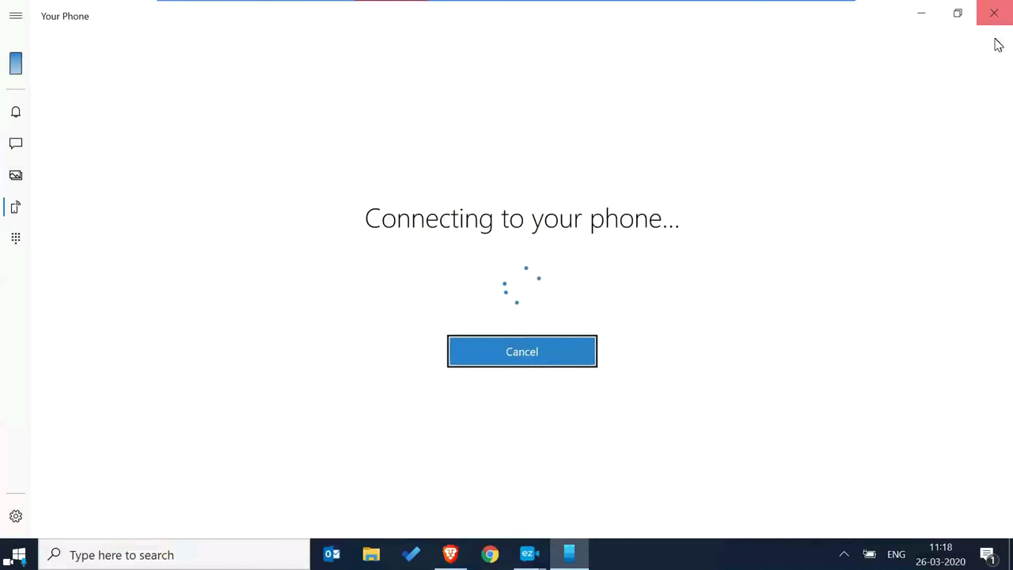
# Close Your Phone, log out of GeoUrja, and bring up the company list on the login page.
pyautogui.click(994, 15)
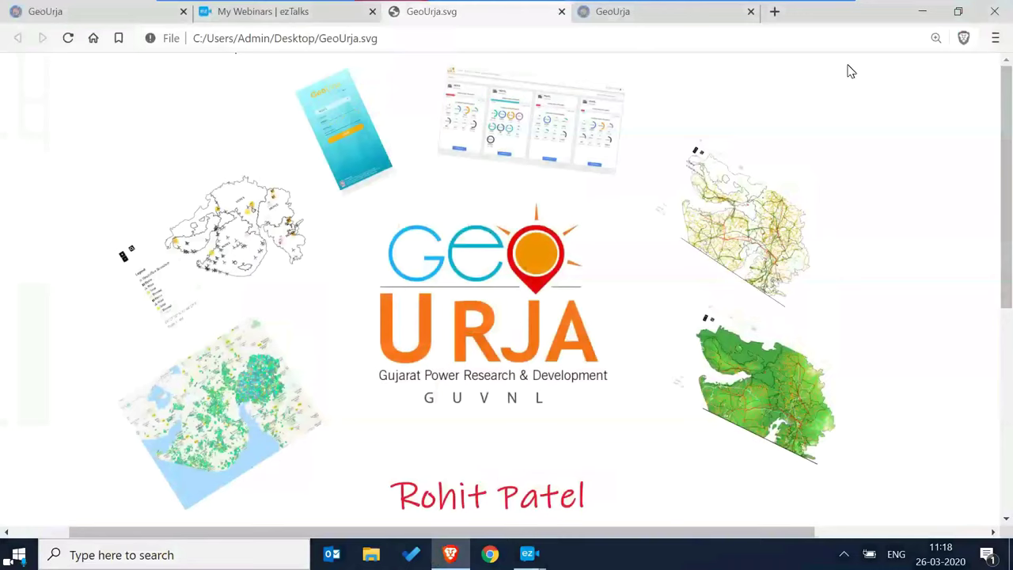
pyautogui.moveTo(145, 10)
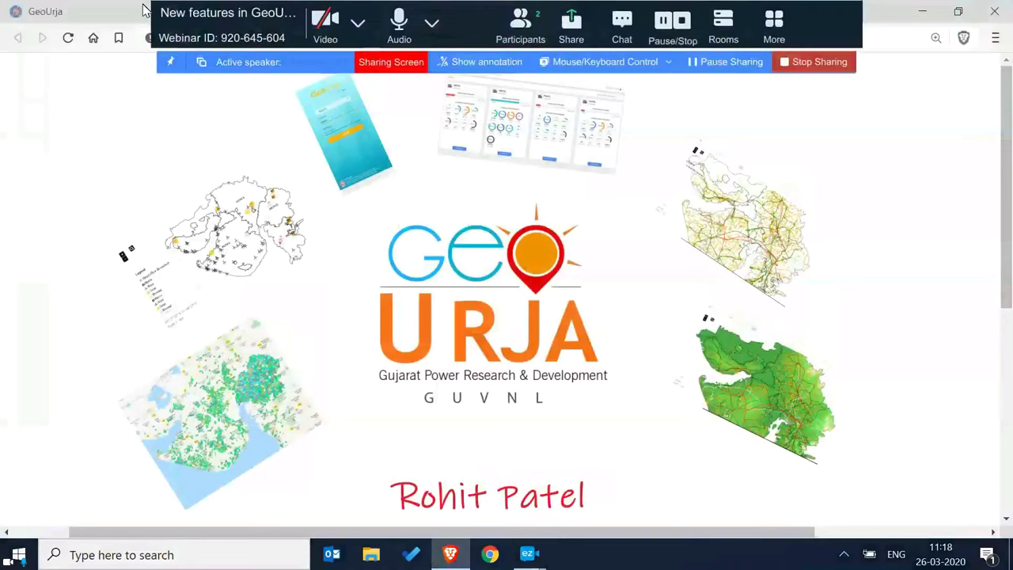
pyautogui.click(63, 17)
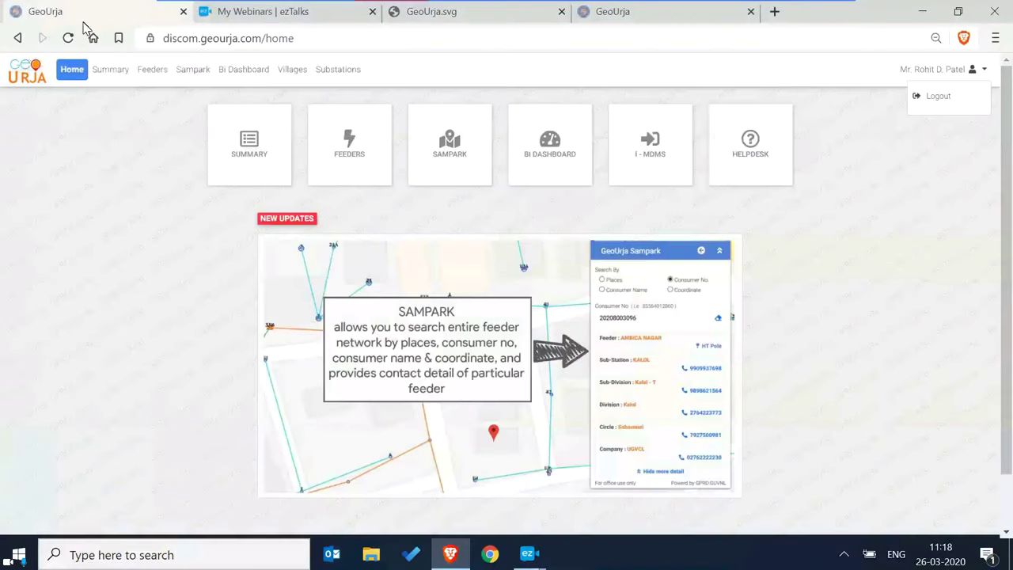
pyautogui.click(948, 99)
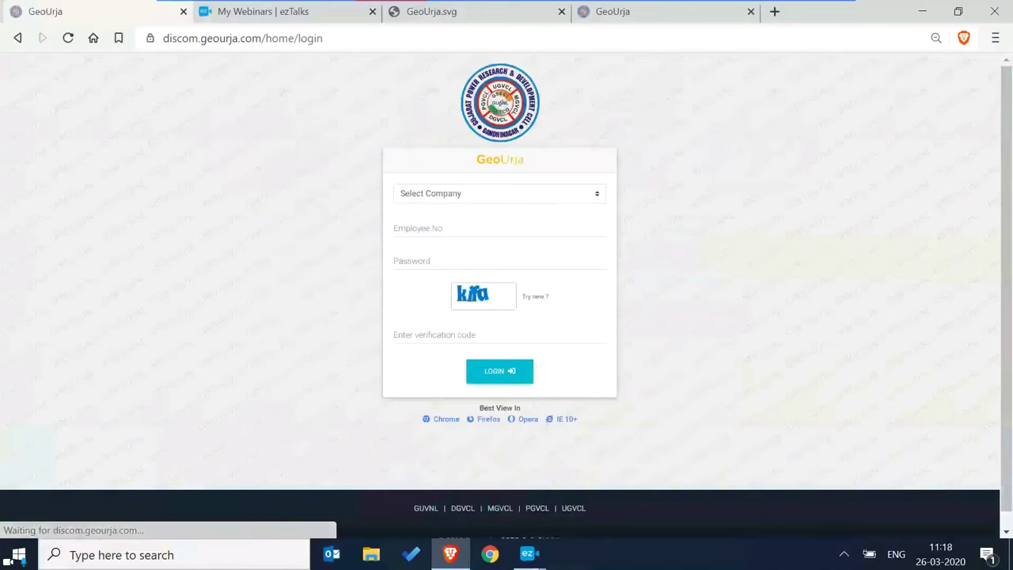
pyautogui.click(486, 196)
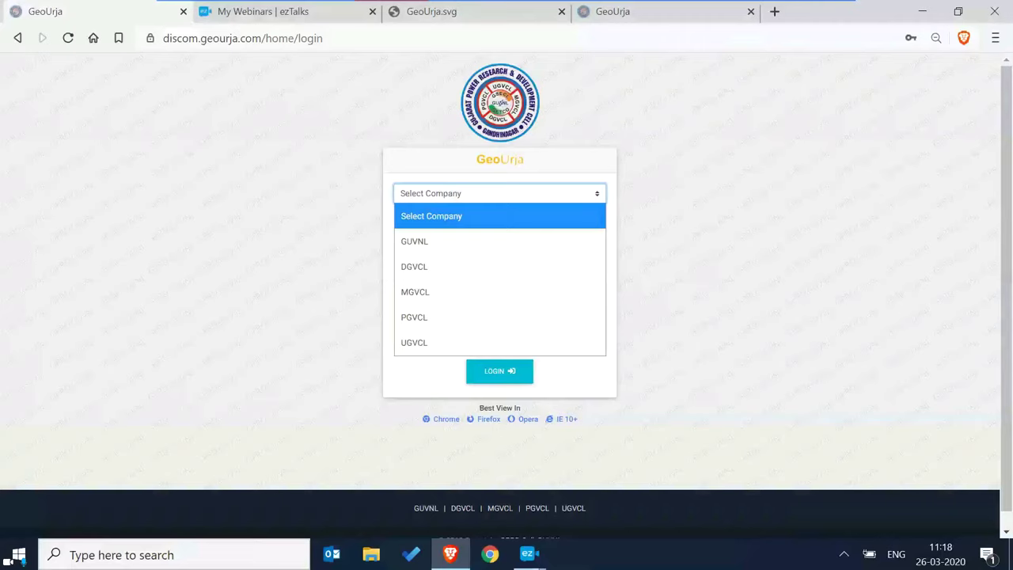
# Trim the address back to the discom.geourja.com root and reload it for a fresh login page.
pyautogui.click(242, 40)
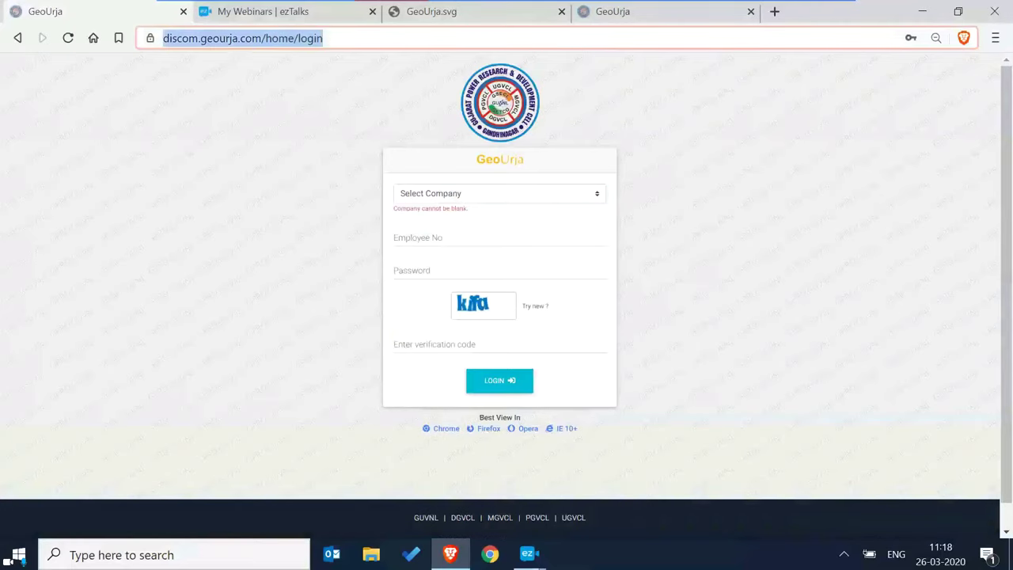
pyautogui.press('End')
pyautogui.press('BackSpace')
pyautogui.press('BackSpace')
pyautogui.press('BackSpace')
pyautogui.press('BackSpace')
pyautogui.press('BackSpace')
pyautogui.press('BackSpace')
pyautogui.press('BackSpace')
pyautogui.press('BackSpace')
pyautogui.press('BackSpace')
pyautogui.press('BackSpace')
pyautogui.press('BackSpace')
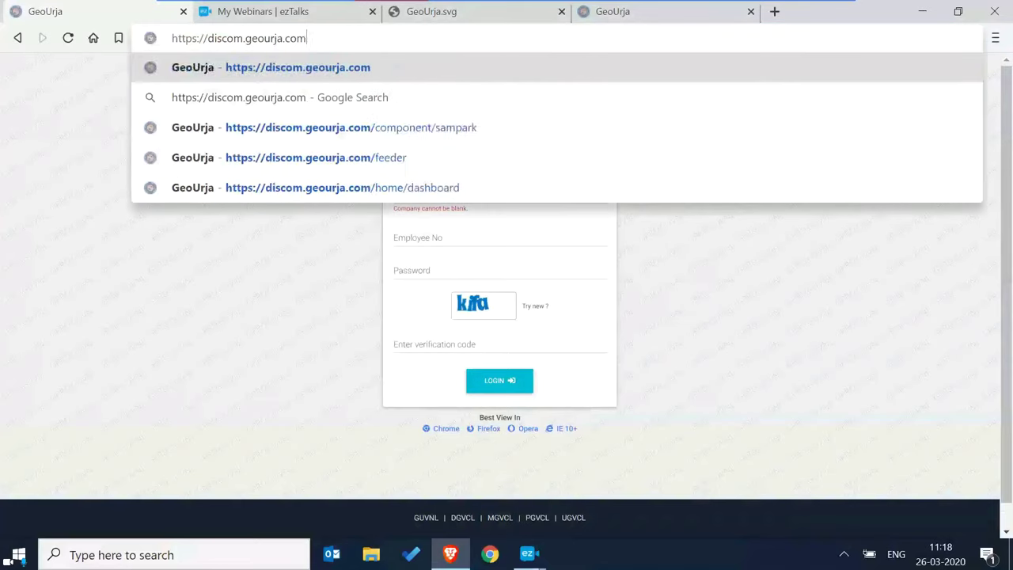
pyautogui.press('Return')
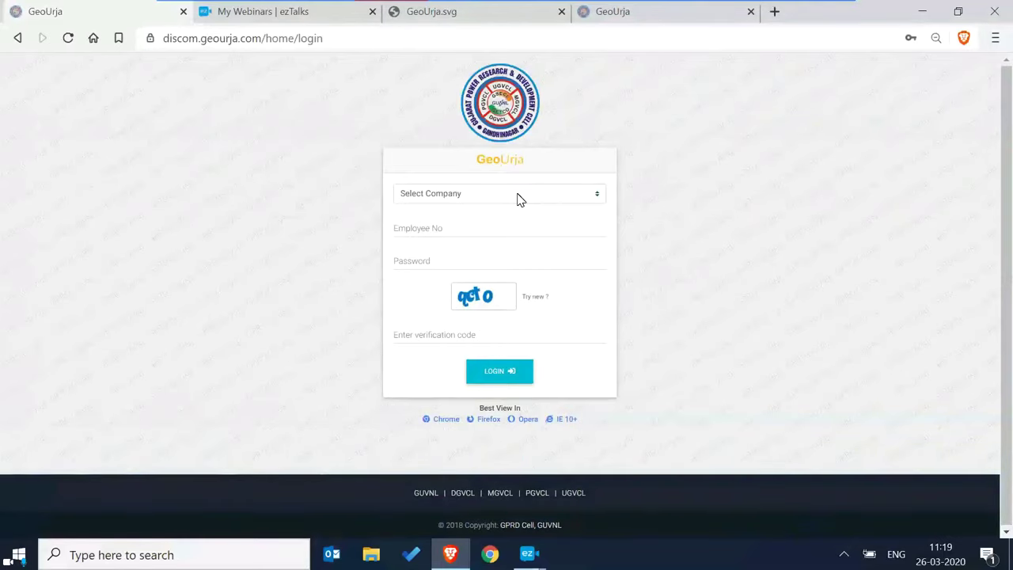
# Log in under GUVNL with the saved employee login and captcha 'qcto'.
pyautogui.click(518, 198)
pyautogui.click(477, 241)
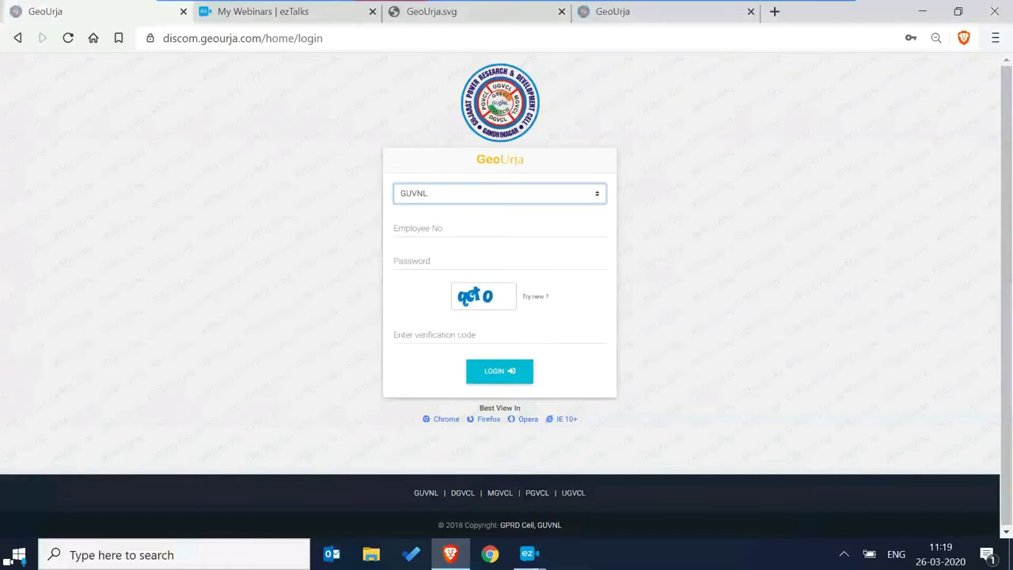
pyautogui.click(474, 228)
pyautogui.click(468, 262)
pyautogui.click(499, 333)
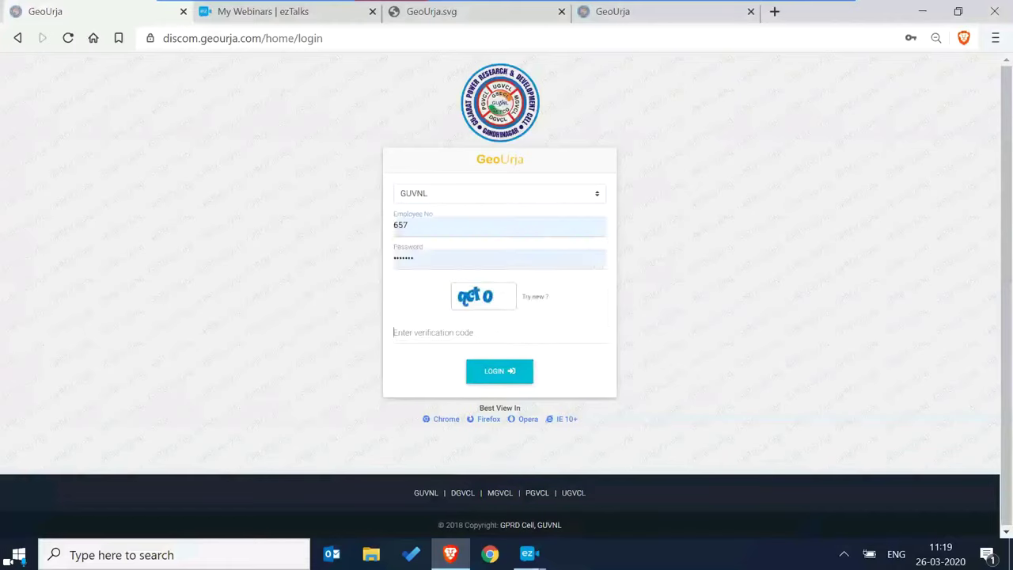
pyautogui.write('qct')
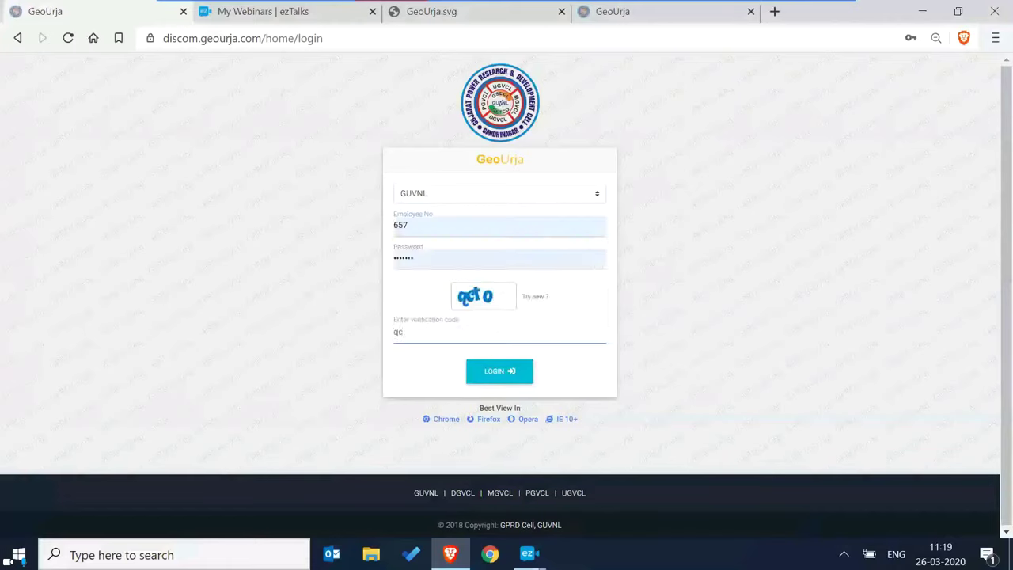
pyautogui.write('o')
pyautogui.press('Return')
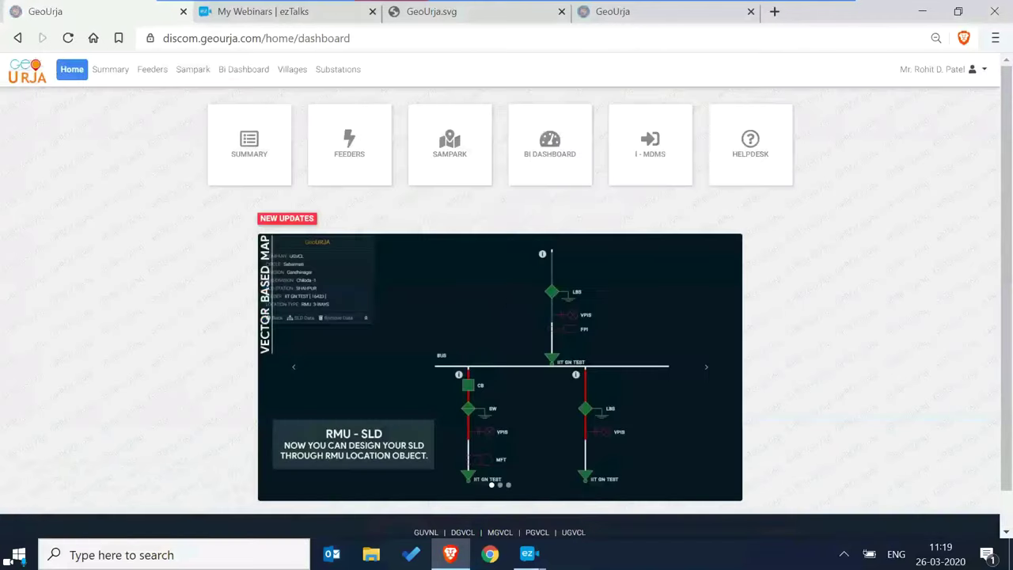
# Scroll through the company-wise Summary charts, then go to the Sampark network map.
pyautogui.click(279, 171)
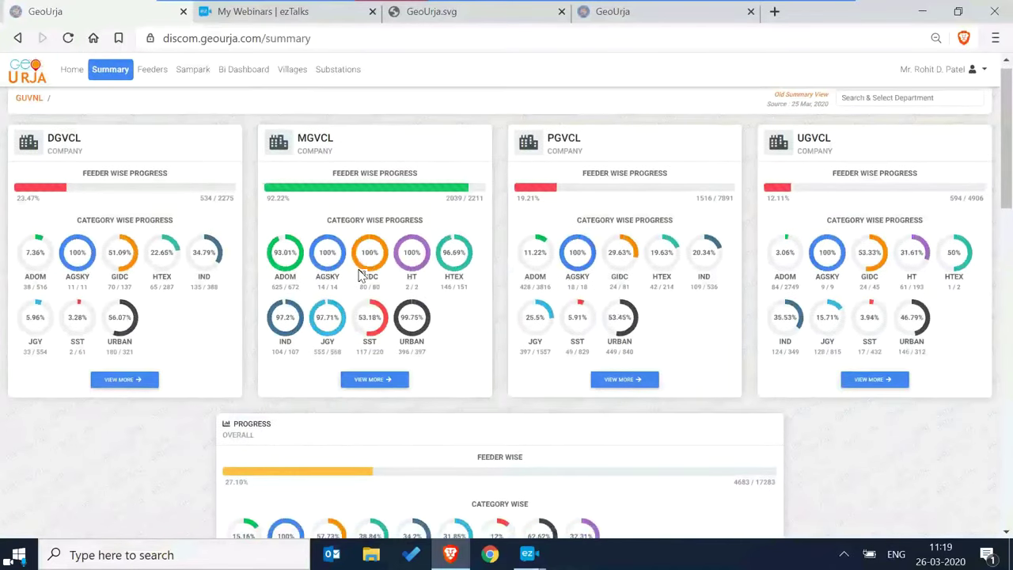
pyautogui.scroll(-1, 358, 273)
pyautogui.scroll(-1, 357, 274)
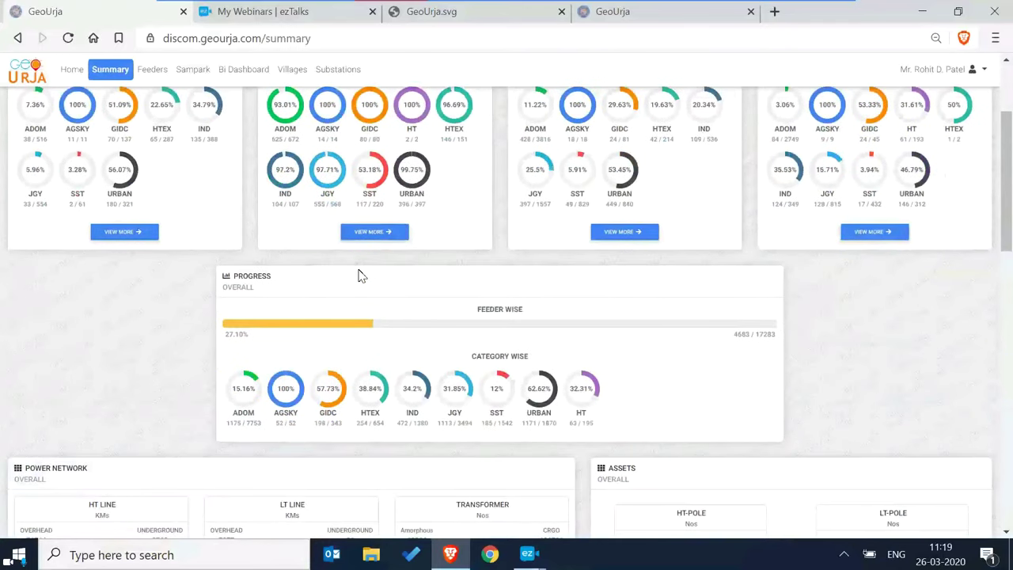
pyautogui.scroll(-3, 360, 275)
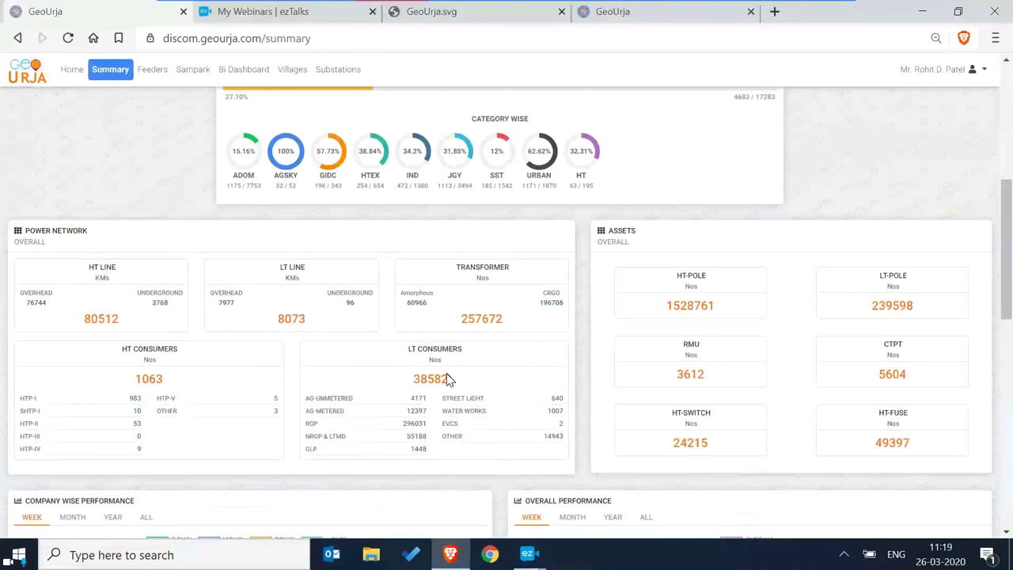
pyautogui.scroll(-4, 447, 379)
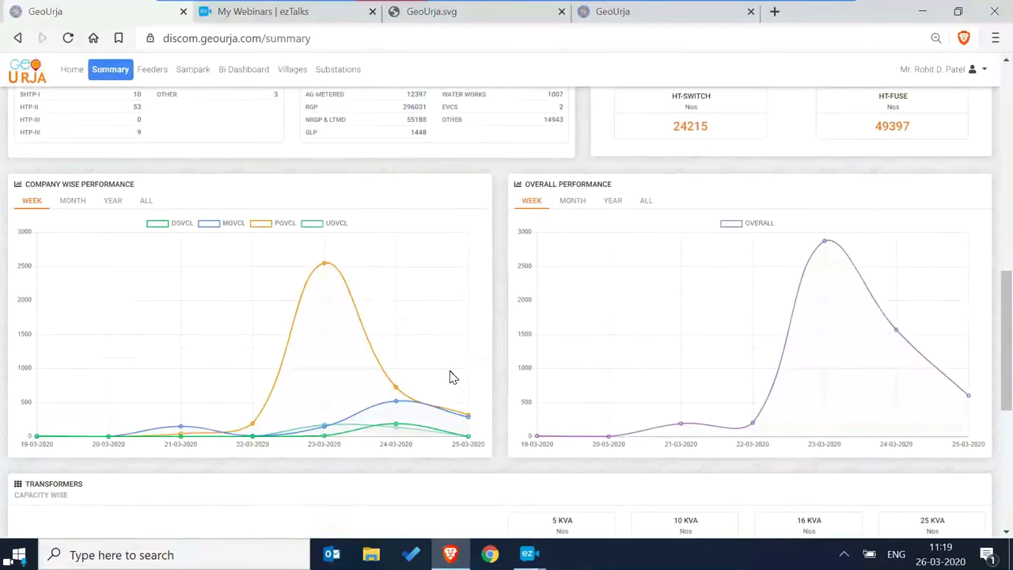
pyautogui.scroll(-1, 451, 378)
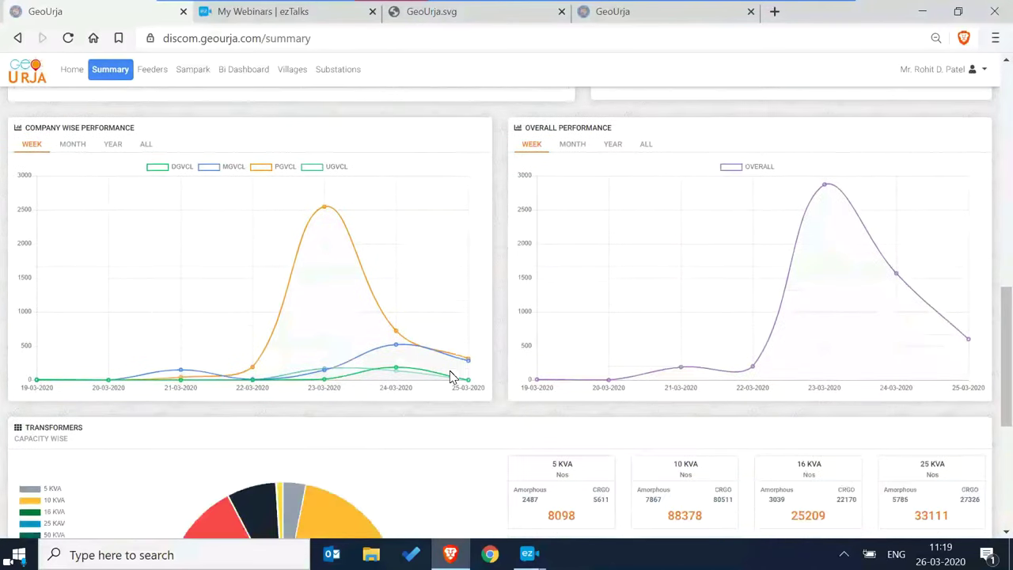
pyautogui.scroll(-3, 452, 378)
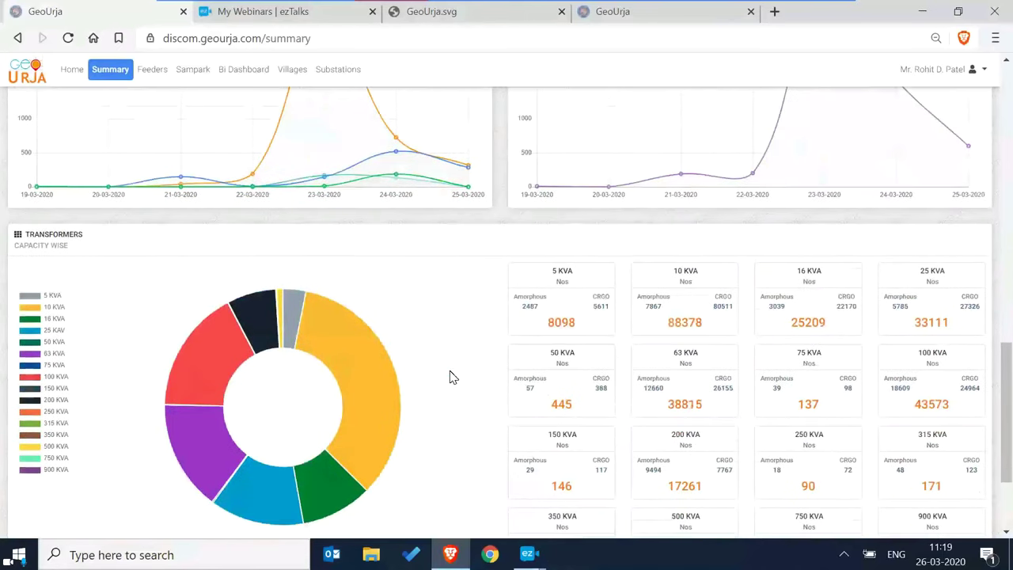
pyautogui.scroll(6, 673, 362)
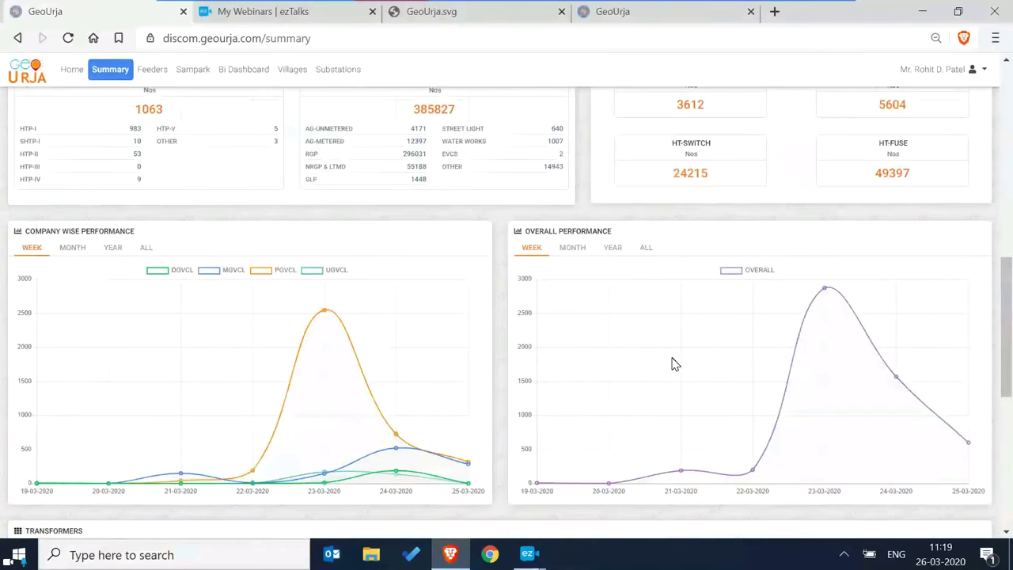
pyautogui.click(193, 69)
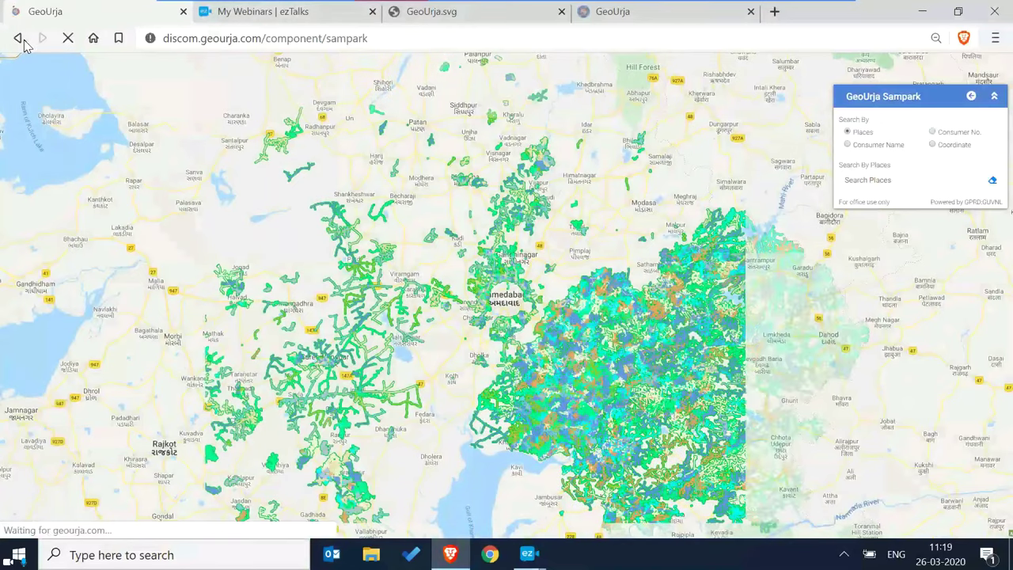
# Filter the Feeders table by sub-division 'dan' and open KALABHUVAN (2487)'s details.
pyautogui.click(21, 41)
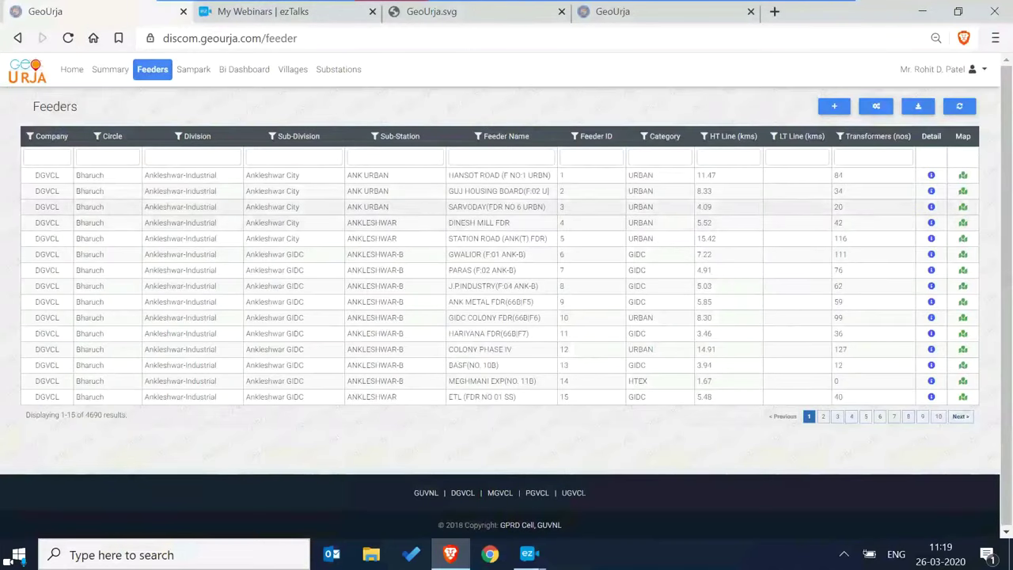
pyautogui.click(294, 157)
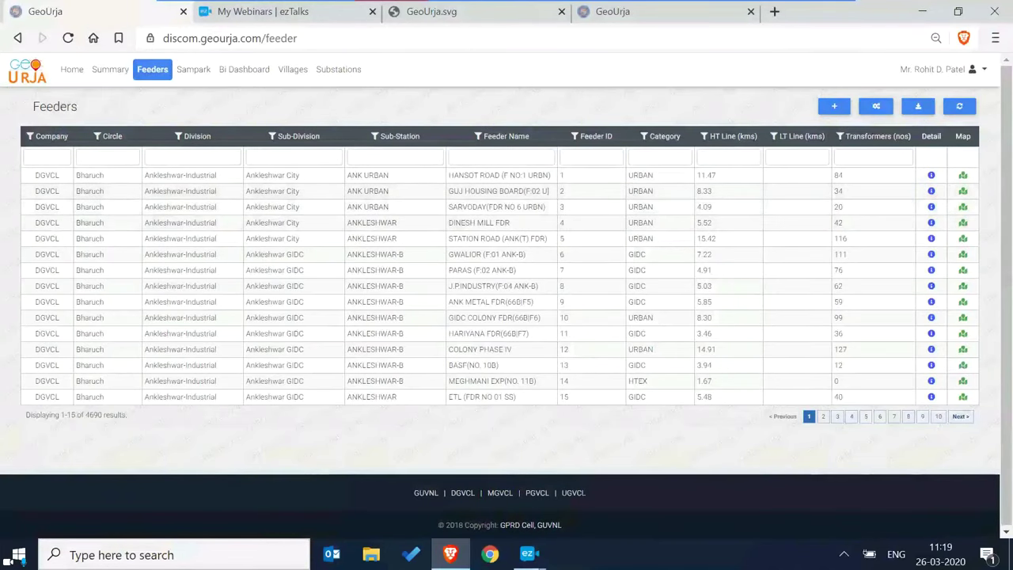
pyautogui.write('dan')
pyautogui.press('Tab')
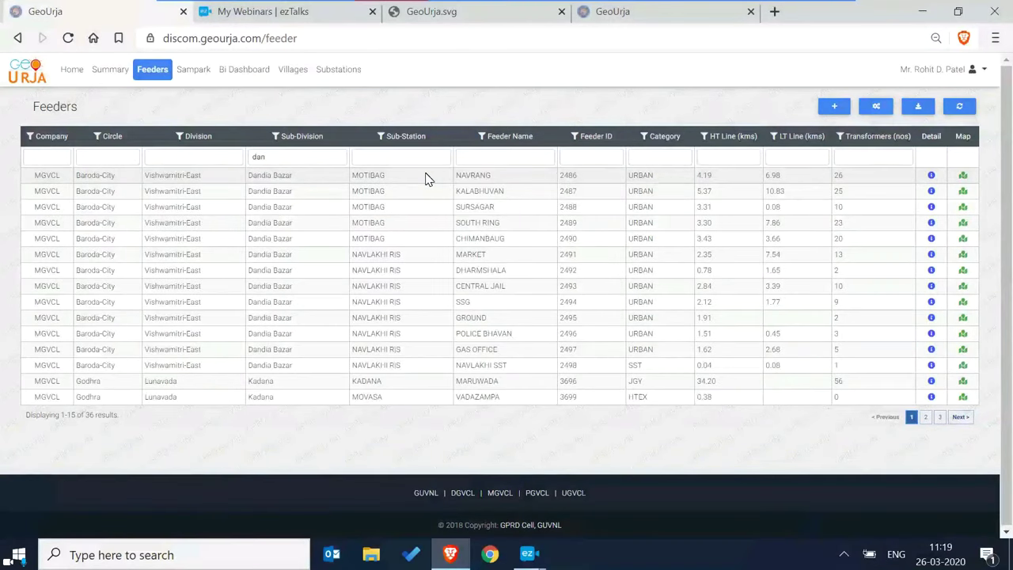
pyautogui.click(932, 191)
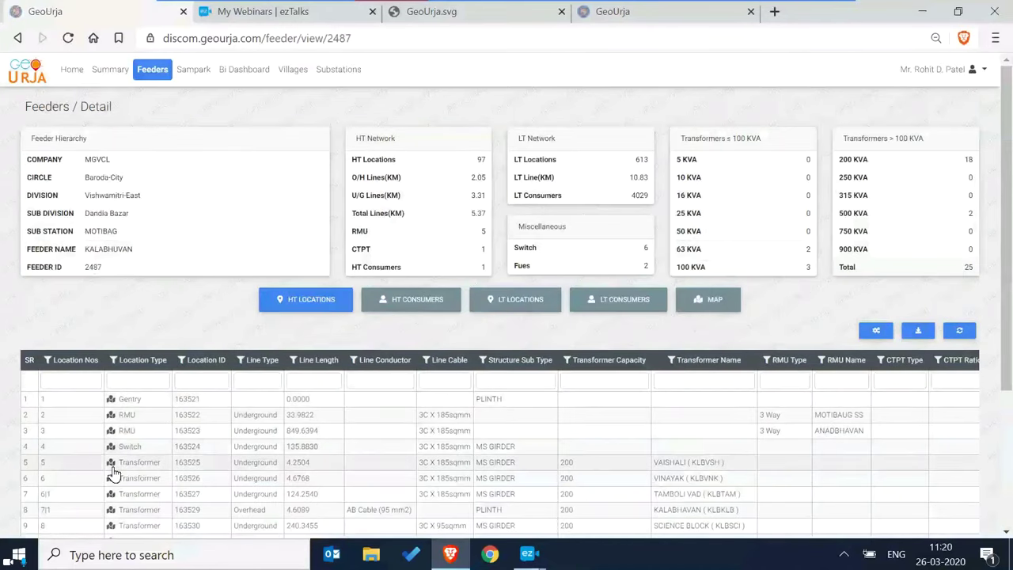
# Scroll the HT Locations table and show location 6|1 (row 7) on the feeder map.
pyautogui.scroll(-2, 123, 472)
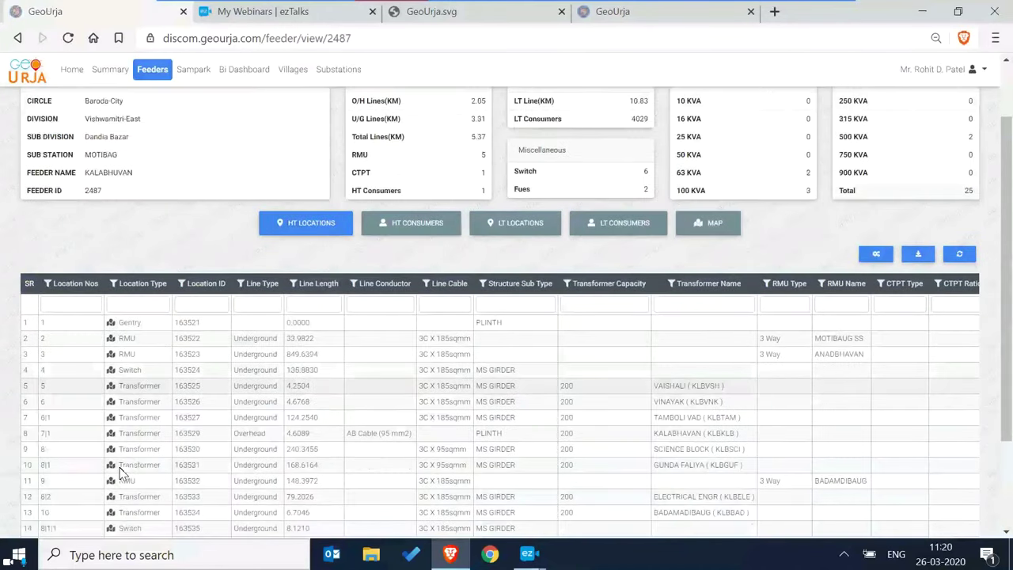
pyautogui.scroll(-1, 123, 473)
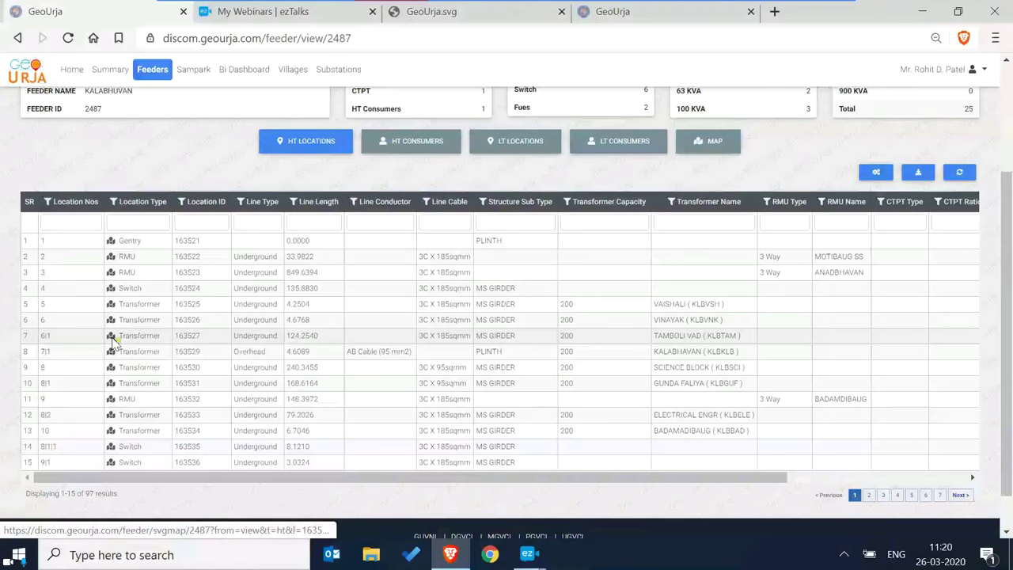
pyautogui.click(113, 338)
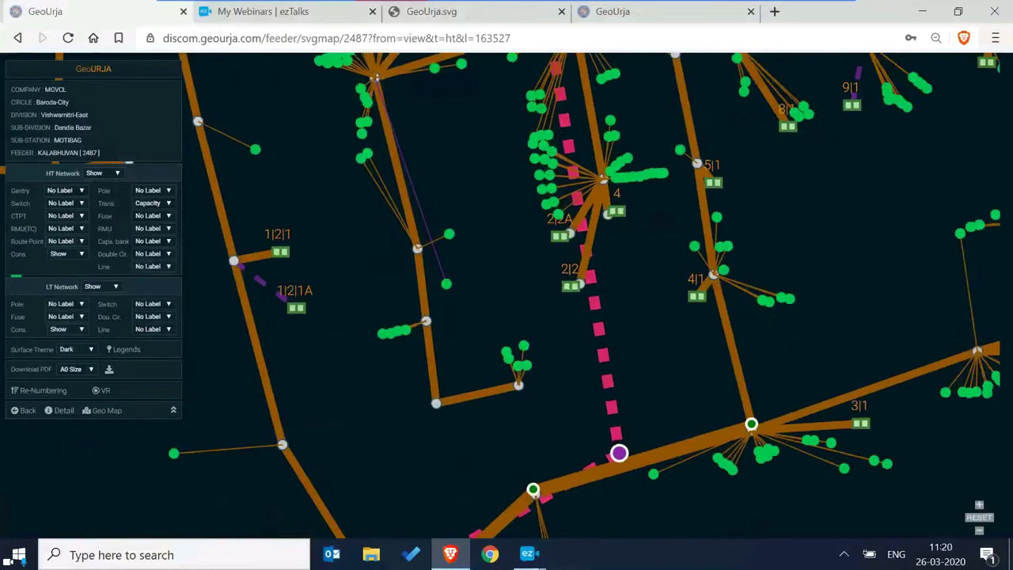
# Pan the feeder map to the 200 KVA VAISHALI transformer and open its Historical Data.
pyautogui.moveTo(709, 334); pyautogui.dragTo(678, 166)
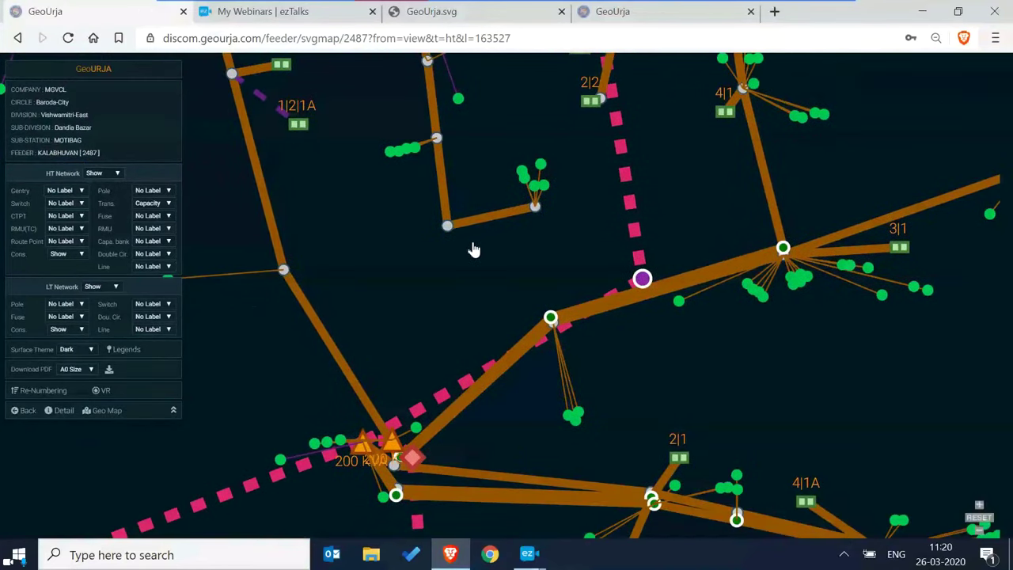
pyautogui.moveTo(498, 203); pyautogui.dragTo(527, 129)
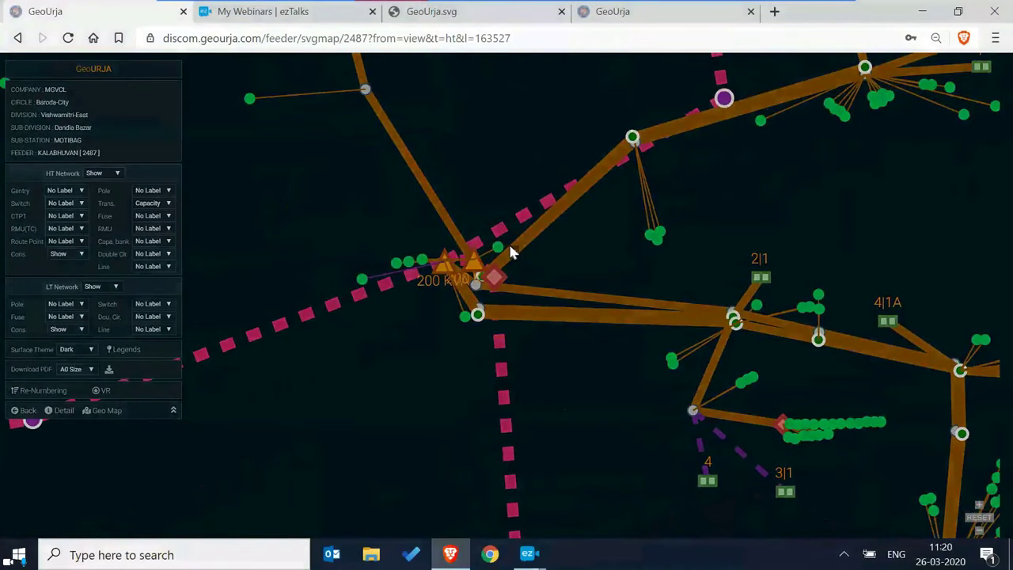
pyautogui.click(500, 239)
pyautogui.click(483, 284)
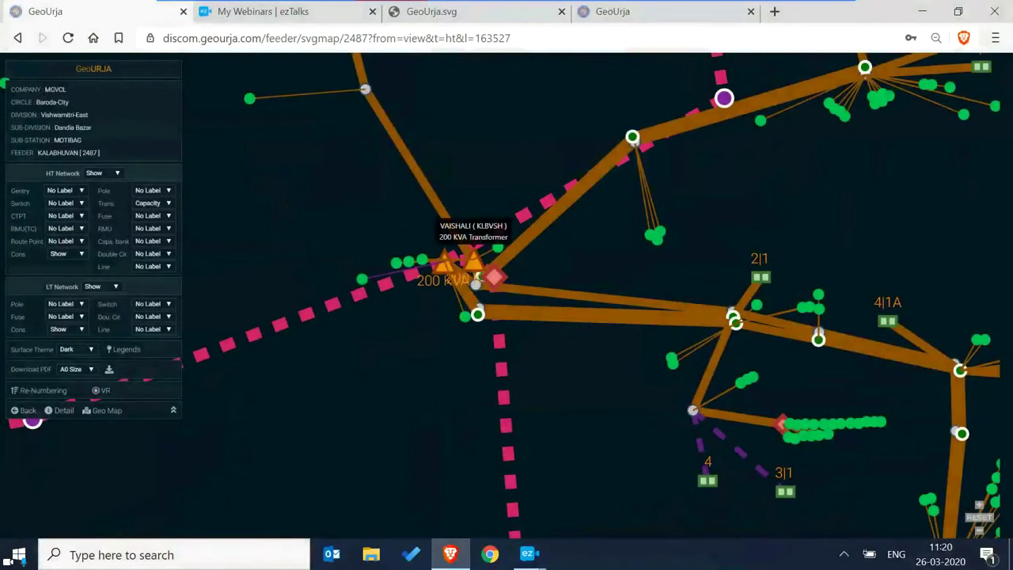
pyautogui.click(458, 251)
pyautogui.click(459, 237)
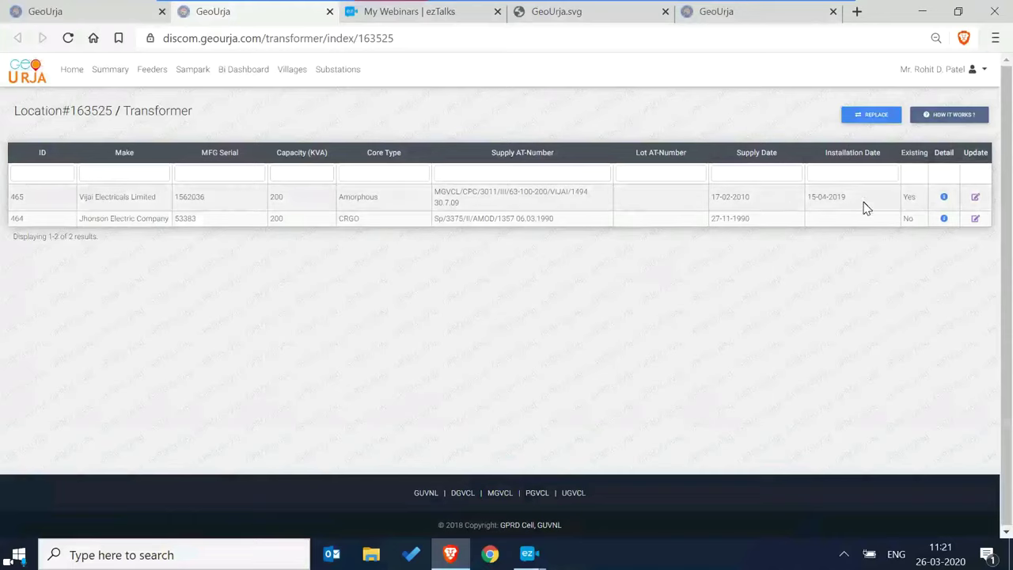
# Review transformer record 464's details, then return to the transformer list.
pyautogui.click(944, 221)
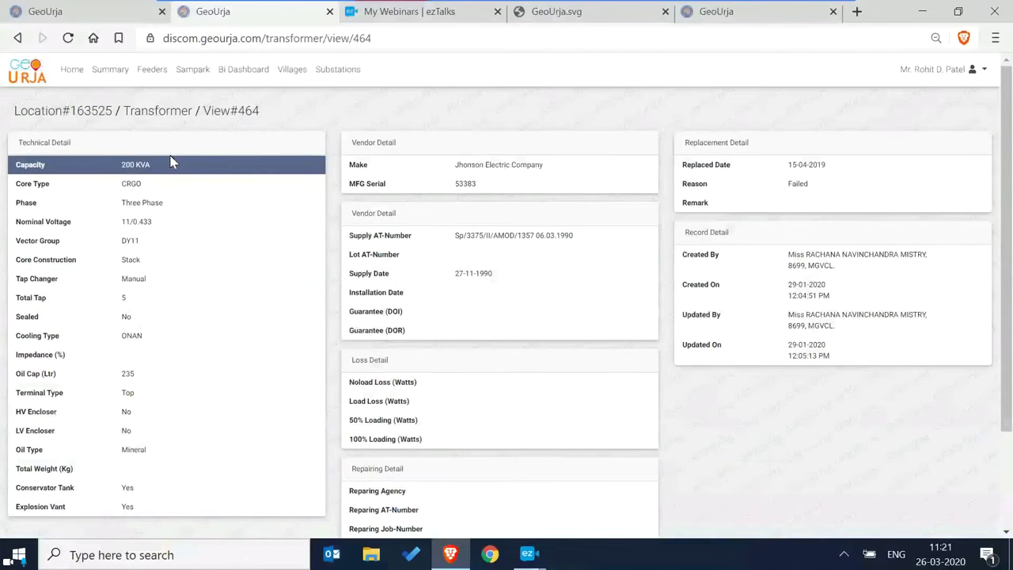
pyautogui.scroll(-3, 174, 162)
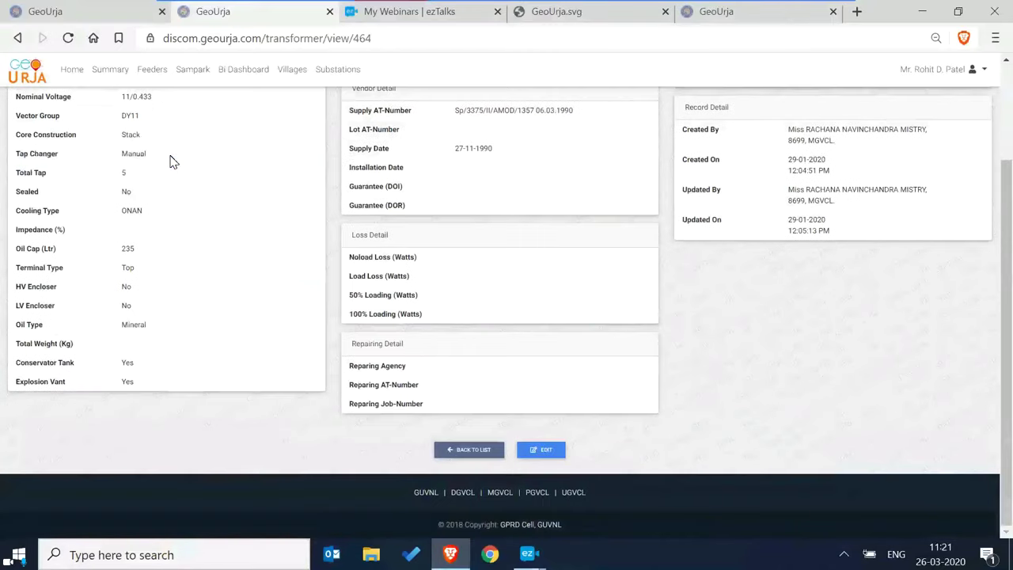
pyautogui.scroll(2, 174, 162)
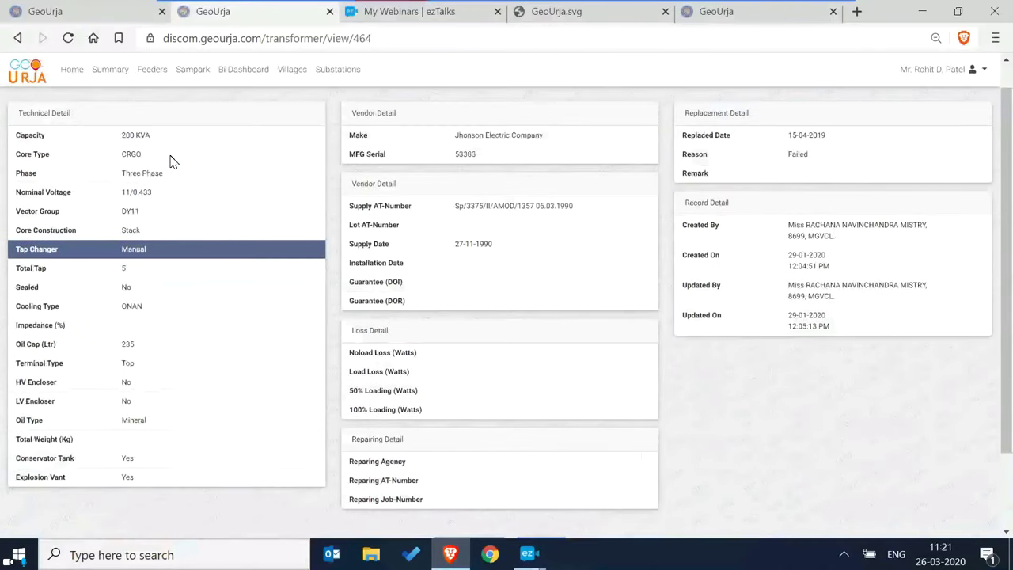
pyautogui.scroll(1, 174, 162)
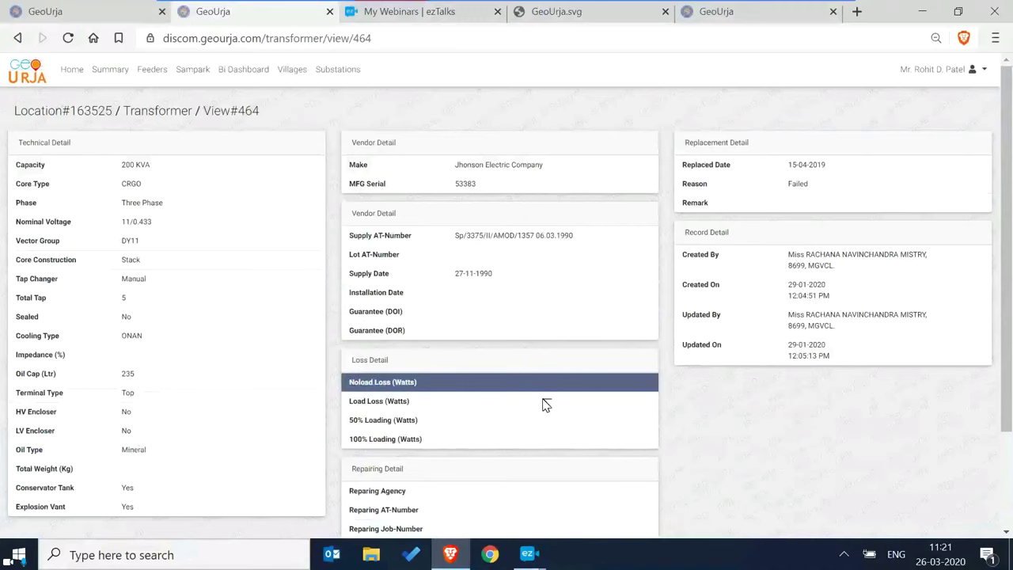
pyautogui.scroll(-1, 545, 404)
pyautogui.scroll(-3, 544, 404)
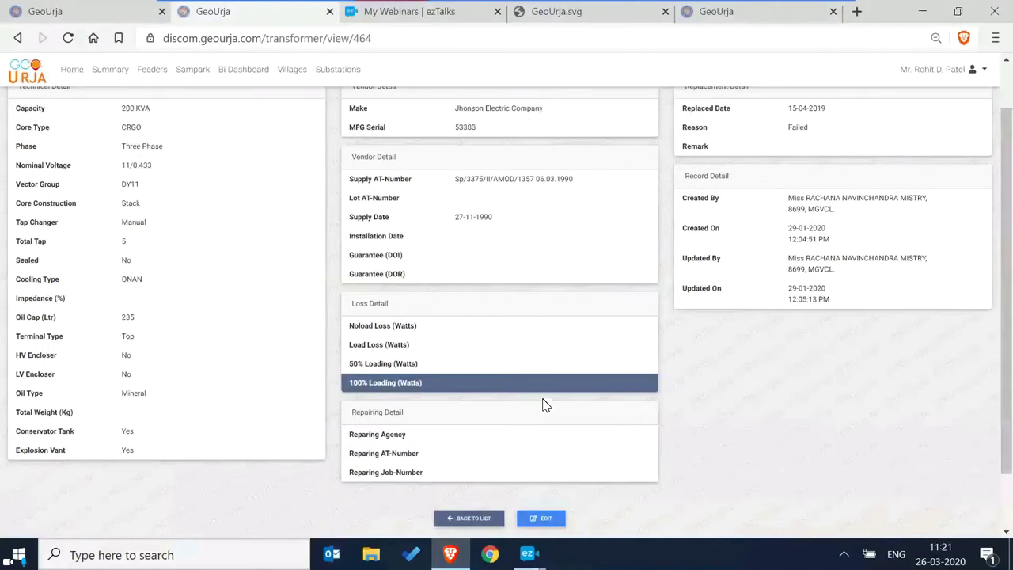
pyautogui.click(471, 451)
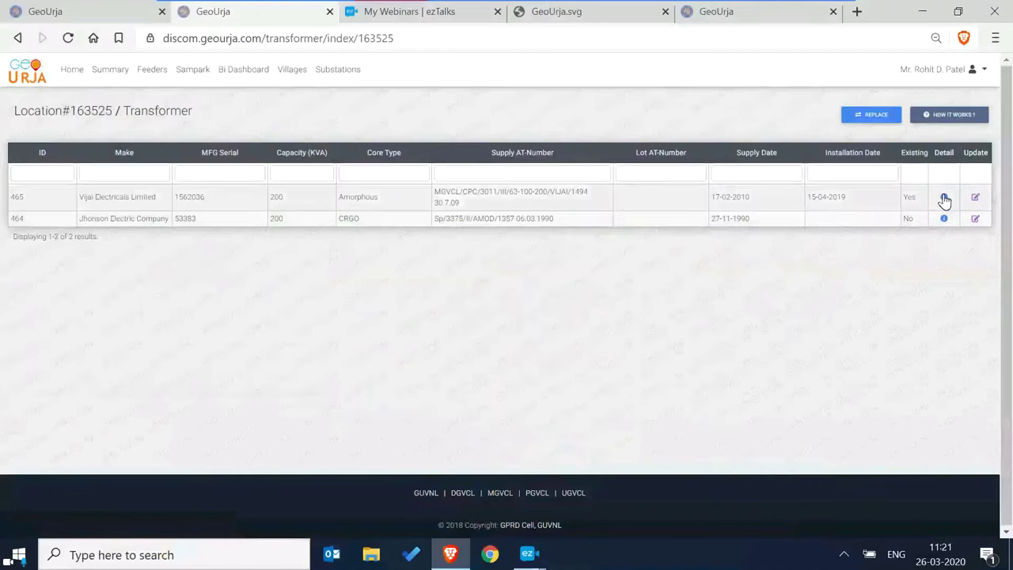
# Highlight that record 464 is not existing and point out record 465's installation date.
pyautogui.click(944, 198)
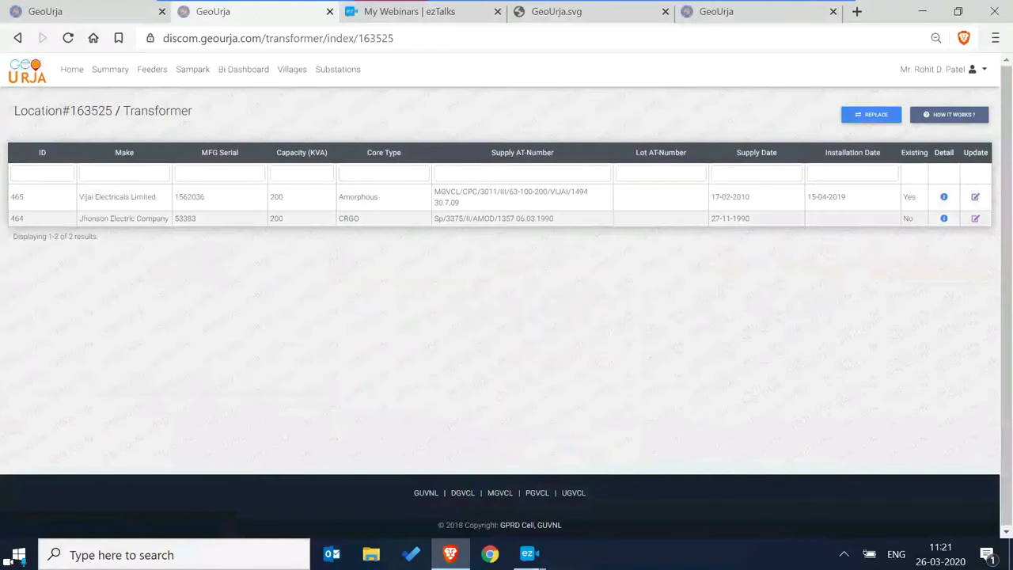
pyautogui.doubleClick(907, 219)
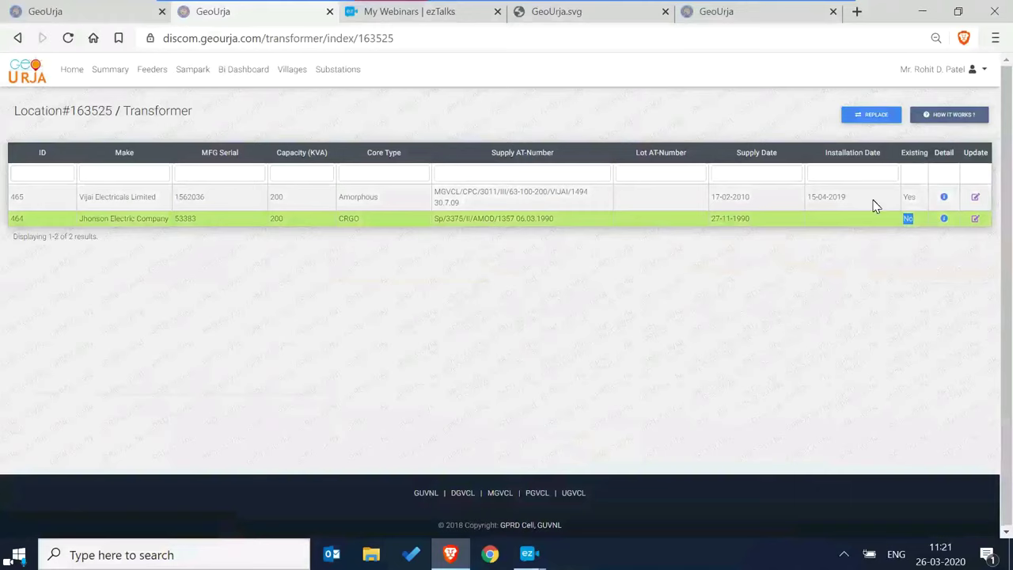
pyautogui.moveTo(868, 201); pyautogui.dragTo(748, 197)
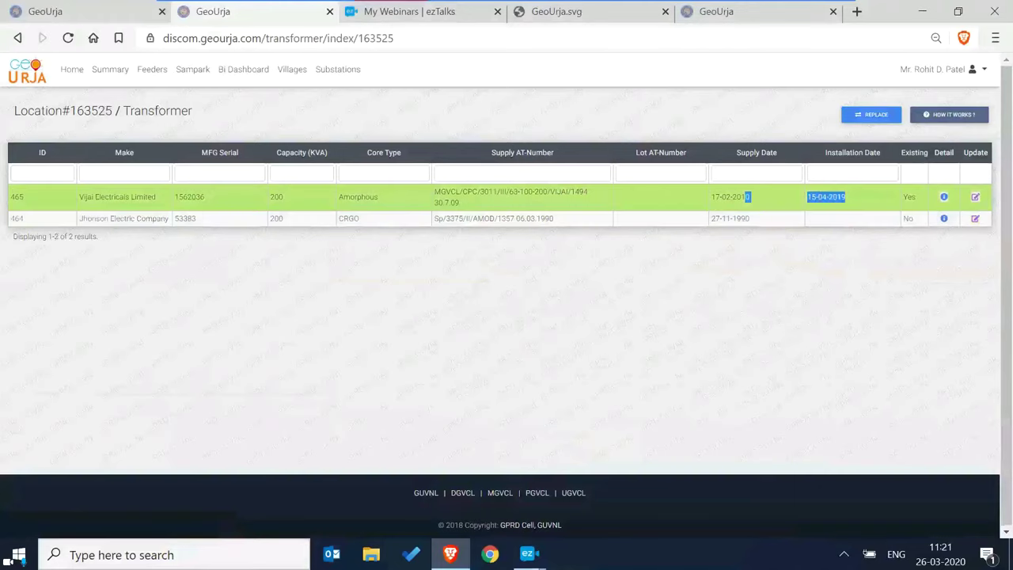
pyautogui.click(866, 206)
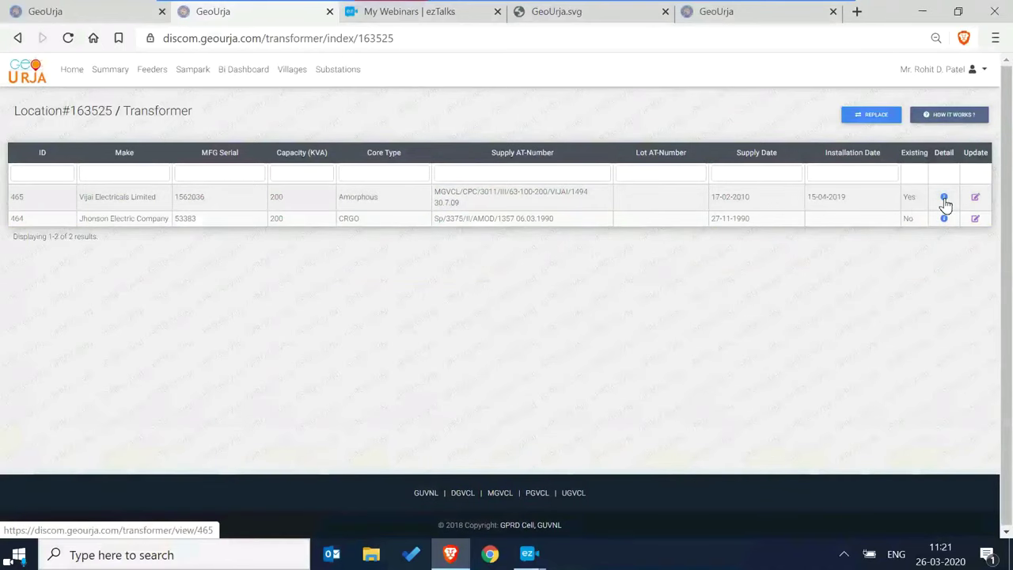
# View record 465's Vijai Electricals details and open it in the Update Transformer Record form.
pyautogui.click(944, 197)
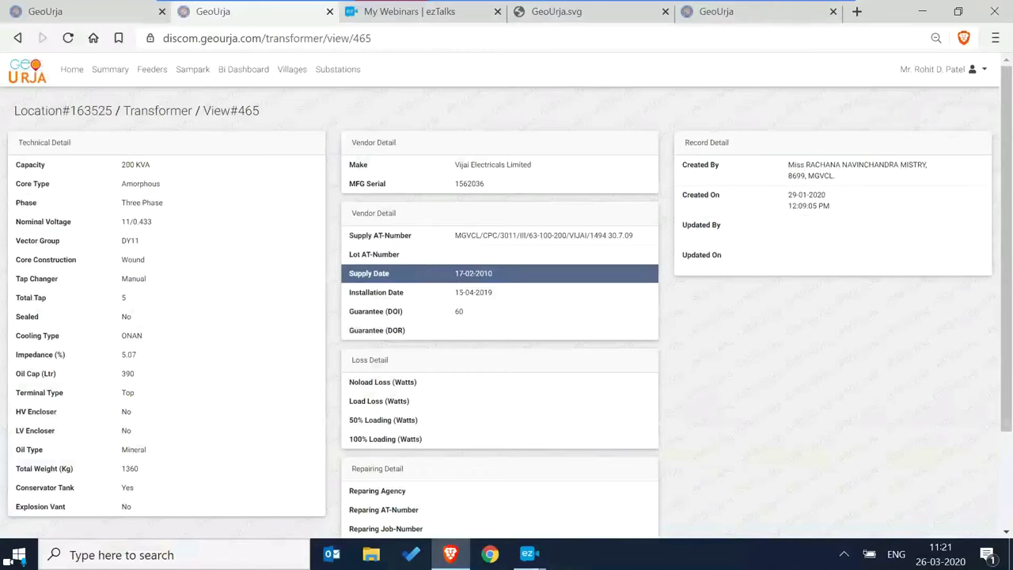
pyautogui.scroll(-2, 291, 307)
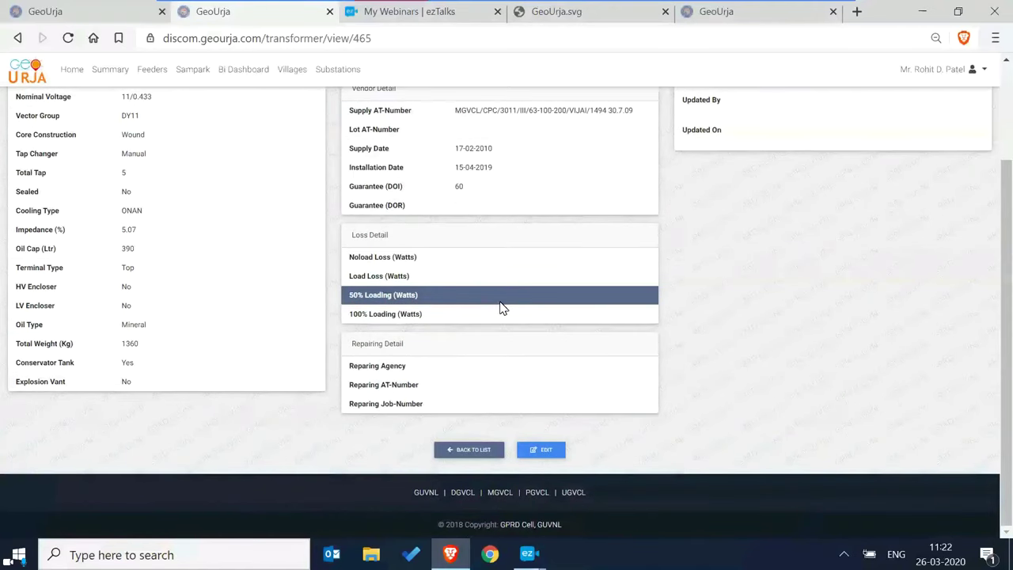
pyautogui.scroll(2, 502, 306)
pyautogui.scroll(-1, 441, 286)
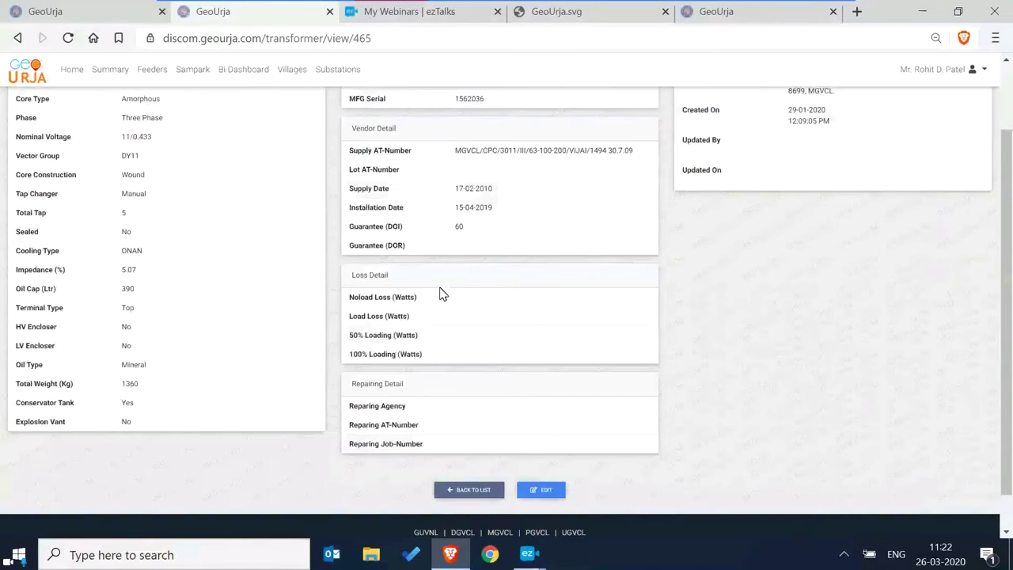
pyautogui.scroll(-1, 441, 293)
pyautogui.click(540, 450)
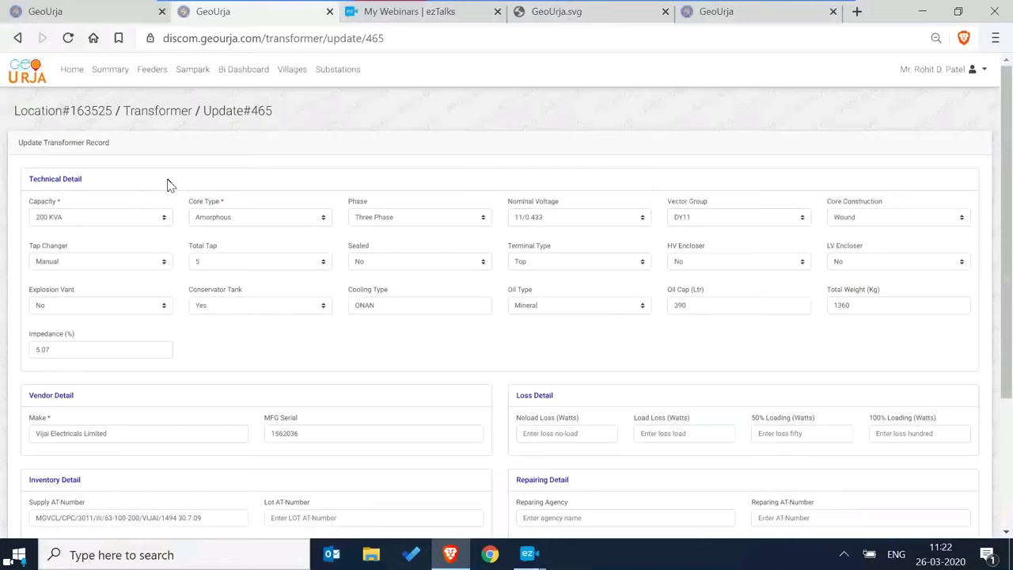
# Check the Technical Detail fields, keeping capacity 200 KVA and oil type Mineral.
pyautogui.moveTo(188, 162); pyautogui.dragTo(64, 224)
pyautogui.click(99, 224)
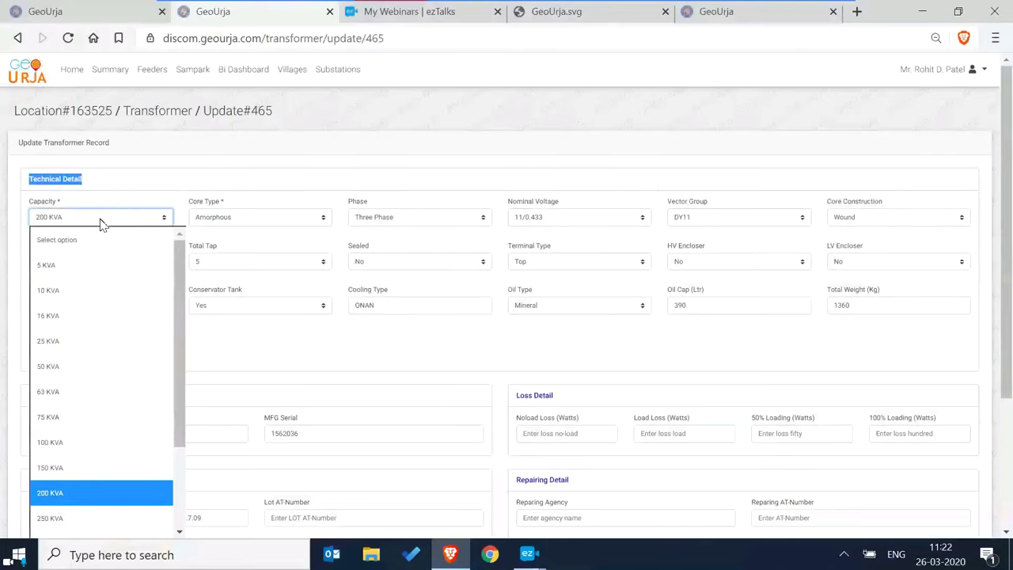
pyautogui.click(100, 225)
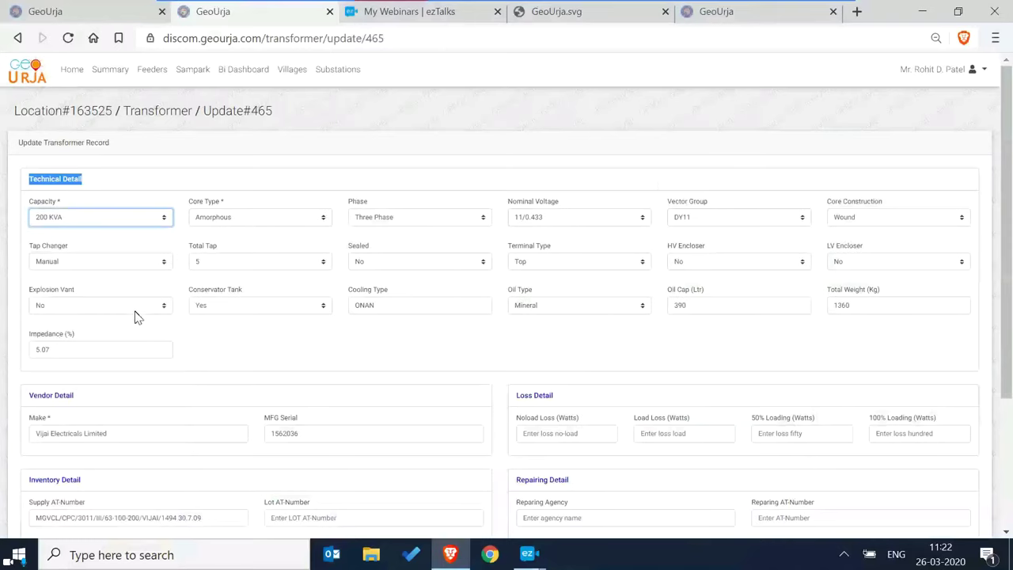
pyautogui.click(412, 310)
pyautogui.click(575, 308)
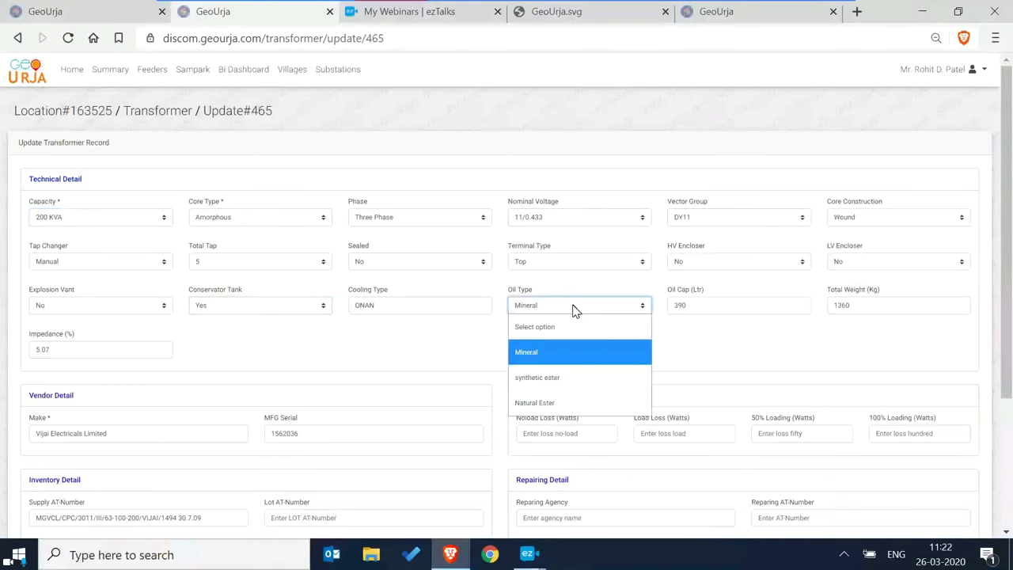
pyautogui.press('Escape')
pyautogui.press('Tab')
pyautogui.press('Tab')
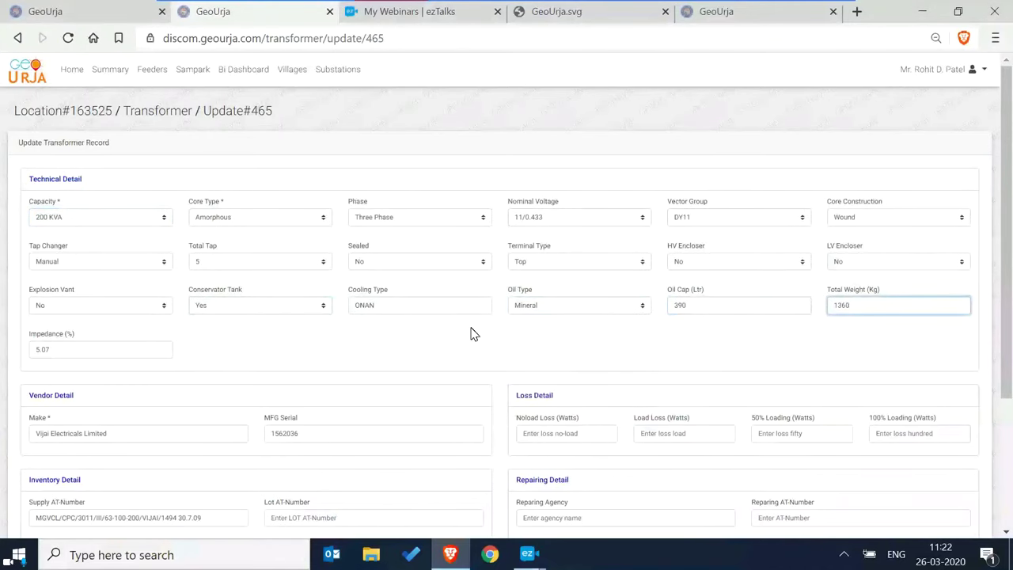
pyautogui.click(472, 336)
# Step through impedance, make, MFG serial, load loss and repairing agency, then return unchanged via the Transformer breadcrumb.
pyautogui.scroll(-2, 520, 357)
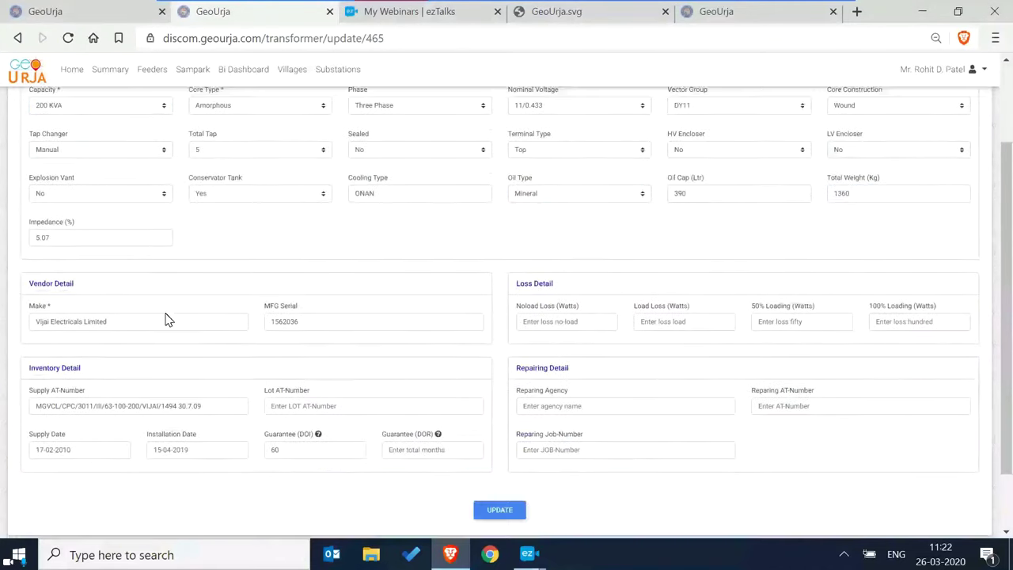
pyautogui.scroll(-1, 168, 320)
pyautogui.click(118, 191)
pyautogui.click(108, 275)
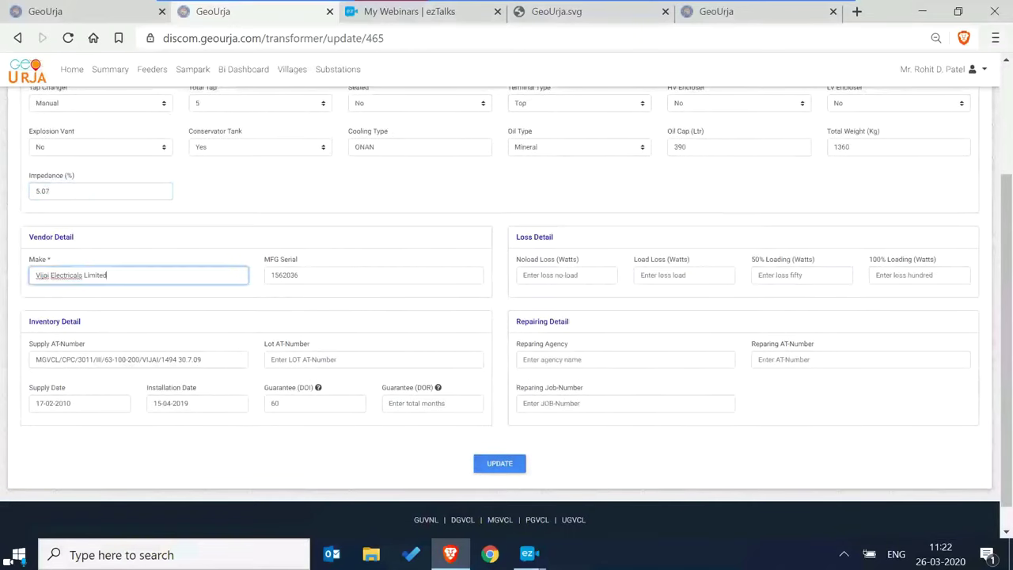
pyautogui.click(316, 275)
pyautogui.click(683, 274)
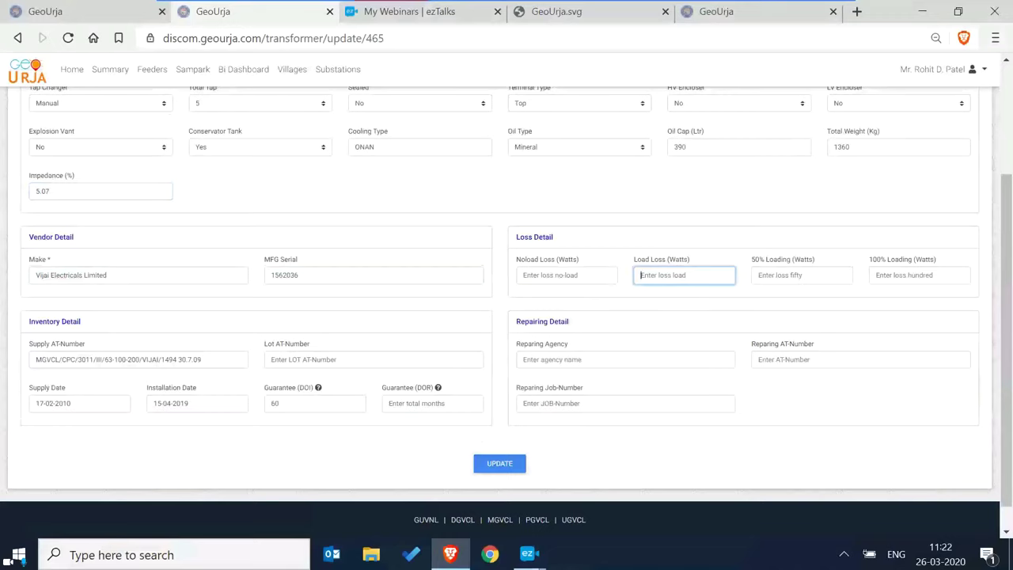
pyautogui.click(554, 359)
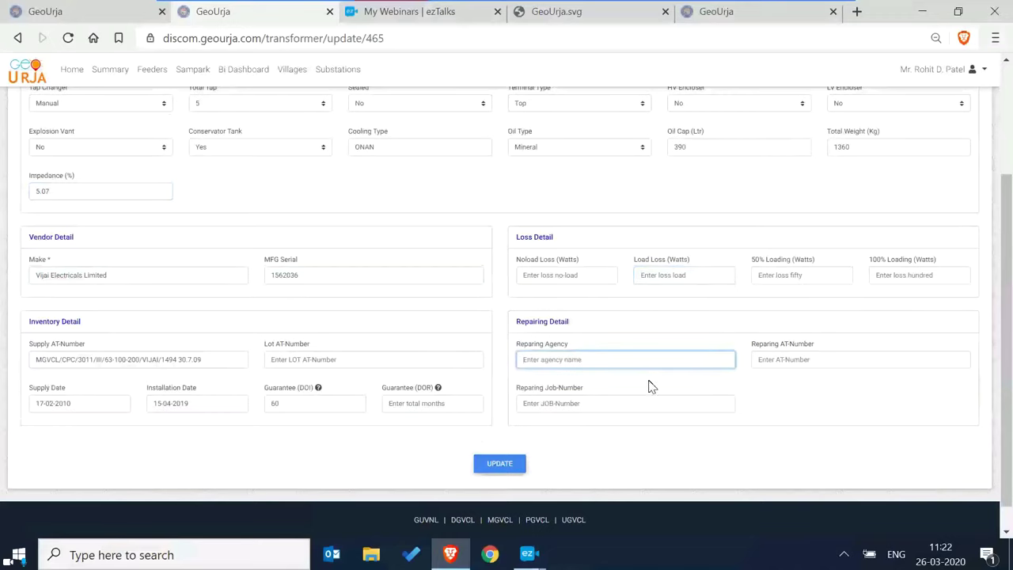
pyautogui.scroll(2, 660, 378)
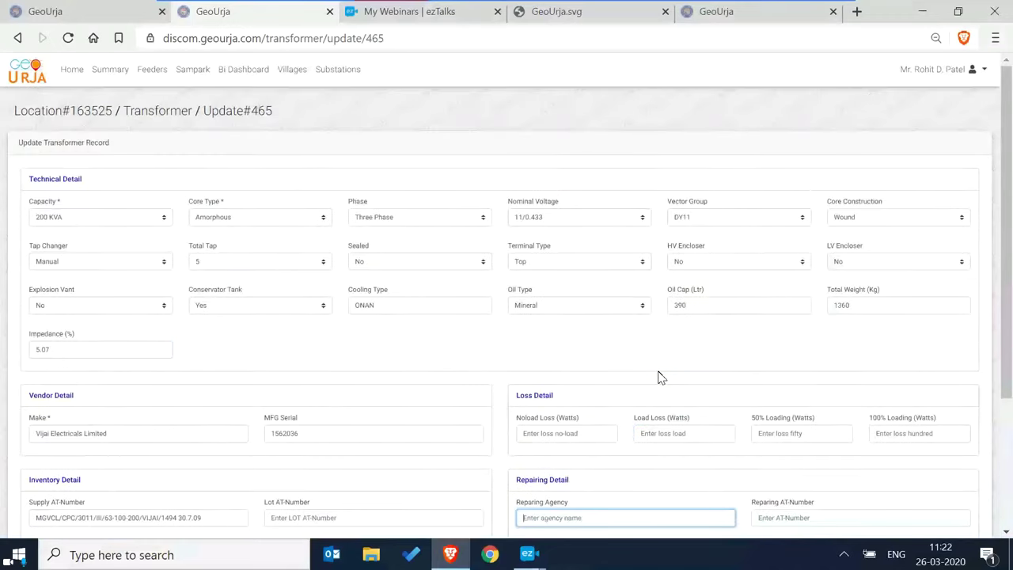
pyautogui.click(168, 113)
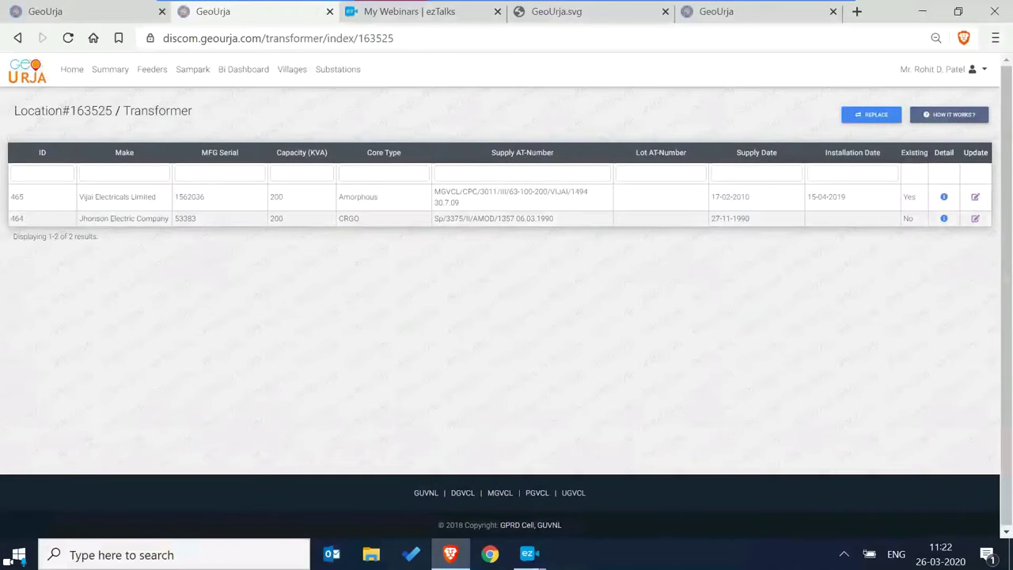
# Return to the KALABHUVAN feeder map, close the HT line popup, and zoom onto the MOTIBAUG SS RMU.
pyautogui.click(86, 113)
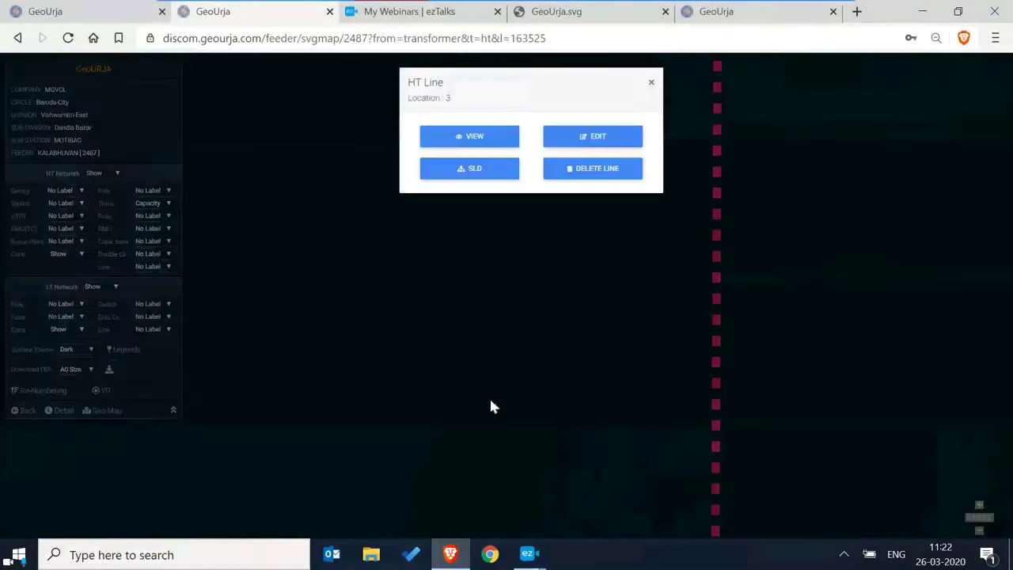
pyautogui.moveTo(535, 552)
pyautogui.click(554, 479)
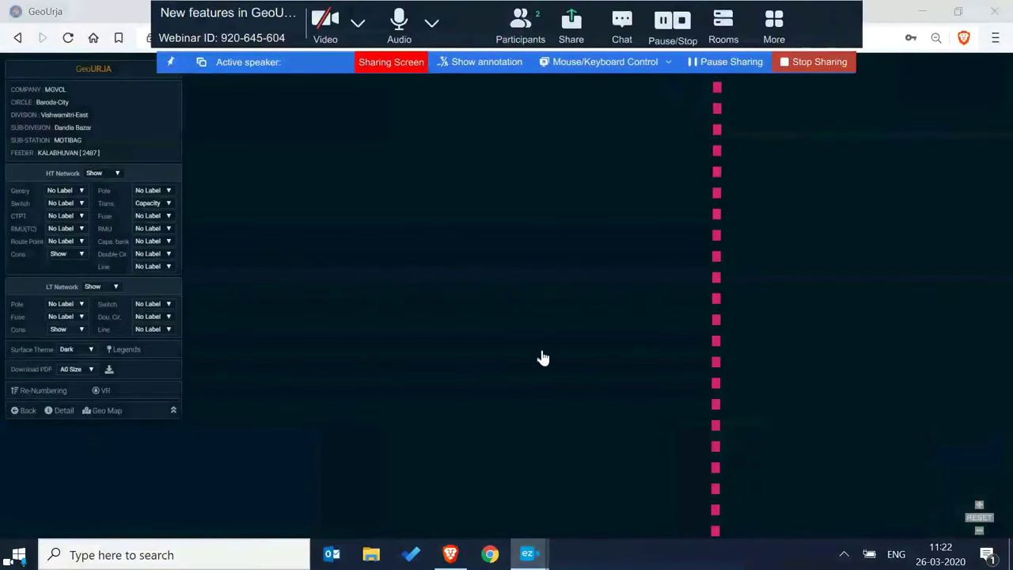
pyautogui.click(719, 417)
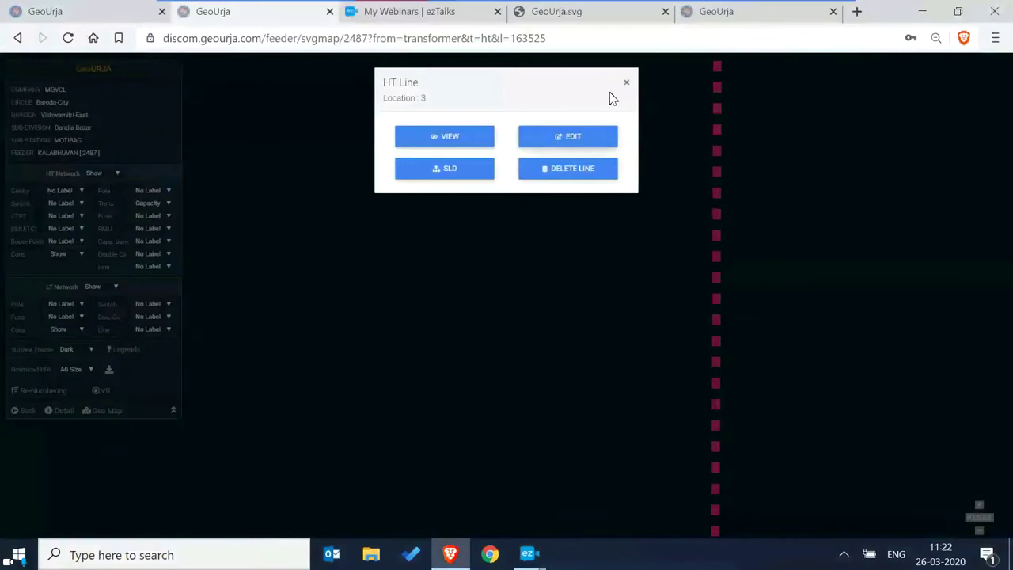
pyautogui.click(628, 84)
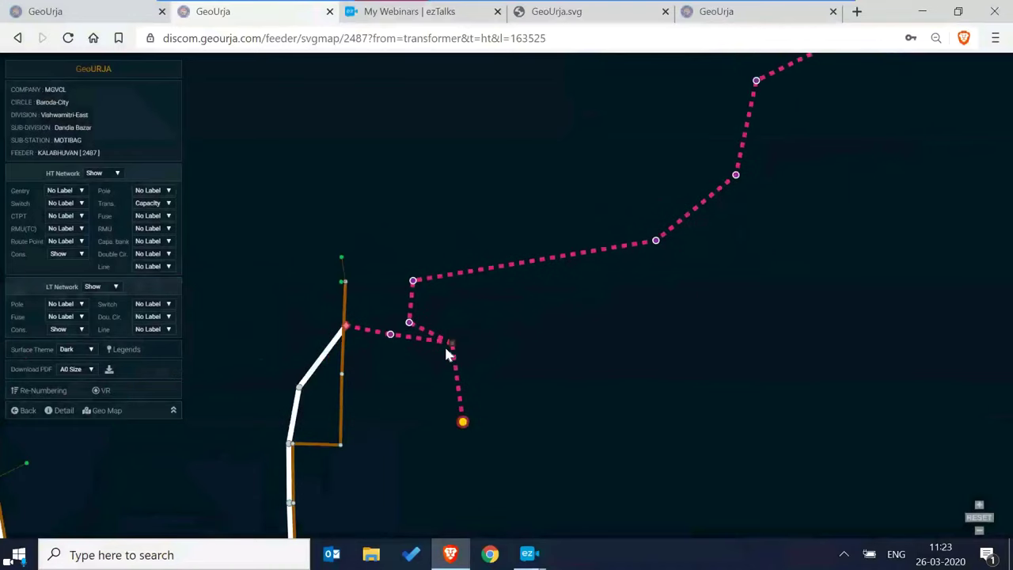
pyautogui.scroll(5, 444, 344)
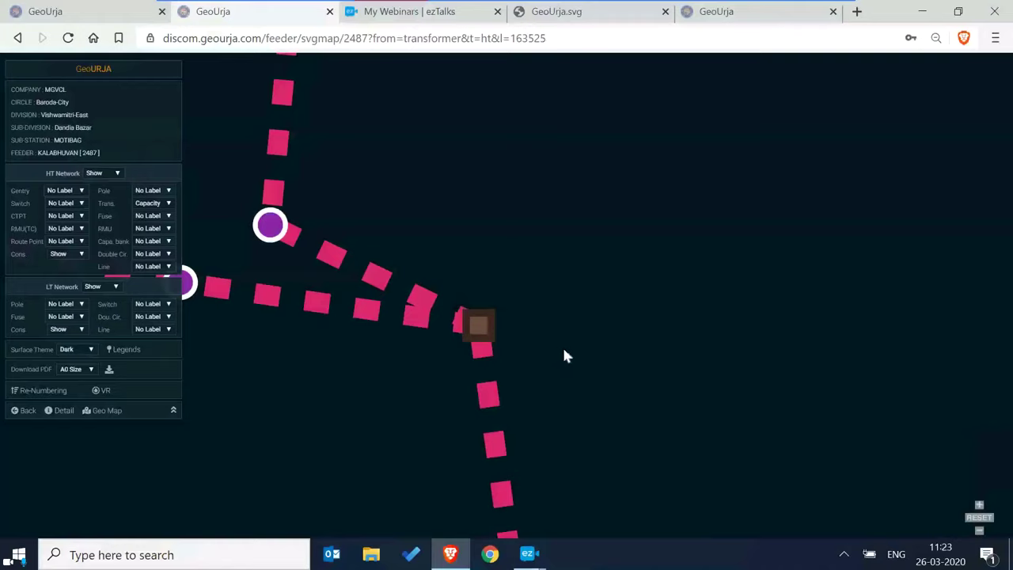
pyautogui.moveTo(481, 334)
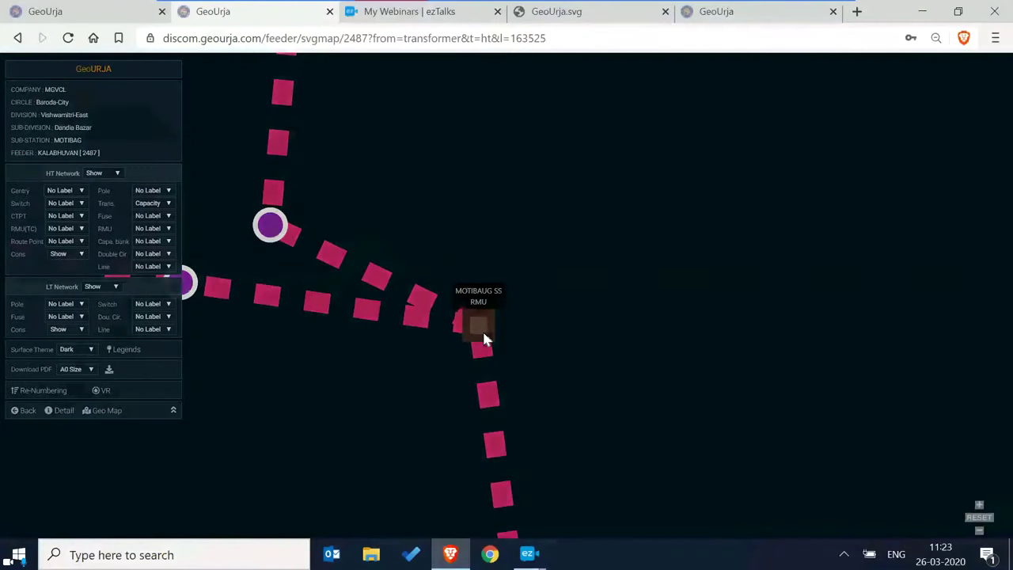
# Open the SLD Data page for the MOTIBAUG SS RMU at location 2 (RMU 163522).
pyautogui.click(484, 337)
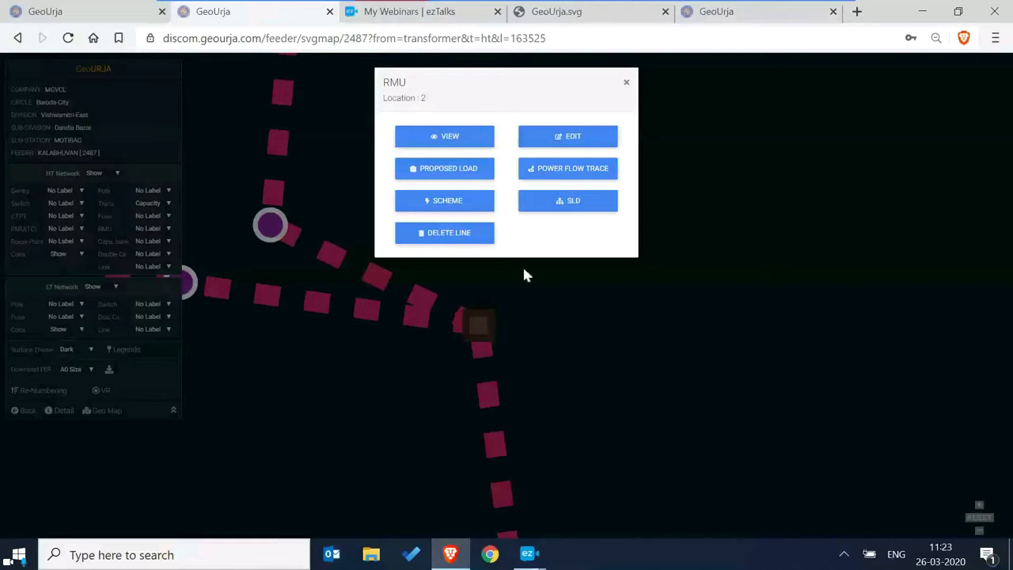
pyautogui.click(602, 201)
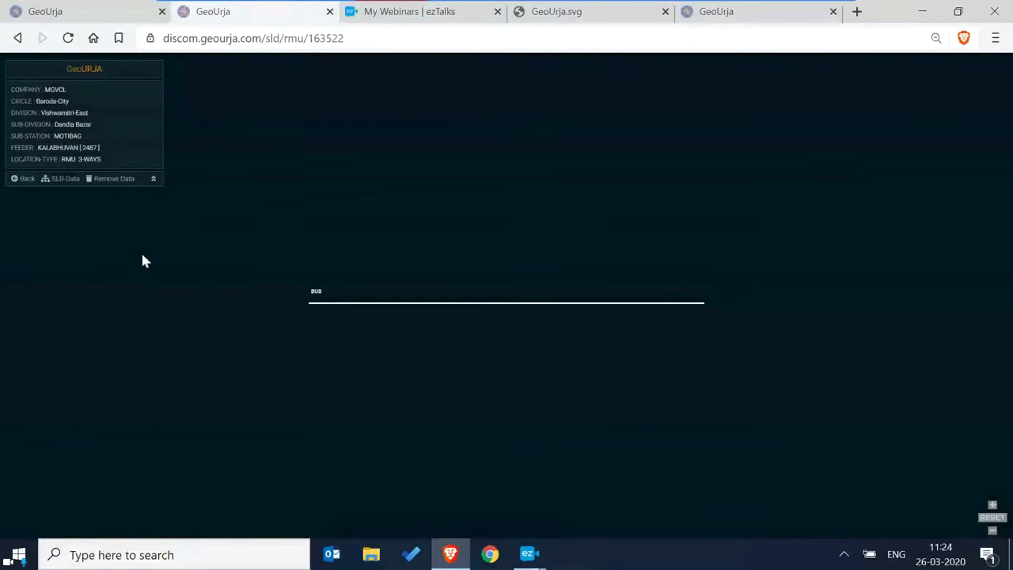
pyautogui.click(57, 187)
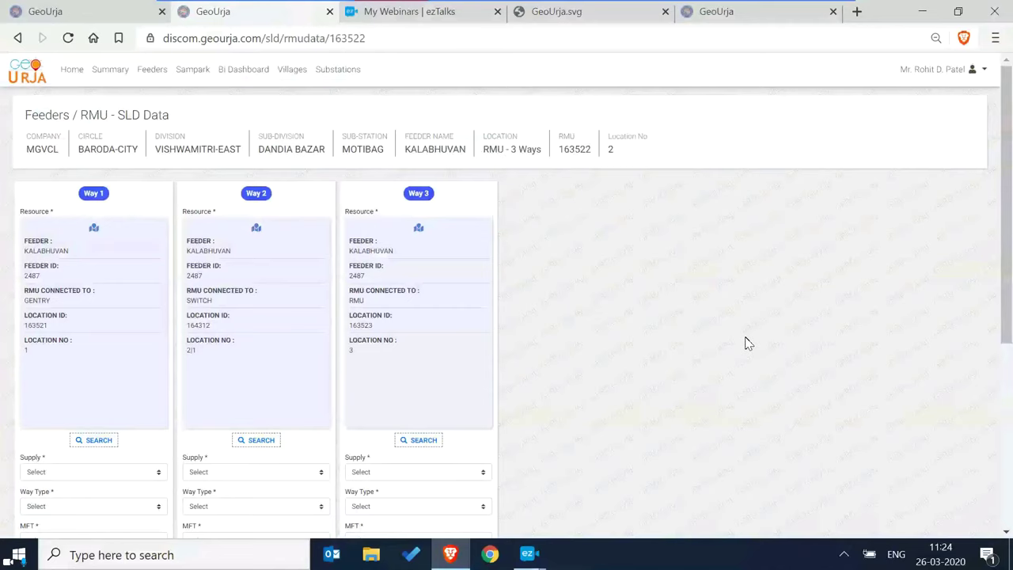
# Scroll through the Way 1, Way 2 and Way 3 cards on RMU 163522's SLD Data form.
pyautogui.scroll(-2, 749, 344)
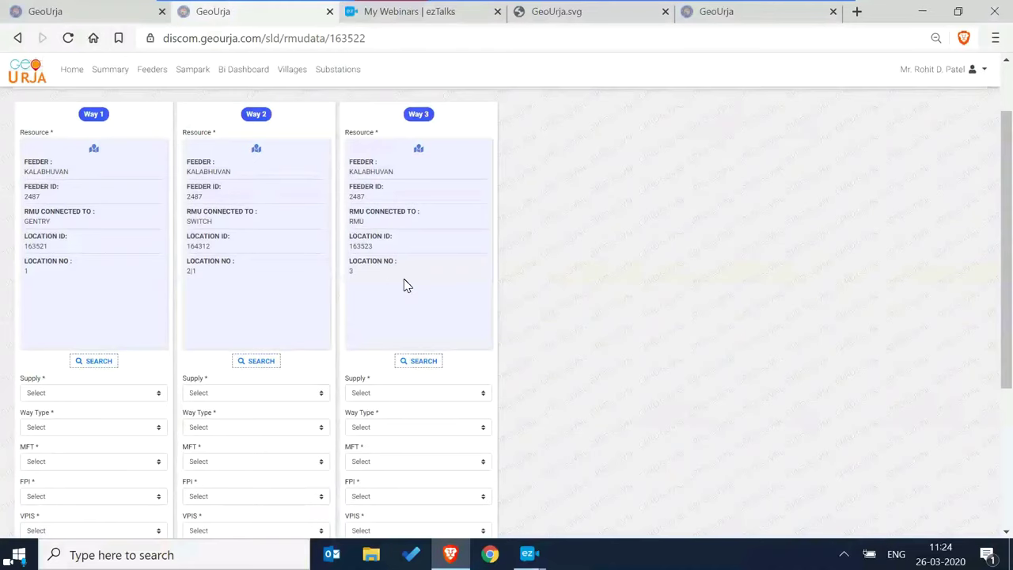
pyautogui.scroll(1, 406, 284)
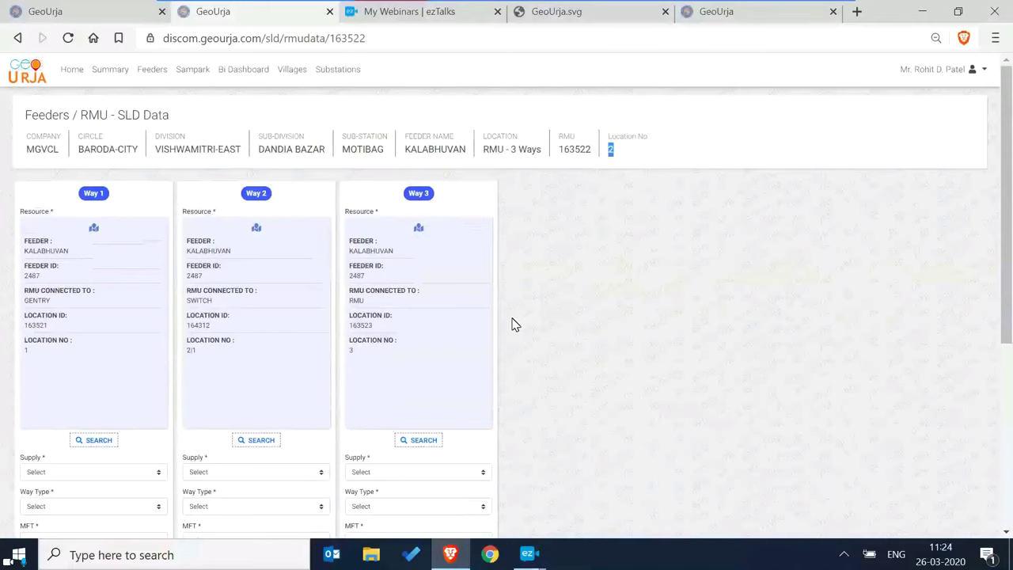
pyautogui.scroll(-1, 515, 323)
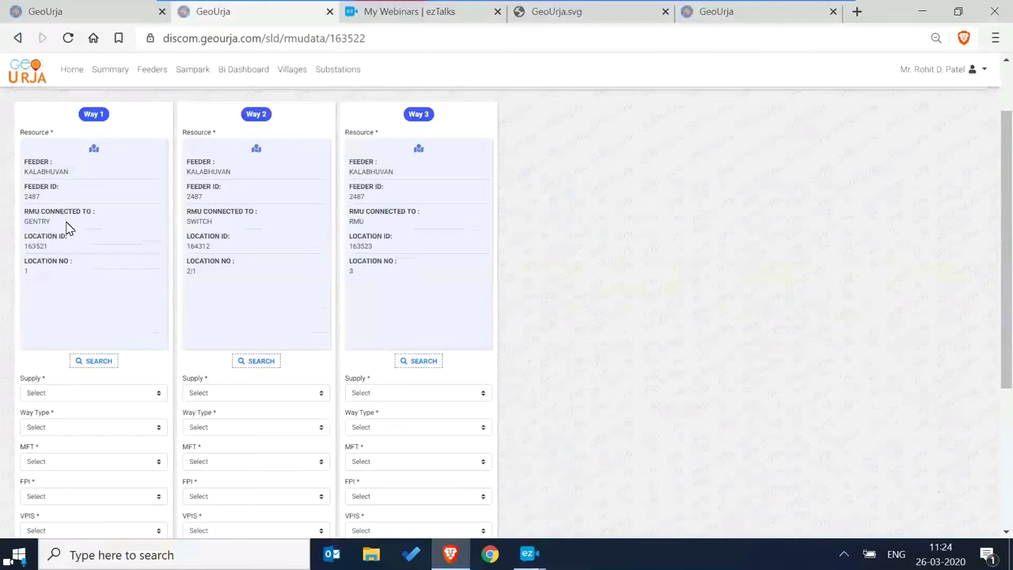
pyautogui.scroll(-3, 112, 300)
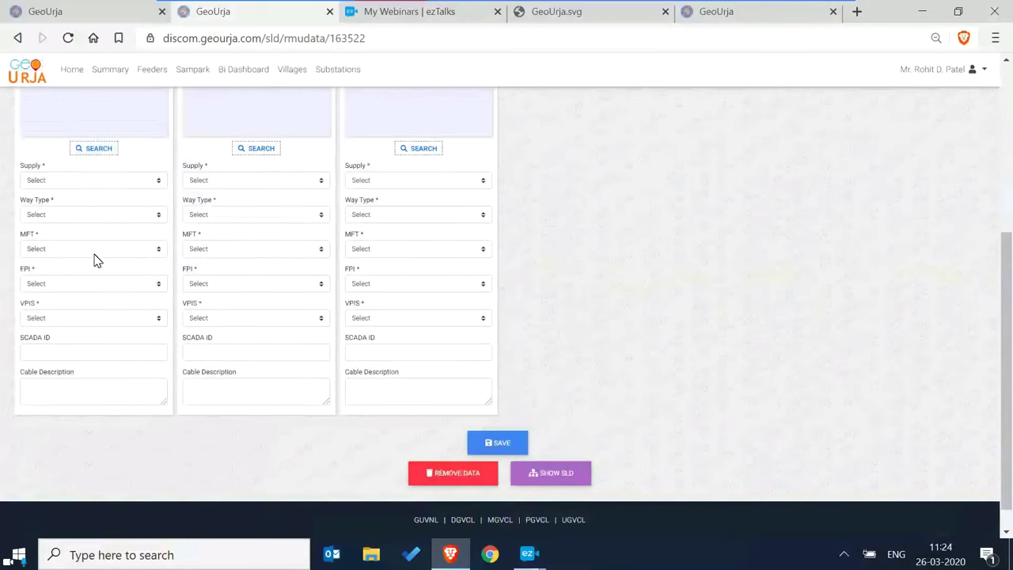
# Set Way 1's Supply to IN and its Way Type to LBS+ET.
pyautogui.click(113, 158)
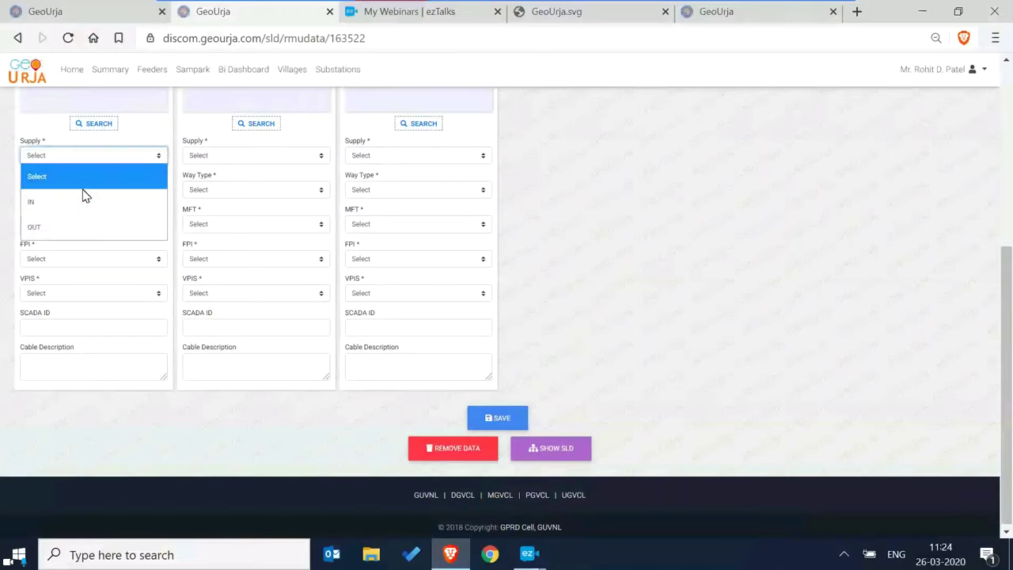
pyautogui.click(73, 203)
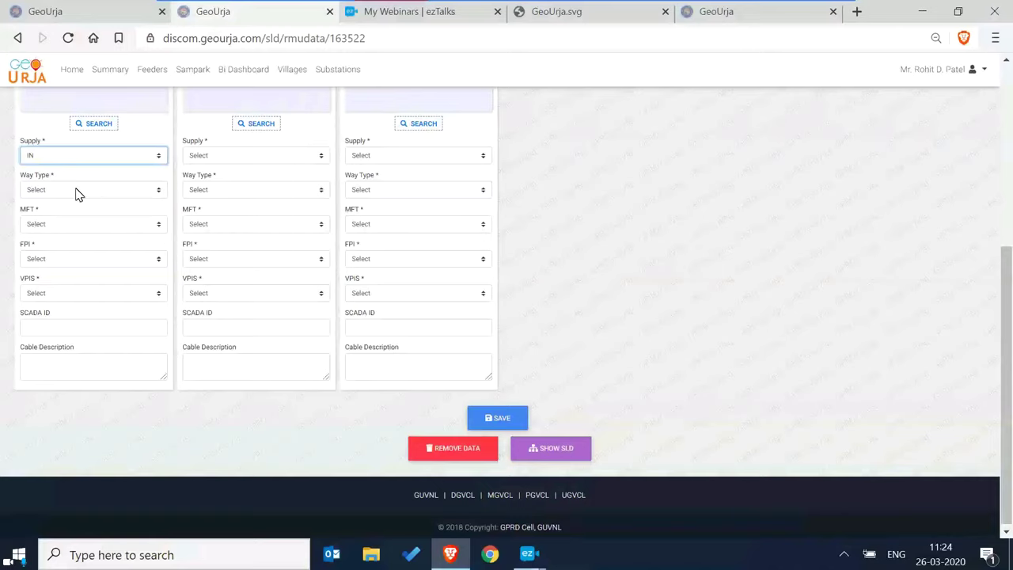
pyautogui.click(75, 191)
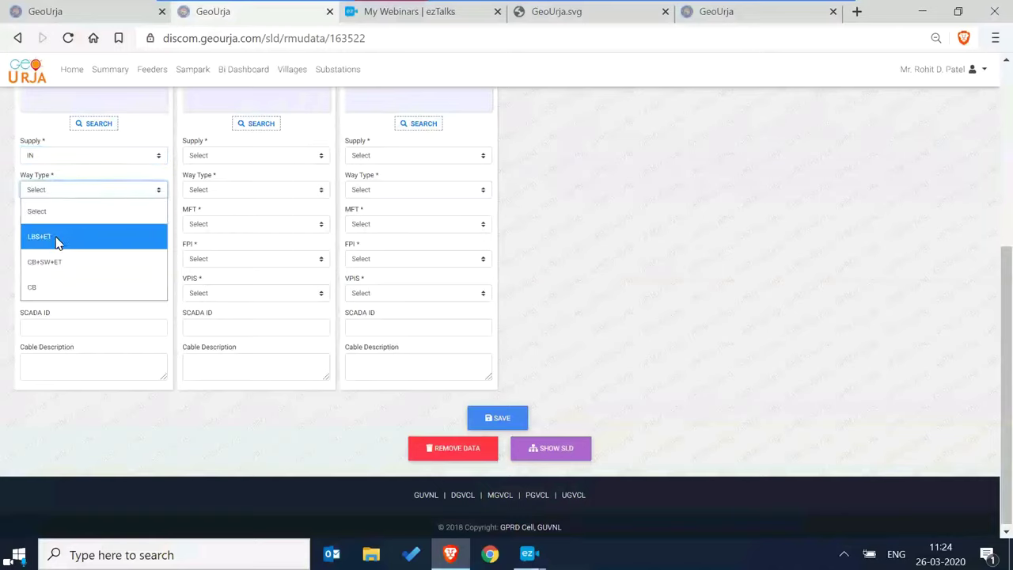
pyautogui.click(57, 237)
# Mark Way 1's MFT, FPI and VPIS as Available and select its SCADA ID box.
pyautogui.click(63, 261)
pyautogui.click(51, 311)
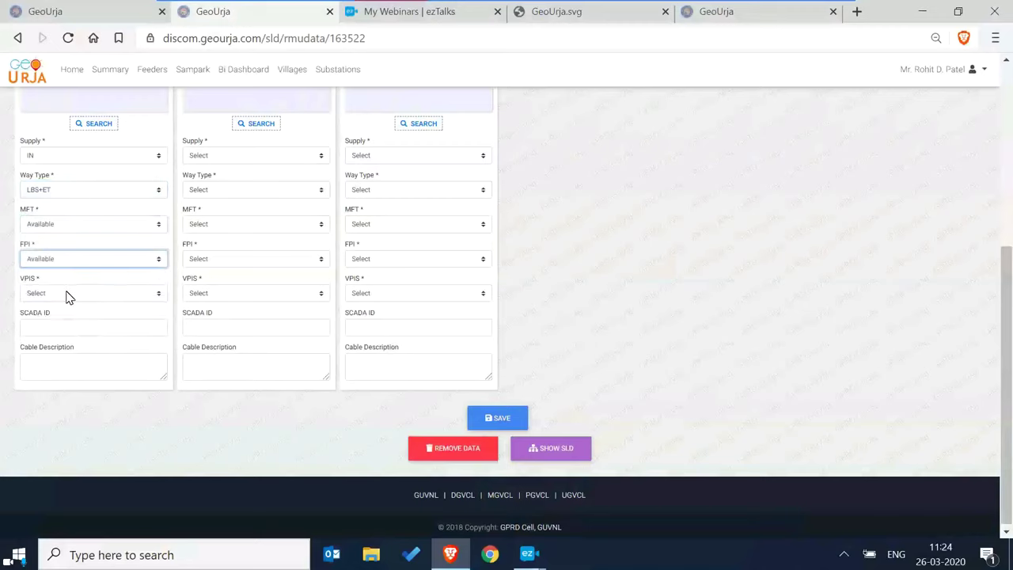
pyautogui.click(66, 293)
pyautogui.click(68, 340)
pyautogui.click(94, 326)
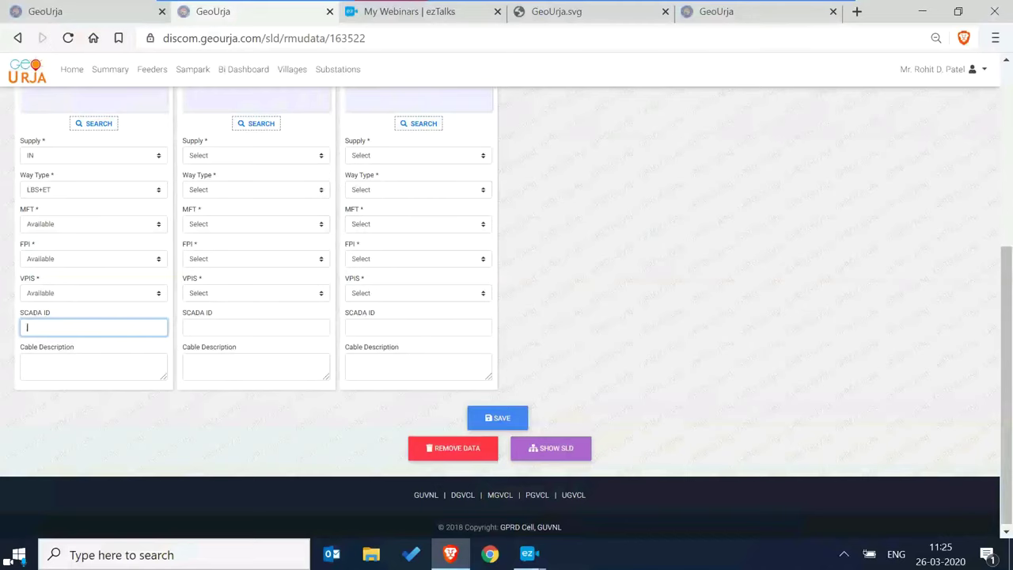
pyautogui.scroll(2, 281, 190)
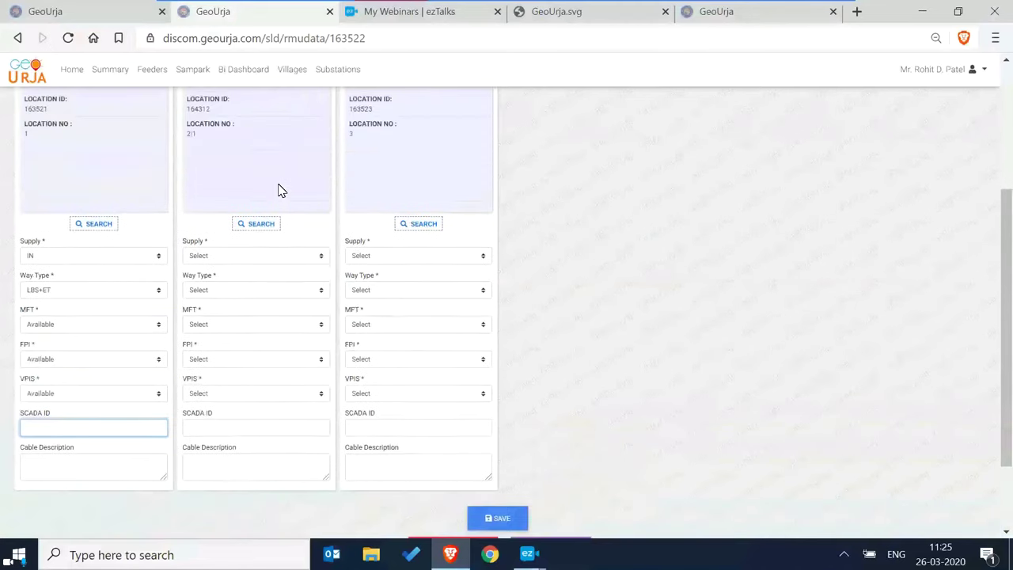
pyautogui.scroll(-2, 267, 220)
pyautogui.scroll(4, 267, 218)
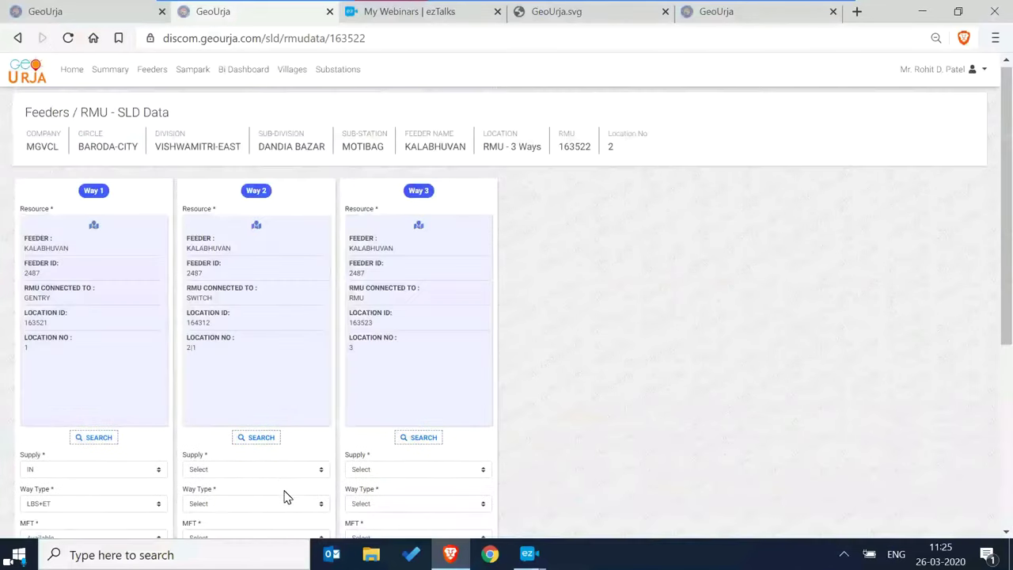
# Set Supply to OUT and Way Type to CB+SW+ET for both Way 2 and Way 3.
pyautogui.click(277, 471)
pyautogui.click(253, 449)
pyautogui.scroll(-1, 436, 337)
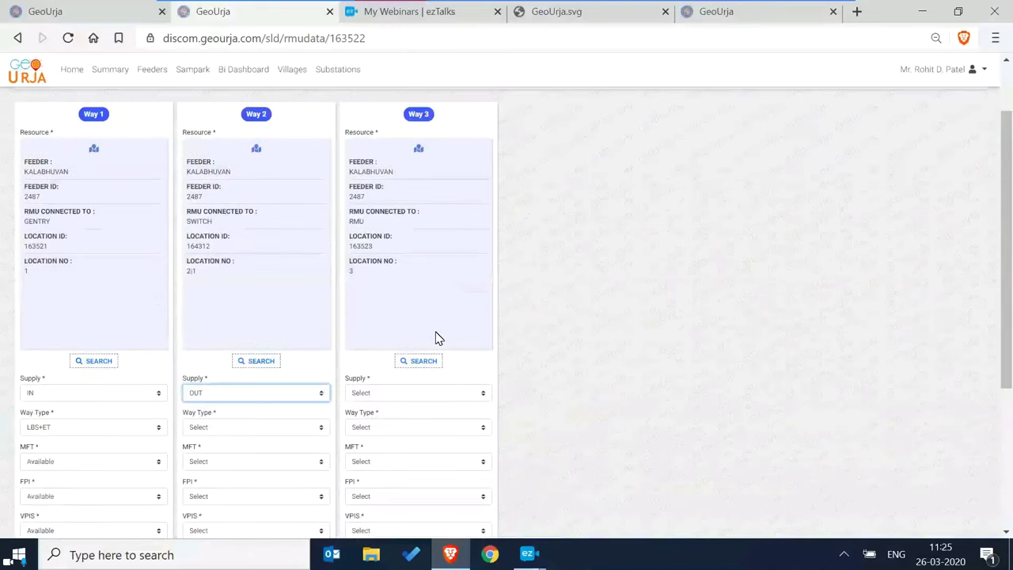
pyautogui.click(411, 391)
pyautogui.click(389, 459)
pyautogui.click(272, 424)
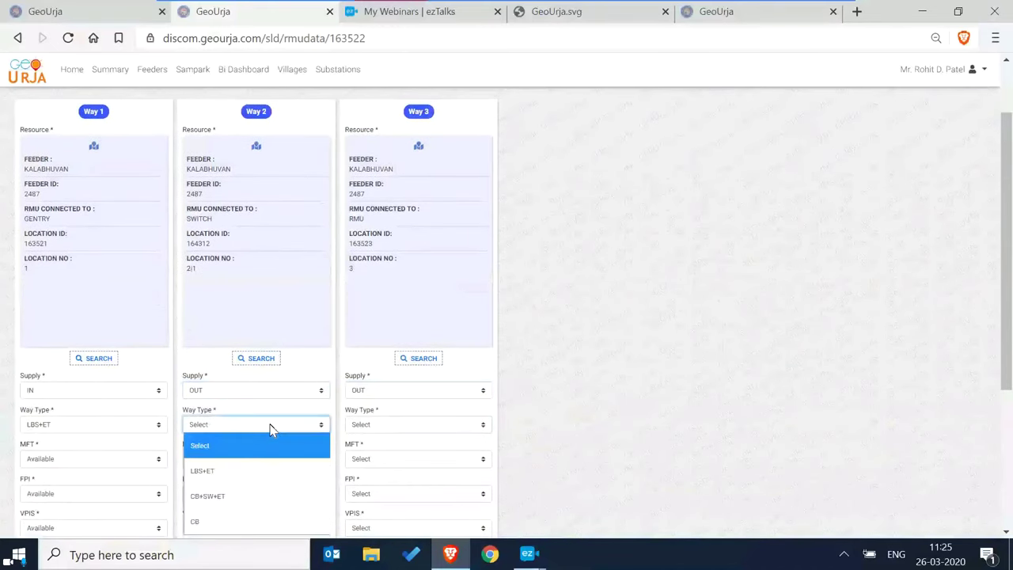
pyautogui.click(230, 496)
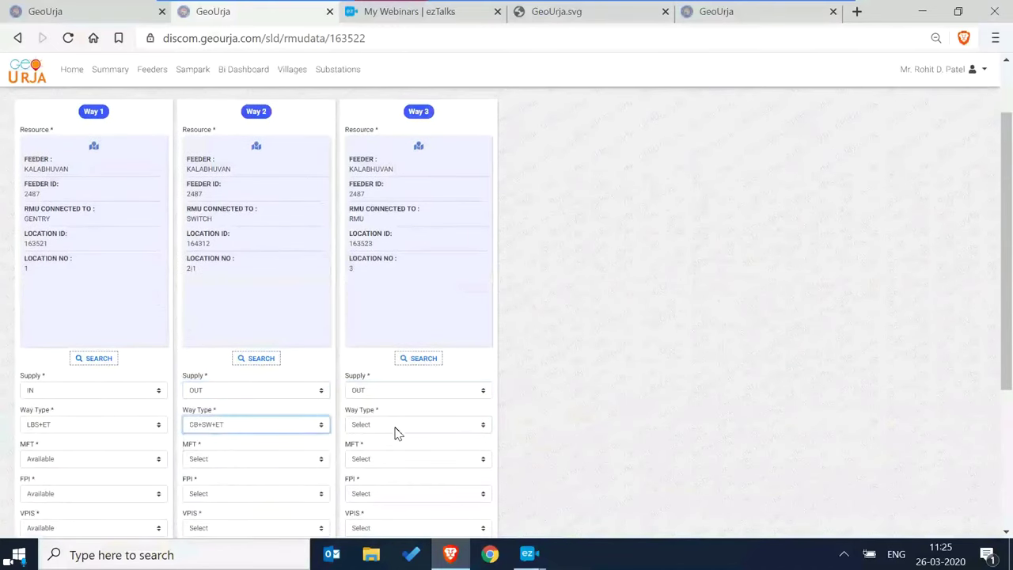
pyautogui.click(398, 426)
pyautogui.click(382, 499)
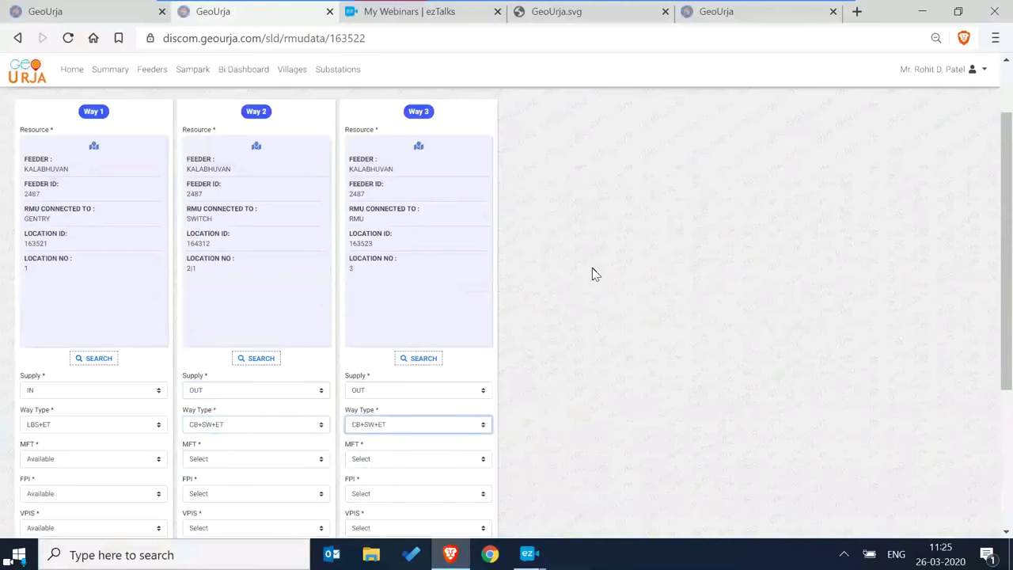
# Mark MFT, FPI and VPIS as Available on Way 2 and Way 3.
pyautogui.scroll(-2, 592, 273)
pyautogui.click(252, 301)
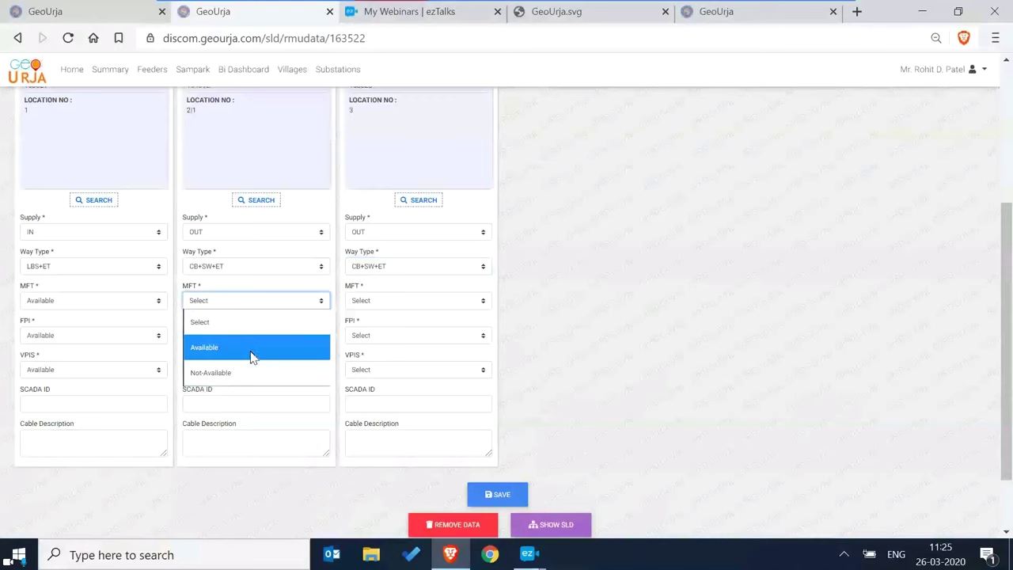
pyautogui.click(252, 357)
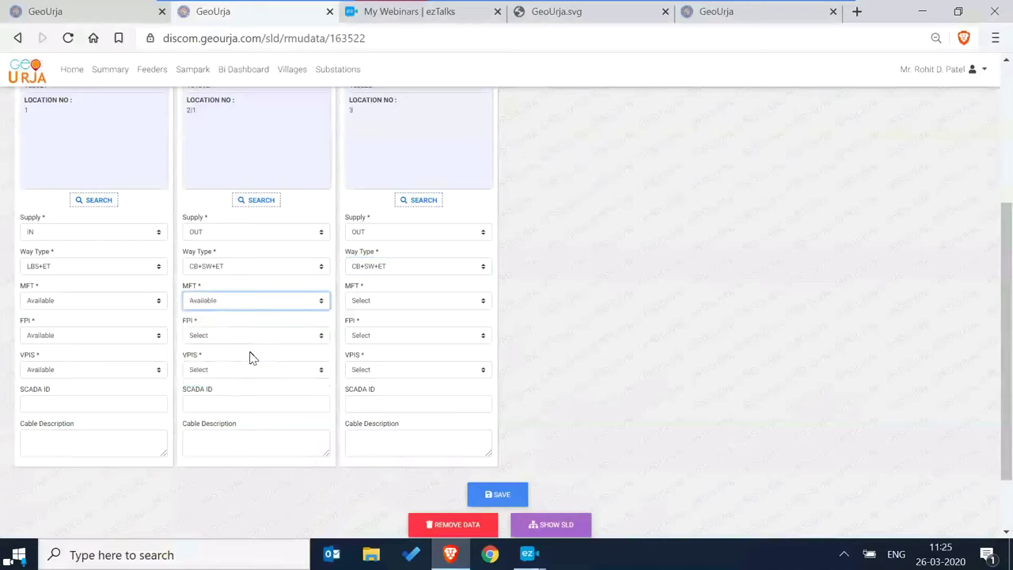
pyautogui.click(409, 307)
pyautogui.click(386, 352)
pyautogui.click(272, 340)
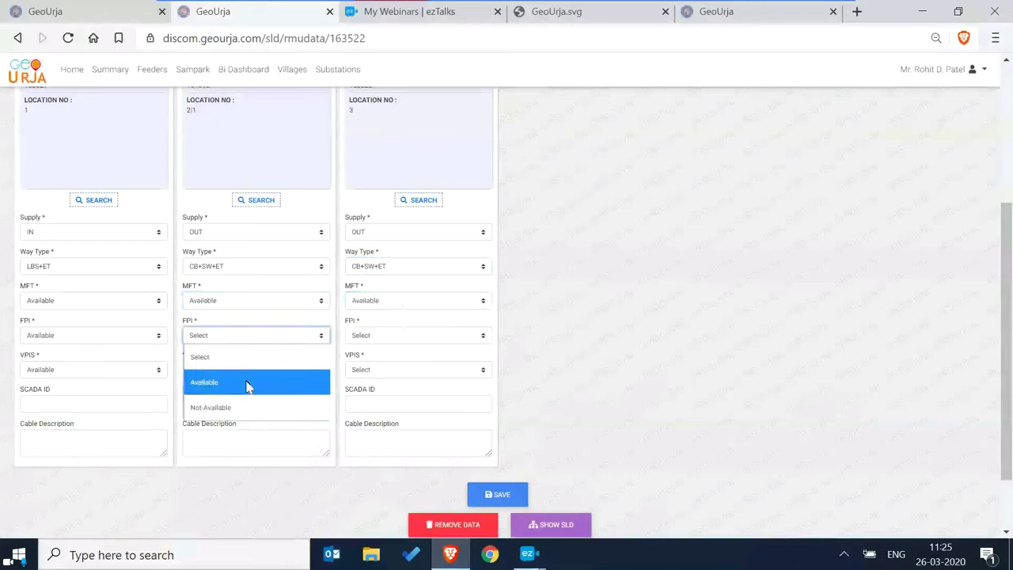
pyautogui.click(246, 385)
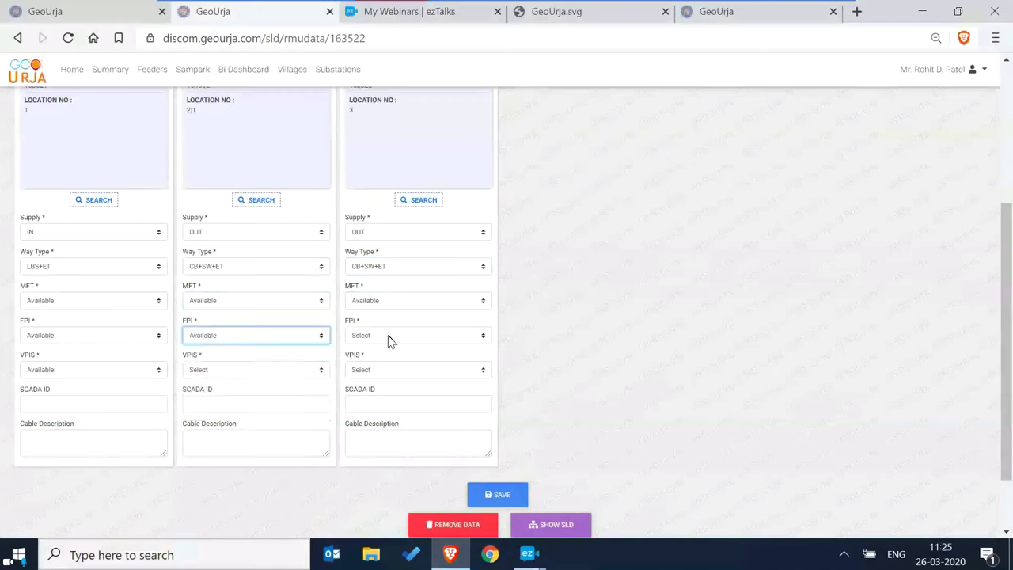
pyautogui.click(387, 335)
pyautogui.click(372, 380)
pyautogui.click(276, 369)
pyautogui.click(237, 413)
pyautogui.click(400, 369)
pyautogui.click(401, 414)
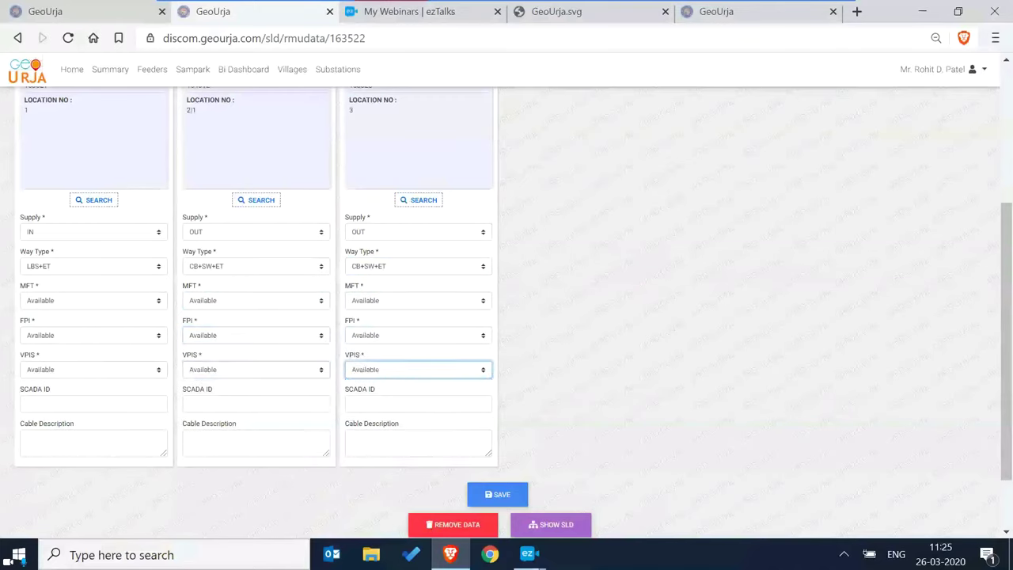
# Save and confirm RMU 163522's three-way SLD data, then view the resulting diagram.
pyautogui.click(498, 494)
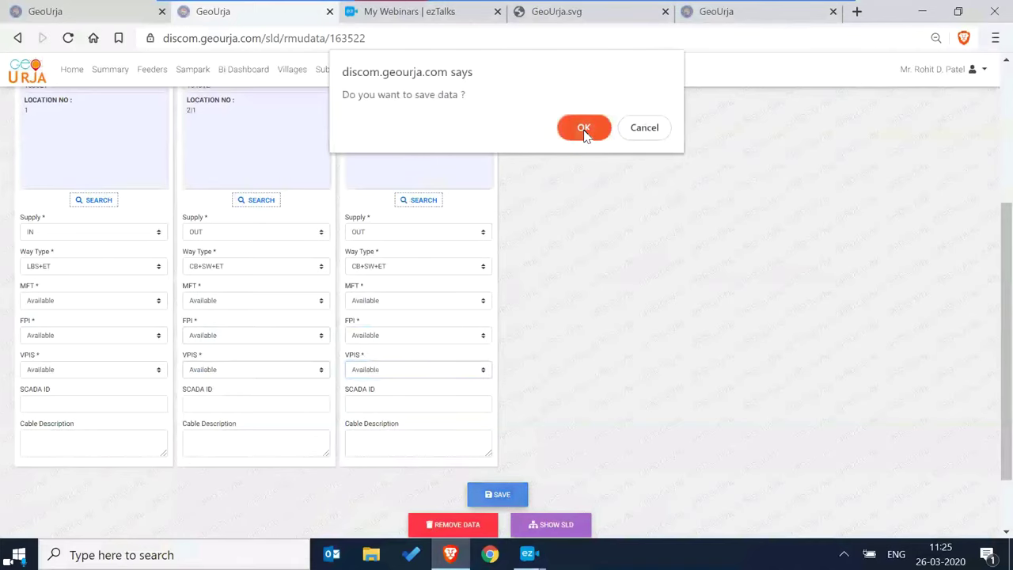
pyautogui.click(584, 131)
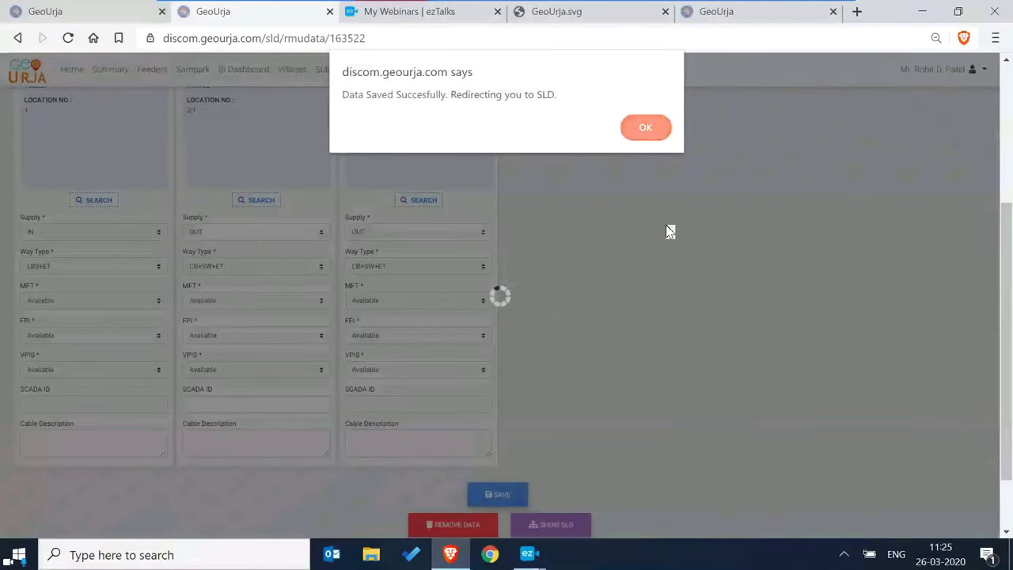
pyautogui.press('Return')
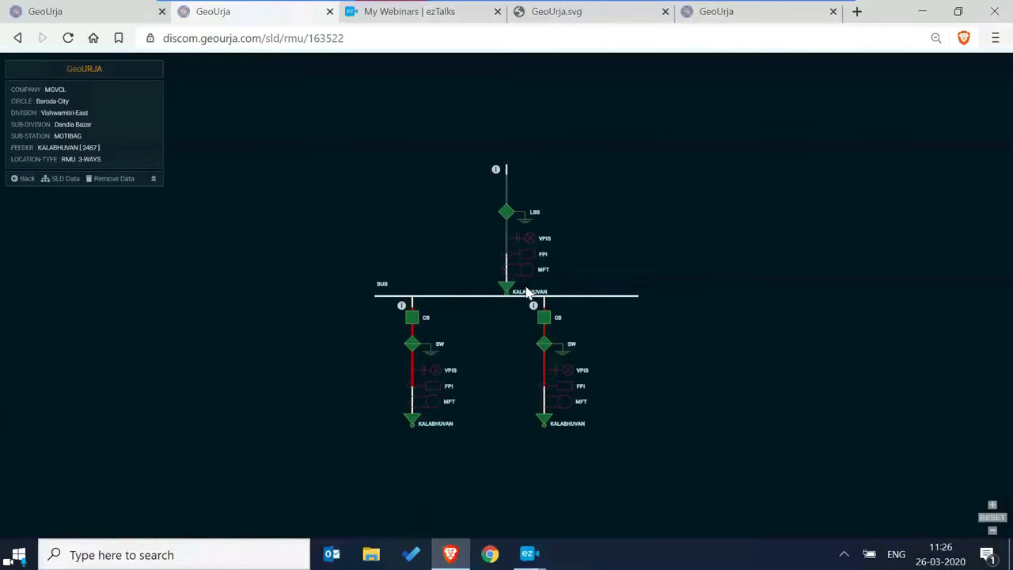
# Remove RMU 163522's SLD data and return to the KALABHUVAN feeder map.
pyautogui.click(123, 181)
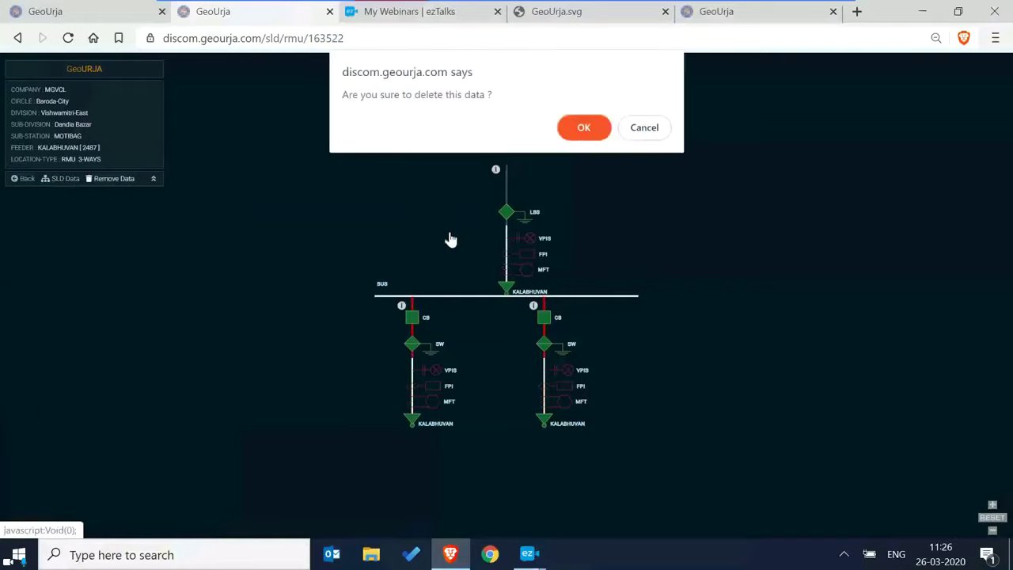
pyautogui.click(584, 129)
pyautogui.click(649, 127)
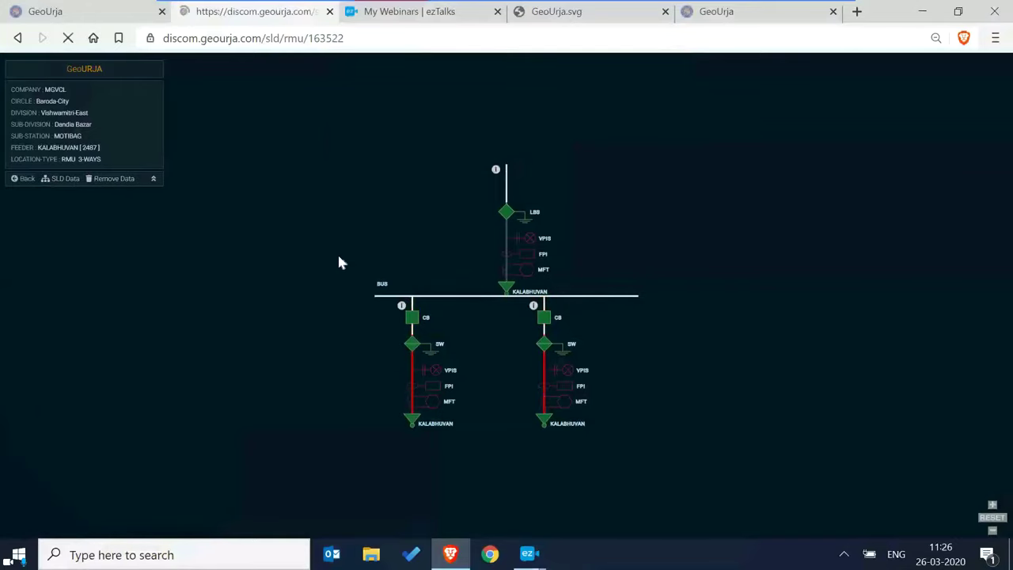
pyautogui.click(28, 182)
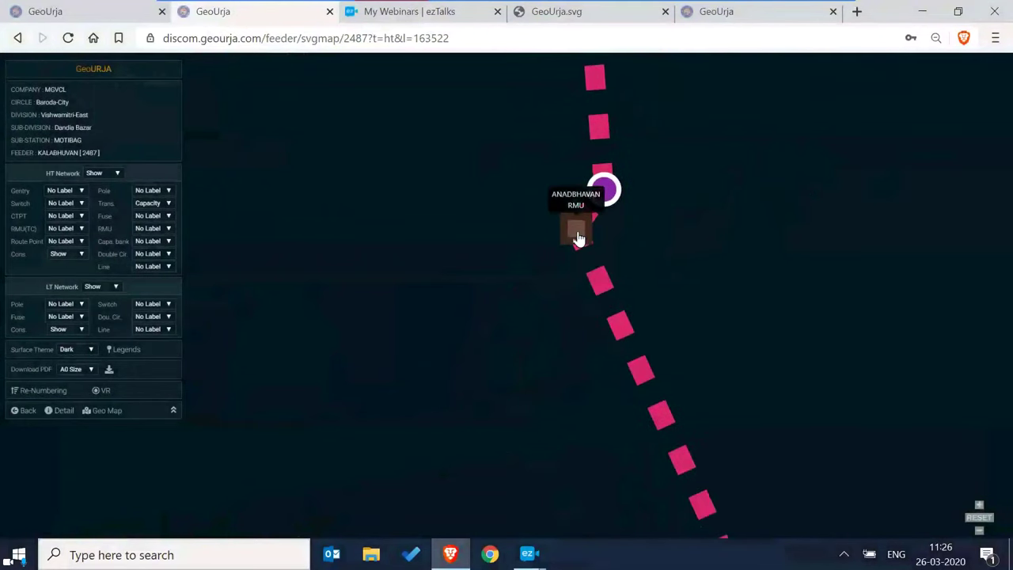
# Open the SLD Data form for the RMU 3-WAYS at location 3 (RMU 163523) and scroll its Ways.
pyautogui.click(578, 236)
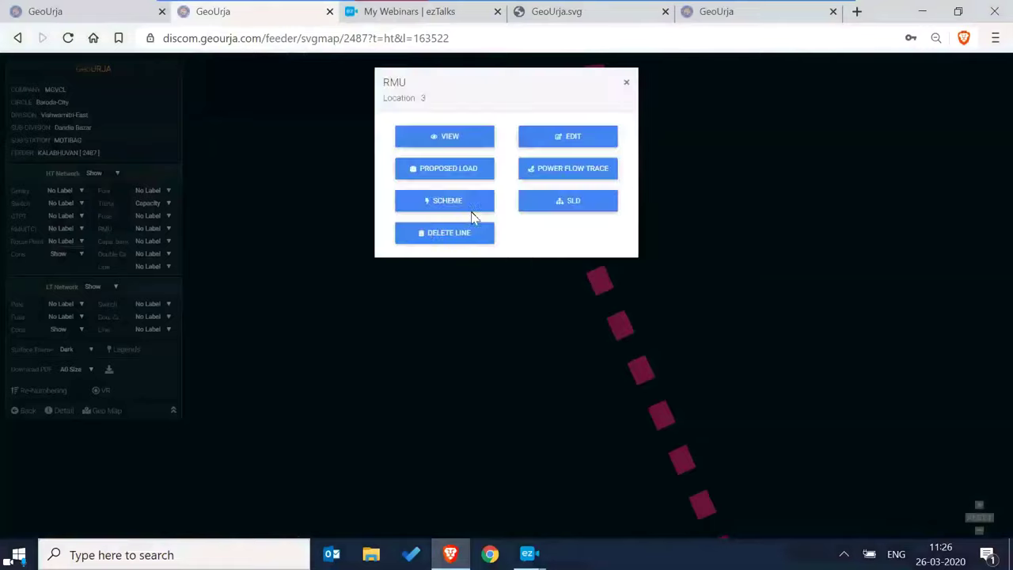
pyautogui.click(572, 213)
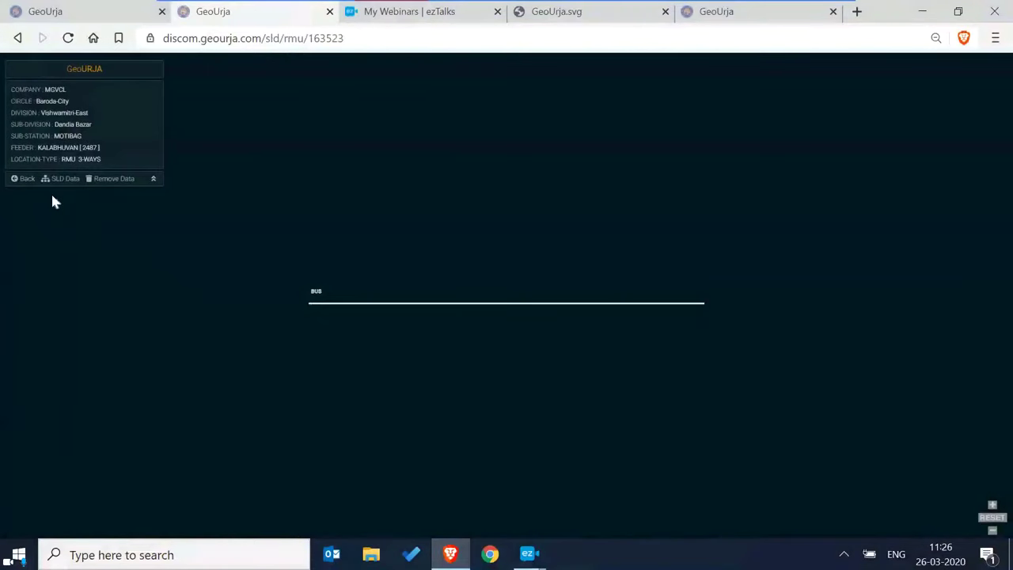
pyautogui.moveTo(61, 159); pyautogui.dragTo(109, 162)
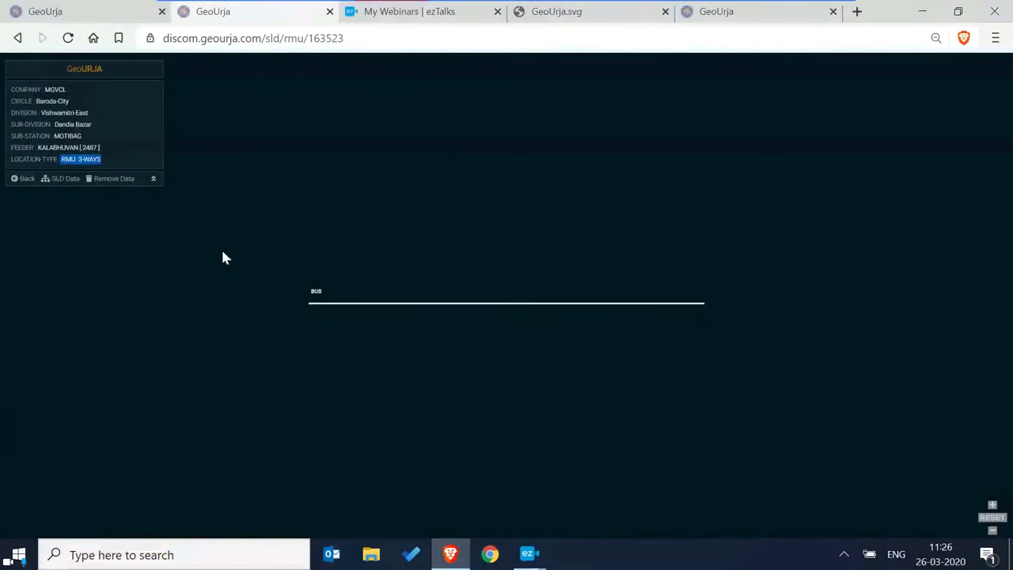
pyautogui.click(64, 179)
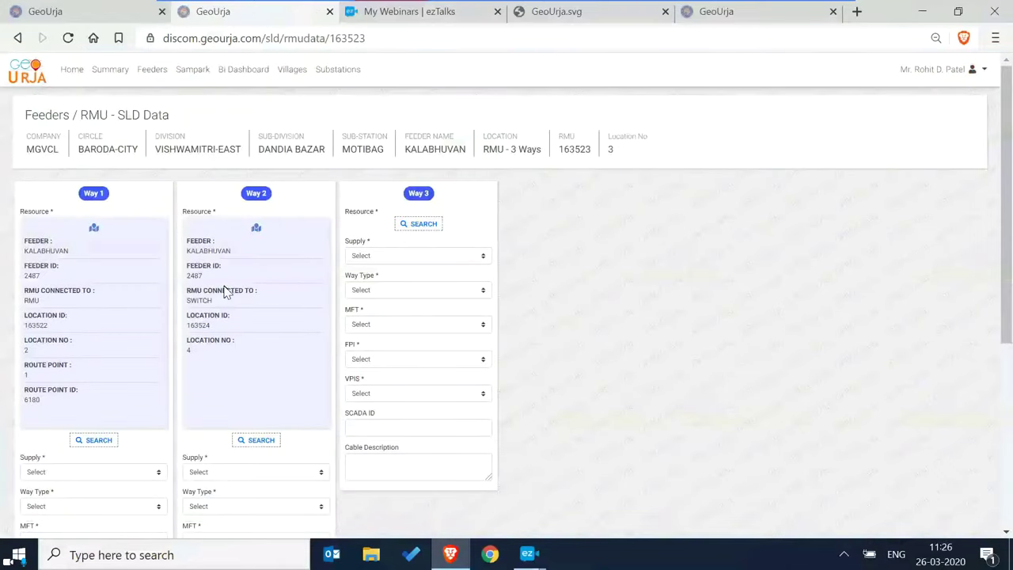
pyautogui.scroll(-1, 278, 292)
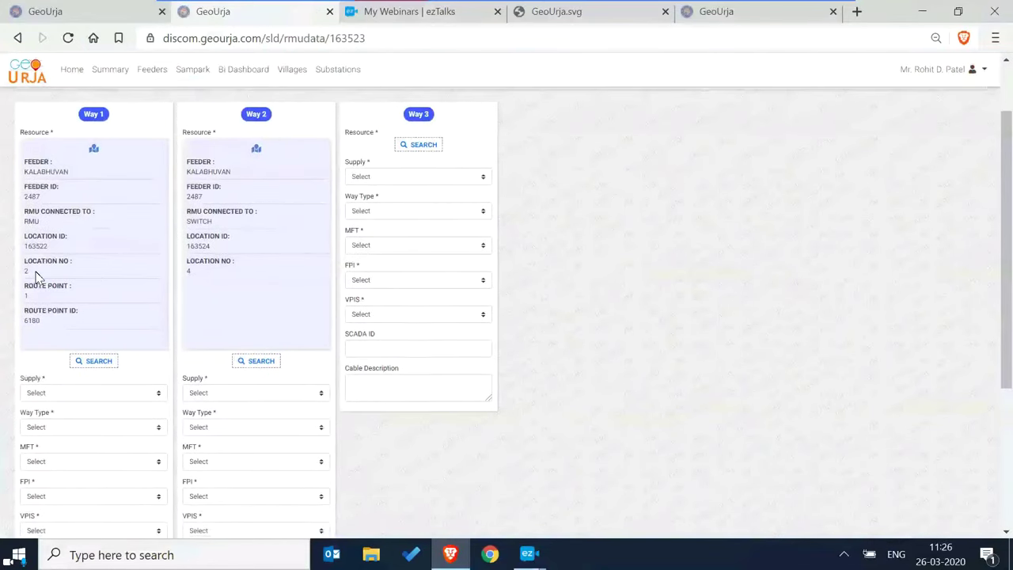
pyautogui.scroll(-1, 231, 277)
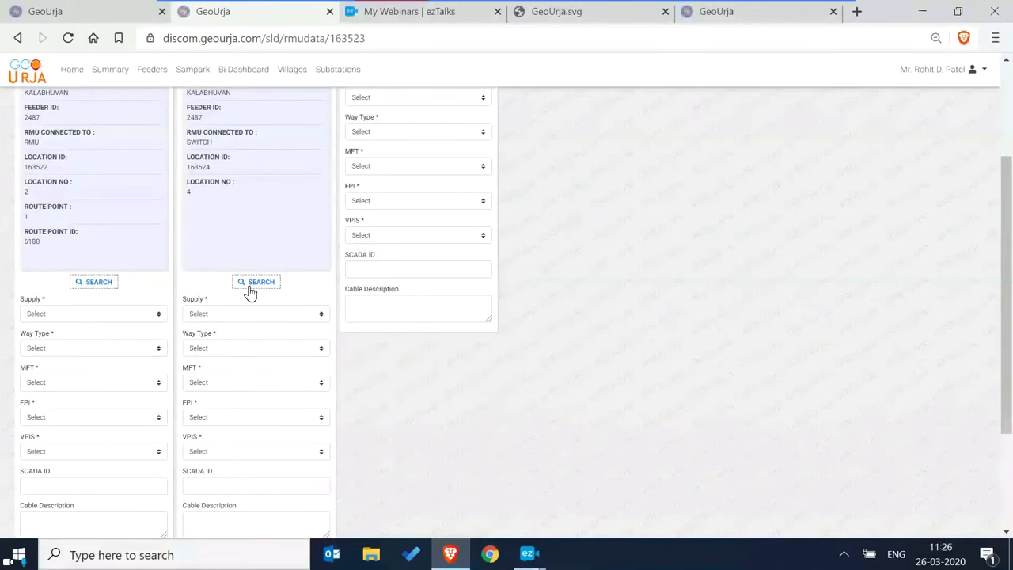
pyautogui.scroll(2, 470, 264)
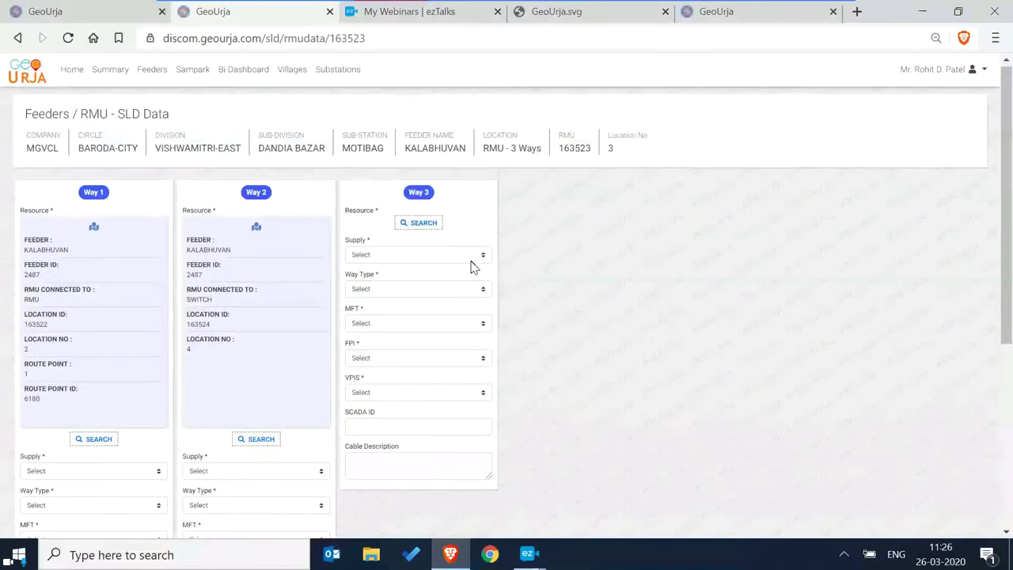
pyautogui.scroll(-2, 260, 295)
pyautogui.scroll(-1, 260, 295)
# Set Way 1 Supply IN and Way 2 Supply OUT, both with Way Type LBS+ET.
pyautogui.click(239, 236)
pyautogui.click(194, 304)
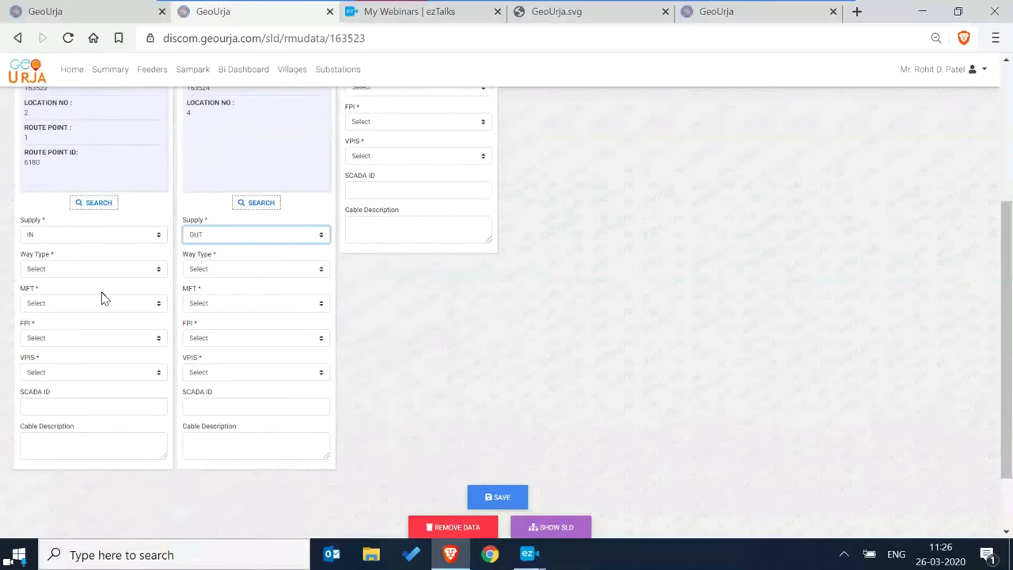
pyautogui.click(101, 271)
pyautogui.click(63, 319)
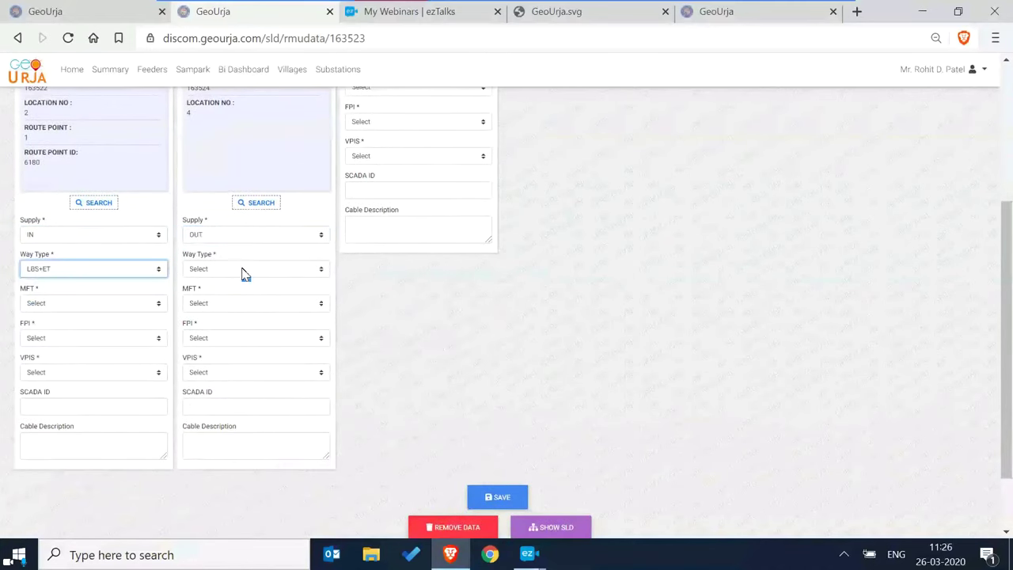
pyautogui.click(242, 271)
pyautogui.click(229, 317)
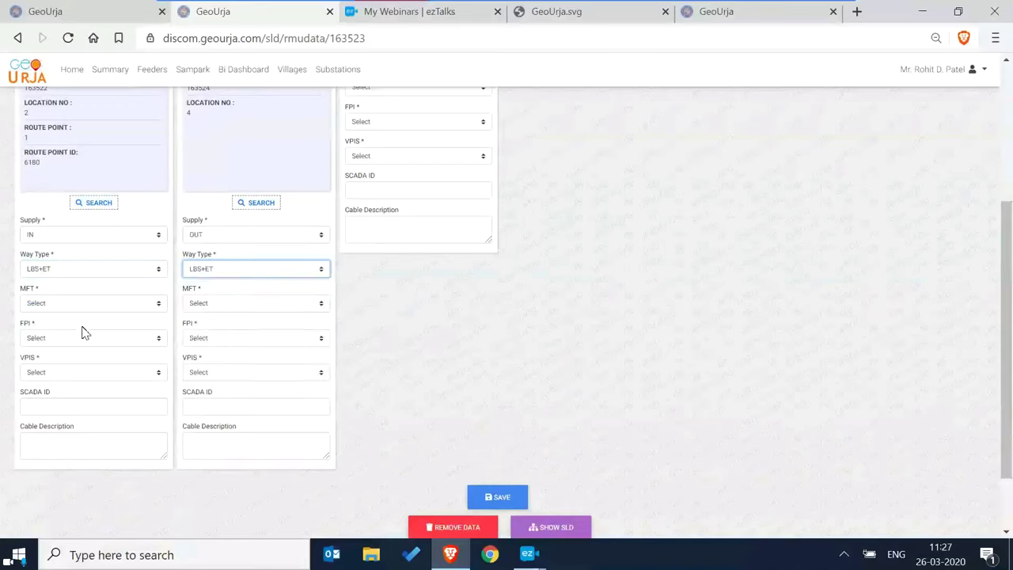
# Mark MFT and FPI Available on Way 1 and Not Available on Way 2.
pyautogui.click(80, 305)
pyautogui.click(55, 353)
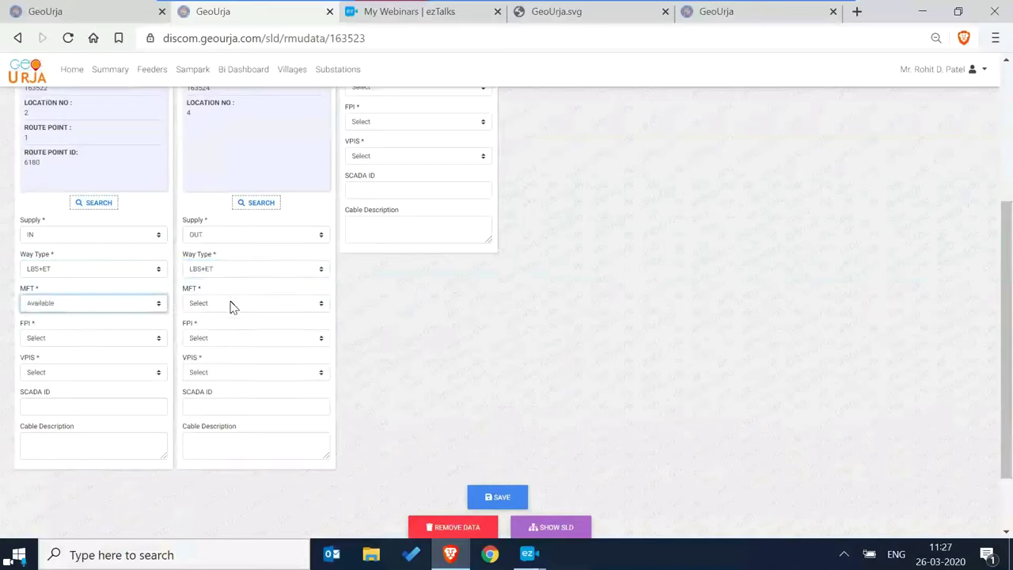
pyautogui.click(205, 304)
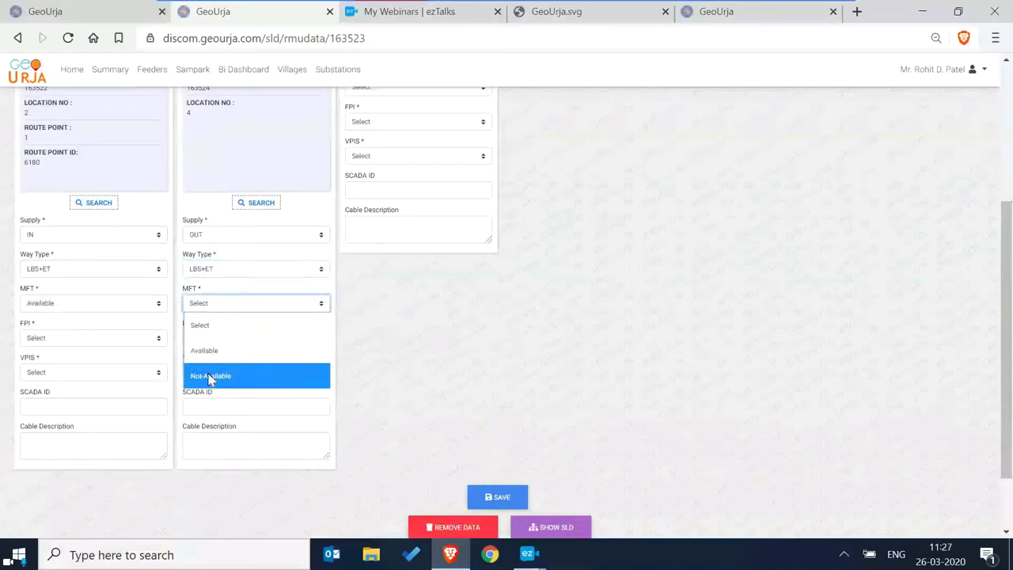
pyautogui.click(210, 379)
pyautogui.click(113, 338)
pyautogui.click(100, 385)
pyautogui.click(268, 338)
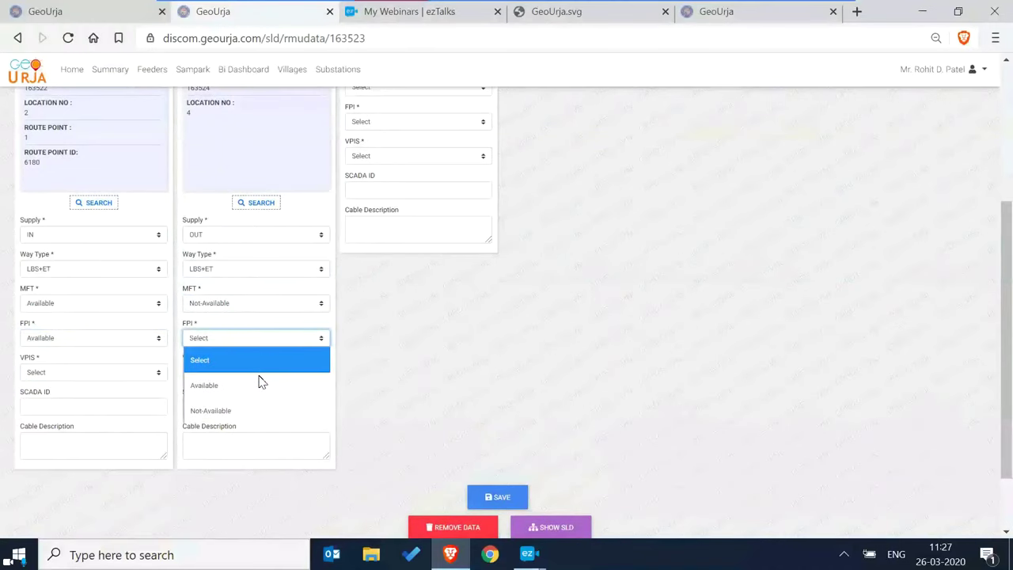
pyautogui.click(210, 410)
# Mark VPIS Available on both Ways and try saving, which raises a required-fields warning.
pyautogui.click(95, 372)
pyautogui.click(102, 420)
pyautogui.click(237, 372)
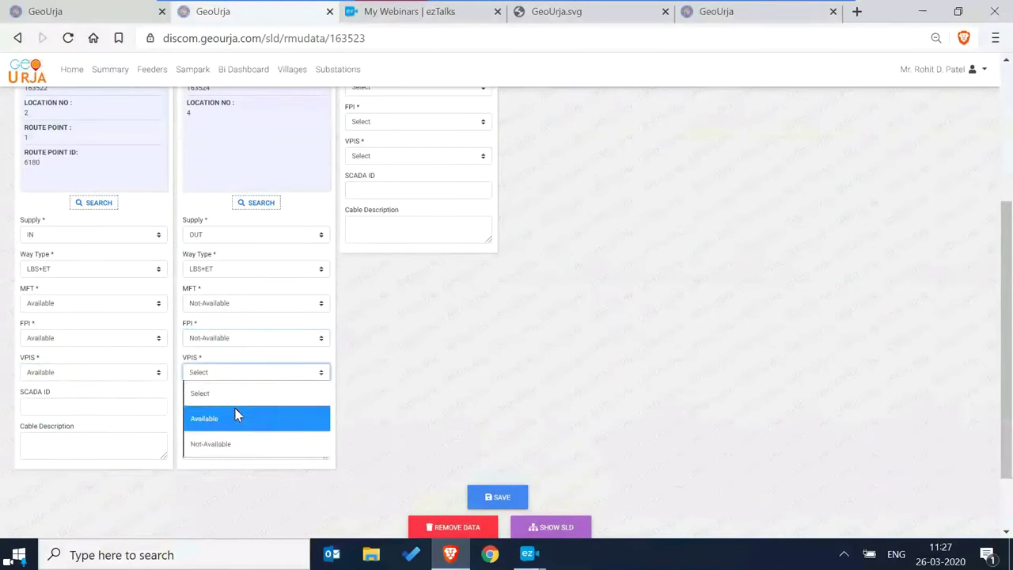
pyautogui.click(238, 418)
pyautogui.click(451, 384)
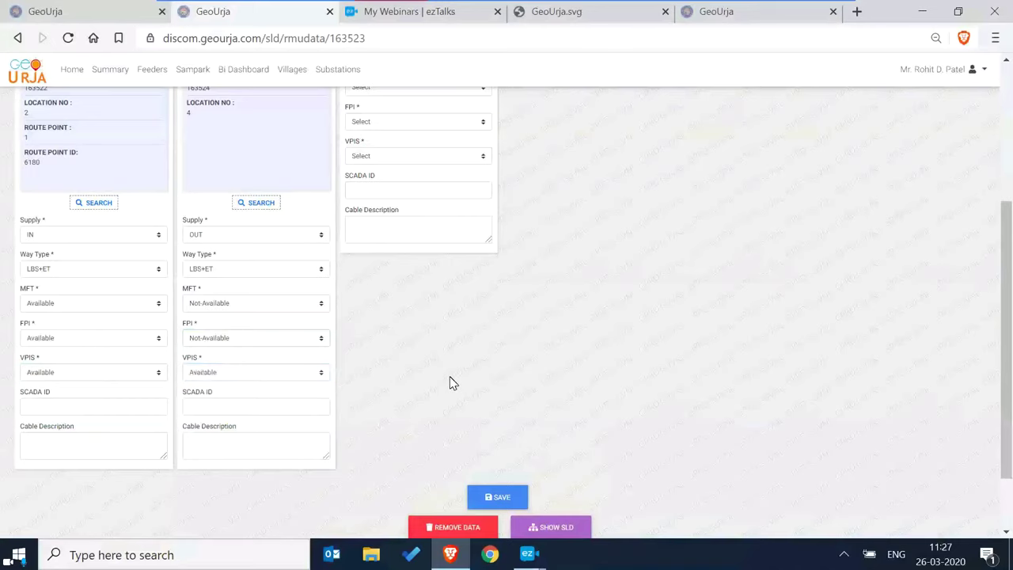
pyautogui.click(499, 498)
pyautogui.click(579, 132)
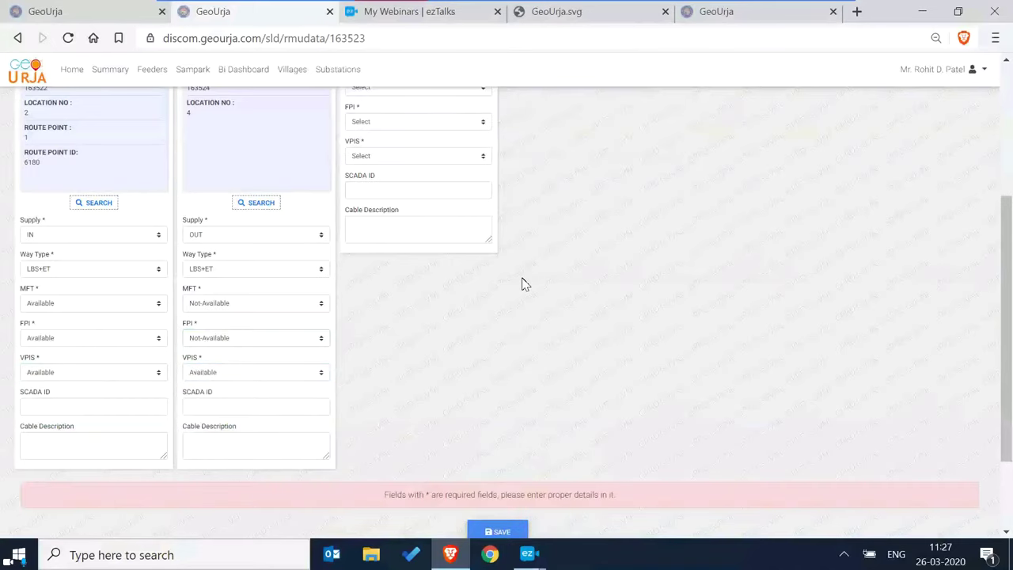
# Search for a location for Way 3 and pick the SPARE WAY card.
pyautogui.scroll(3, 651, 337)
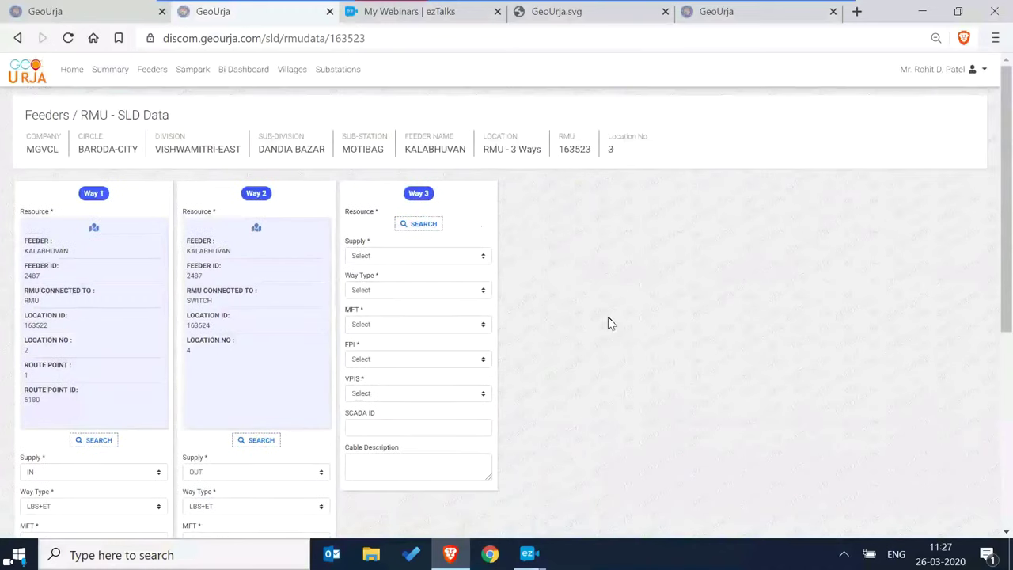
pyautogui.click(423, 225)
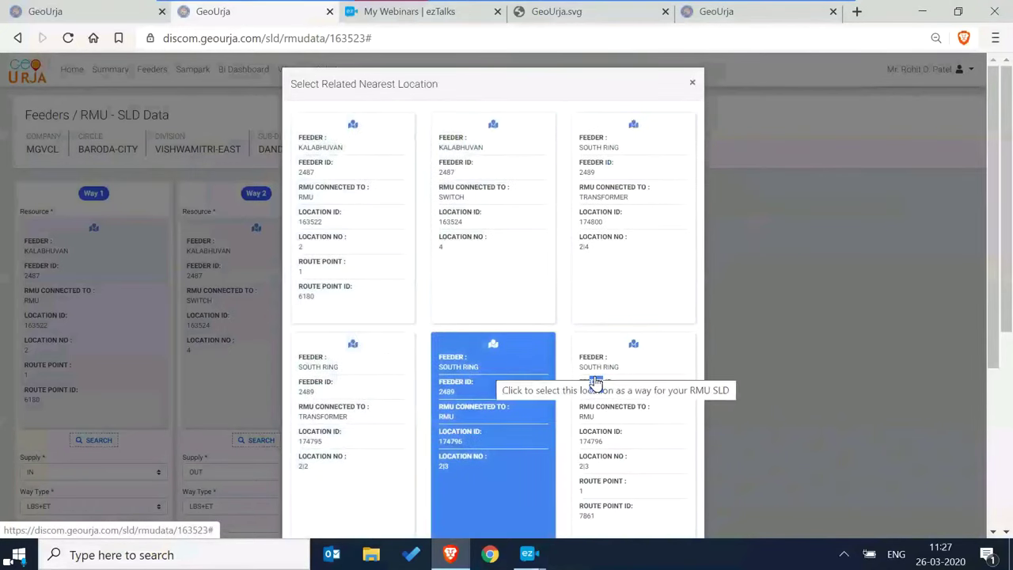
pyautogui.scroll(-3, 595, 383)
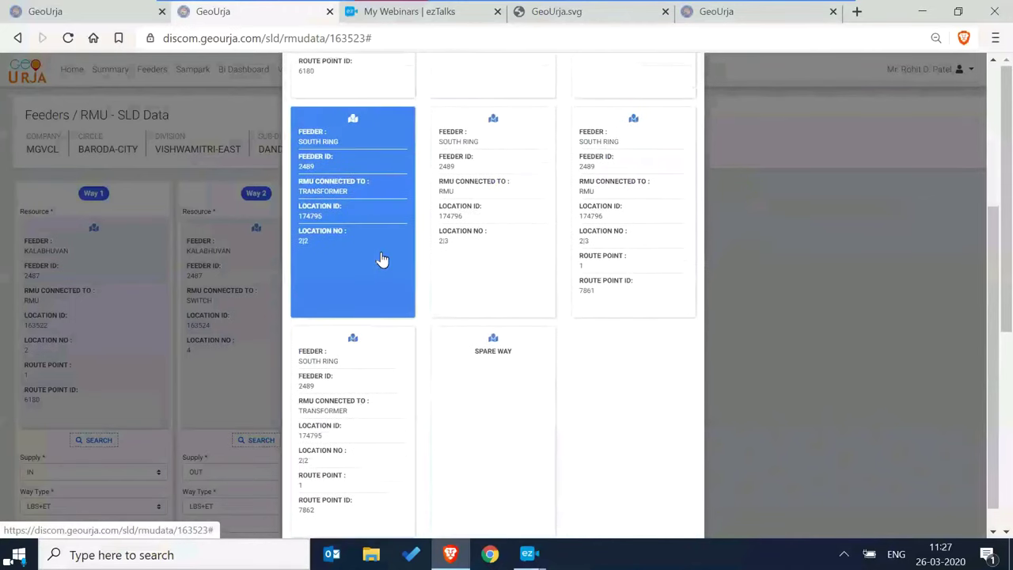
pyautogui.scroll(2, 384, 238)
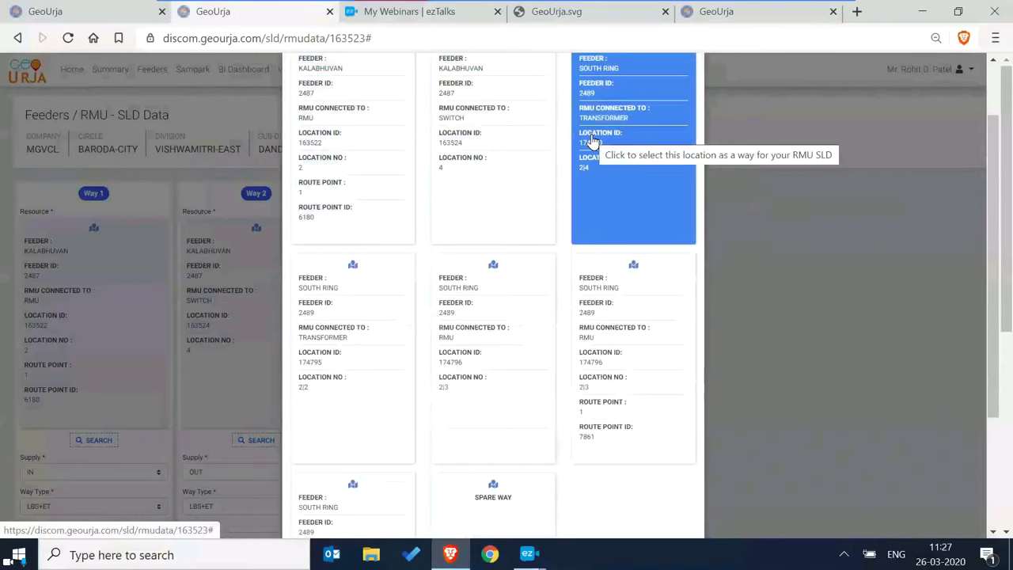
pyautogui.scroll(1, 590, 174)
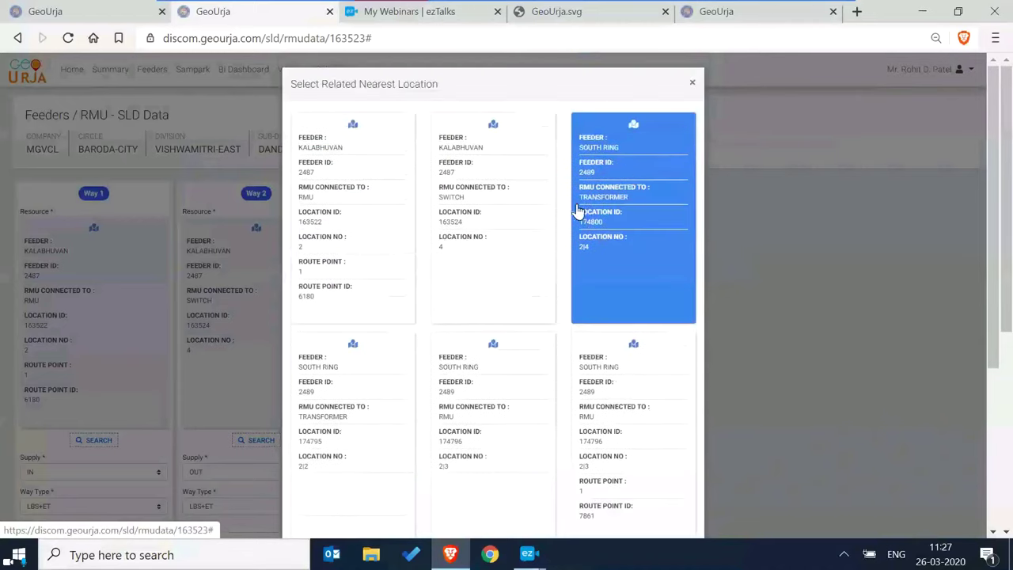
pyautogui.scroll(-3, 627, 178)
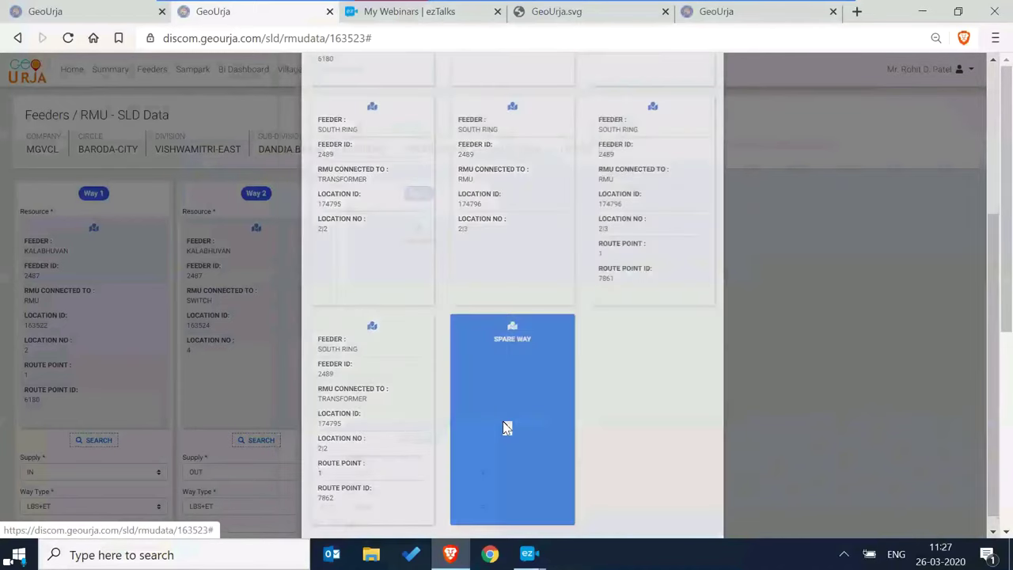
pyautogui.click(503, 421)
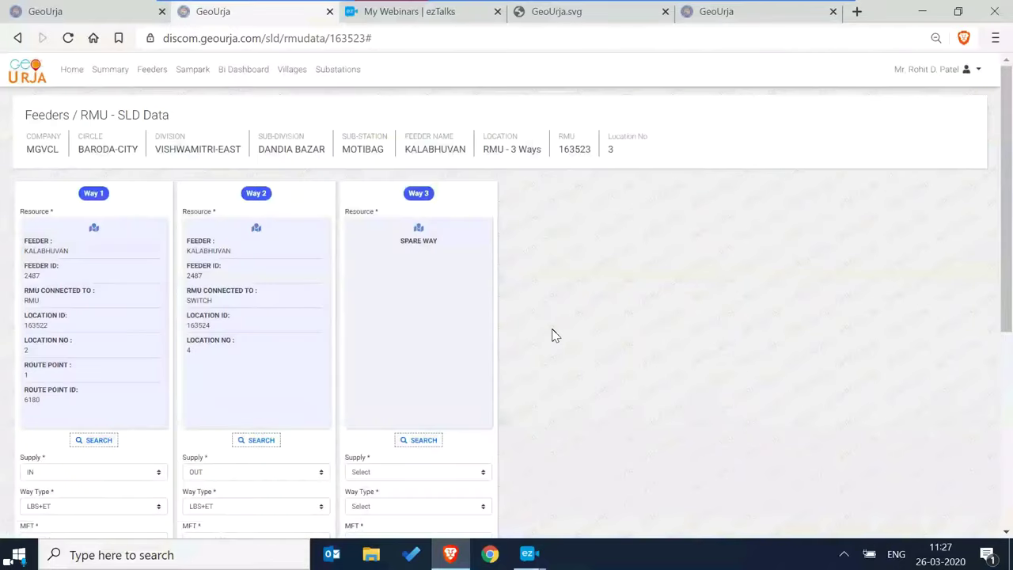
# Set Way 3 to Supply OUT, Way Type CB+SW+ET, with MFT, FPI and VPIS Available.
pyautogui.scroll(-3, 552, 335)
pyautogui.click(411, 313)
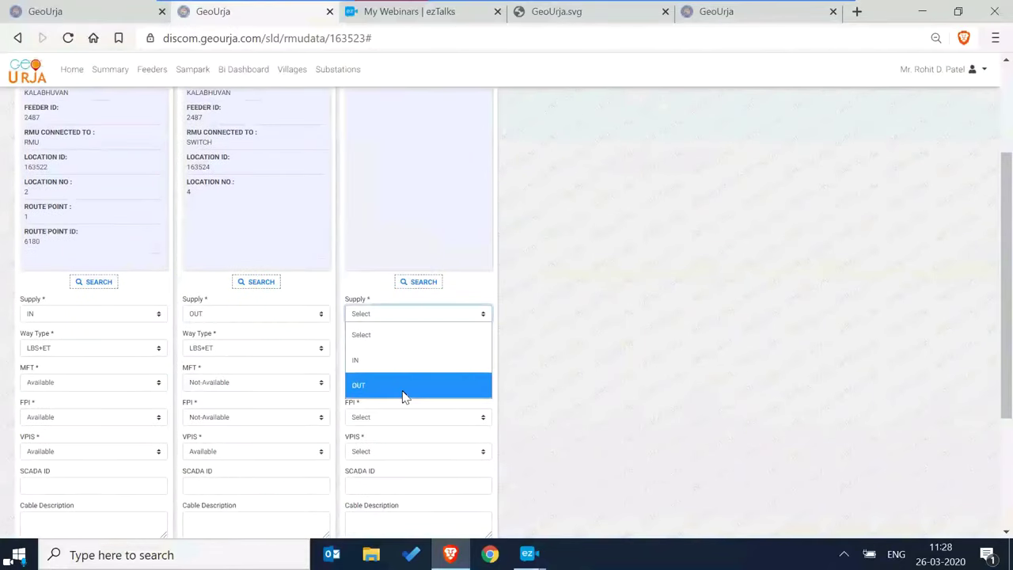
pyautogui.click(402, 393)
pyautogui.click(422, 352)
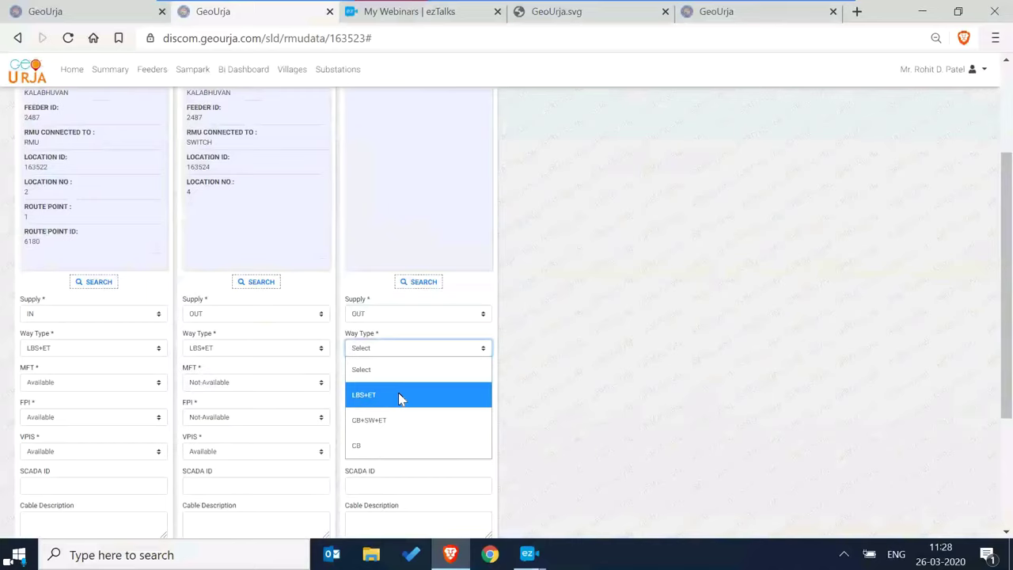
pyautogui.click(393, 421)
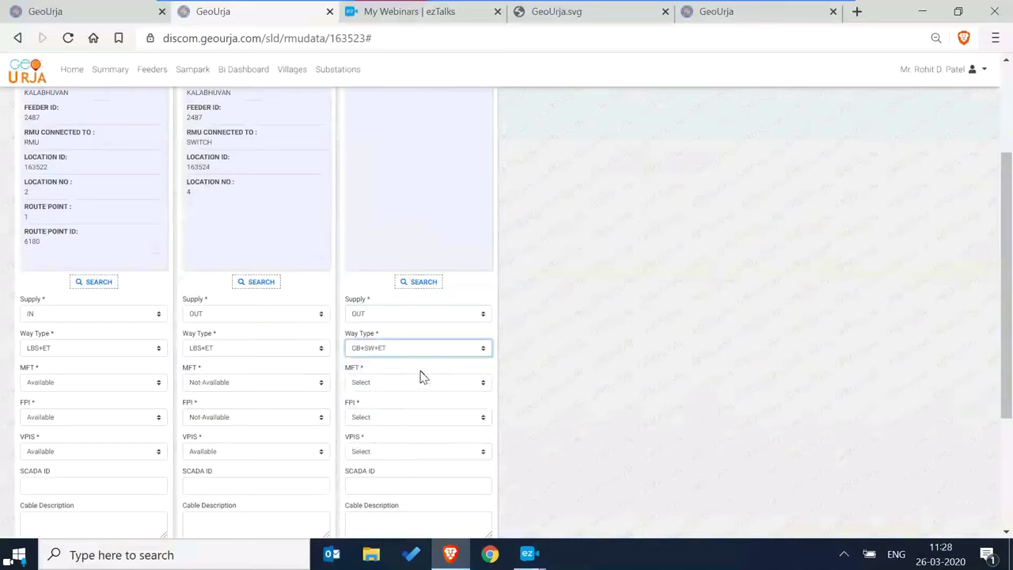
pyautogui.click(419, 382)
pyautogui.click(407, 428)
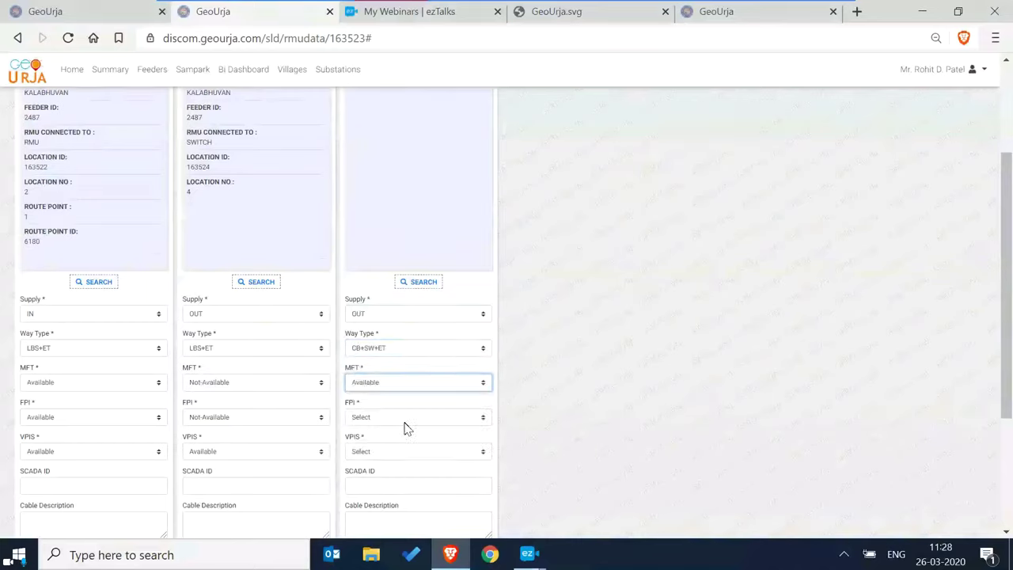
pyautogui.click(406, 419)
pyautogui.click(405, 463)
pyautogui.click(401, 451)
pyautogui.click(400, 499)
# Save and confirm RMU 163523's way details to show its updated diagram.
pyautogui.scroll(-2, 599, 440)
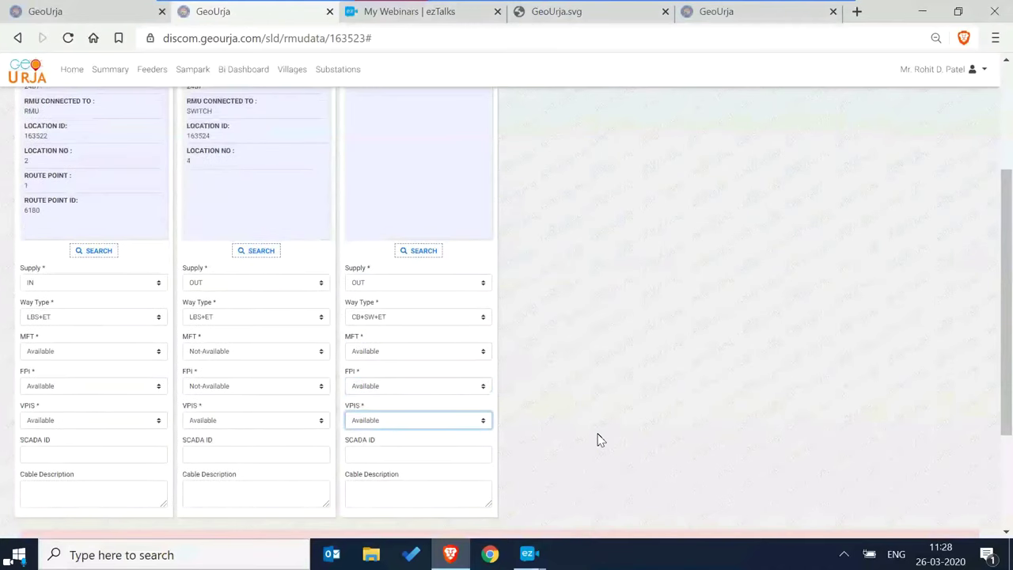
pyautogui.scroll(-2, 599, 435)
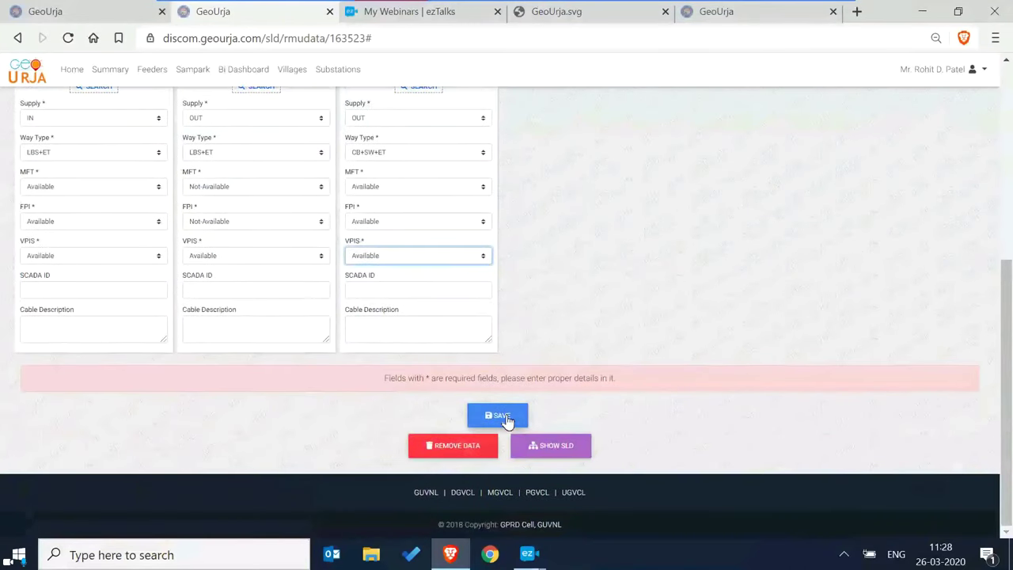
pyautogui.click(497, 414)
pyautogui.click(597, 129)
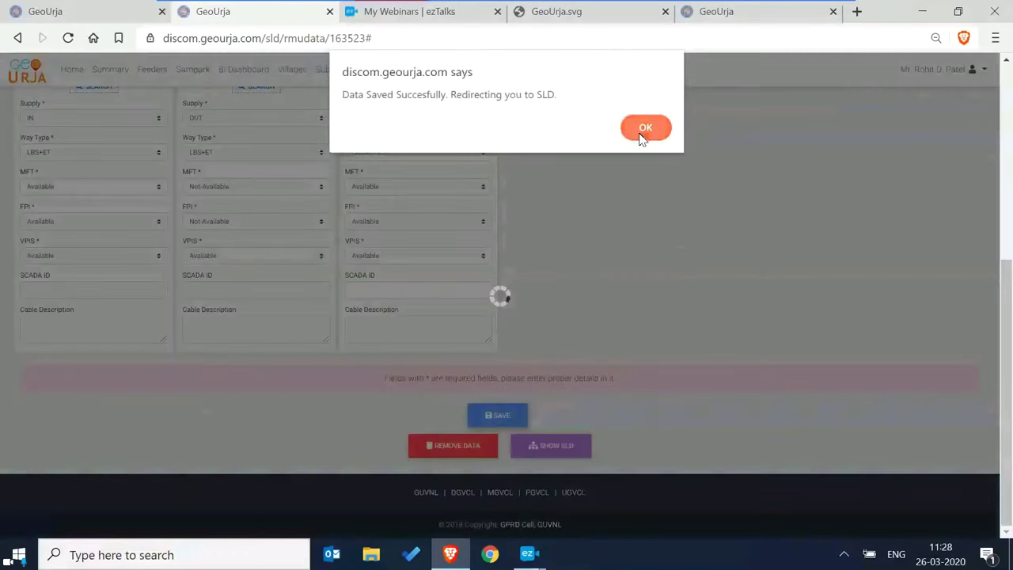
pyautogui.click(644, 129)
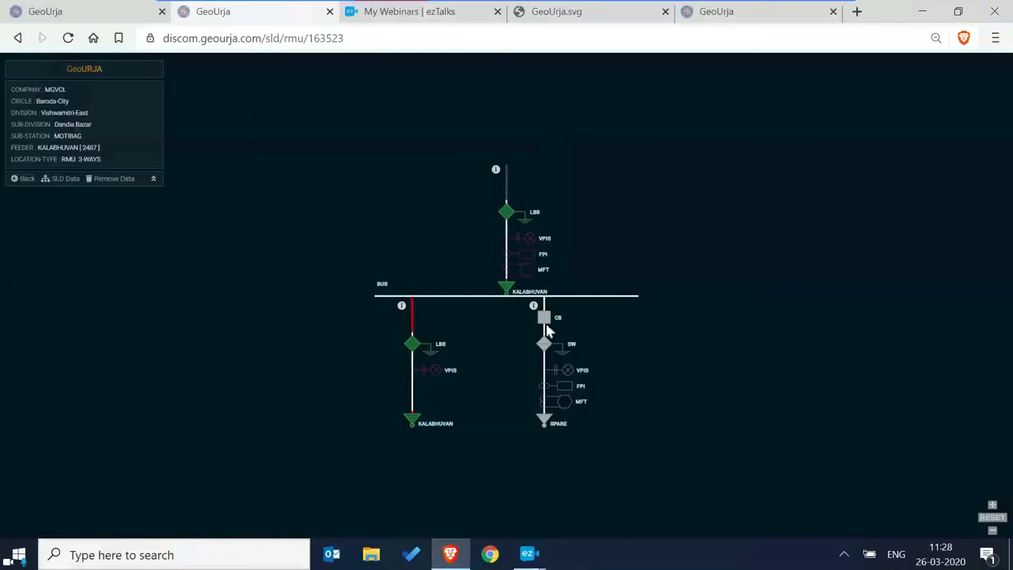
# Return to the Kalabhuvan feeder map and zoom it out.
pyautogui.click(22, 183)
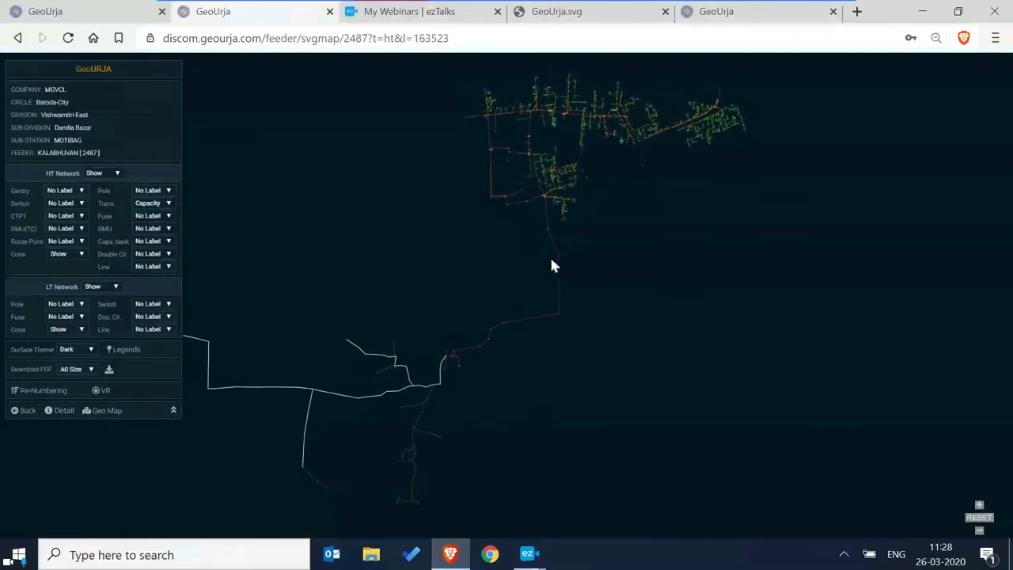
pyautogui.click(980, 532)
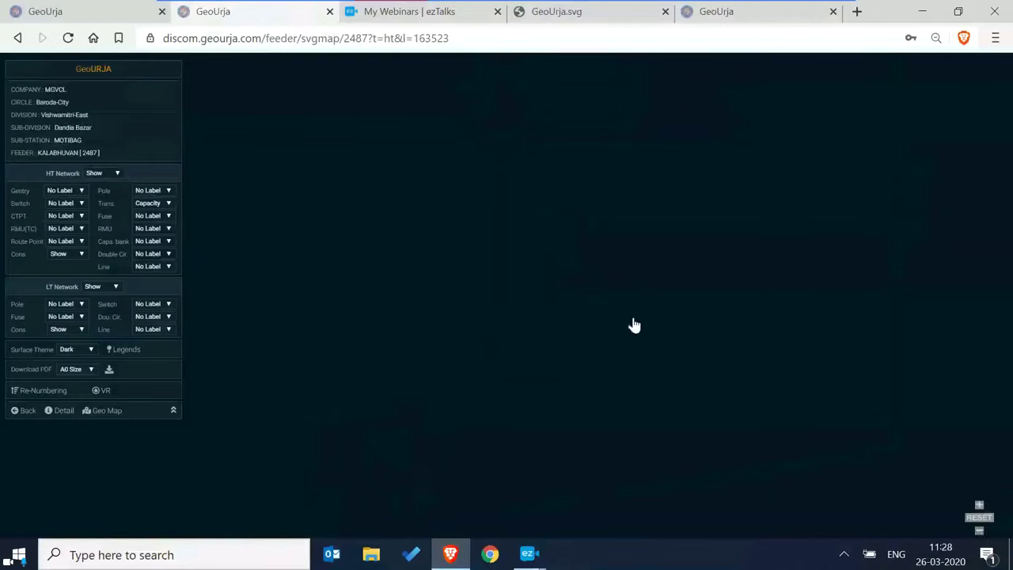
pyautogui.scroll(-3, 651, 140)
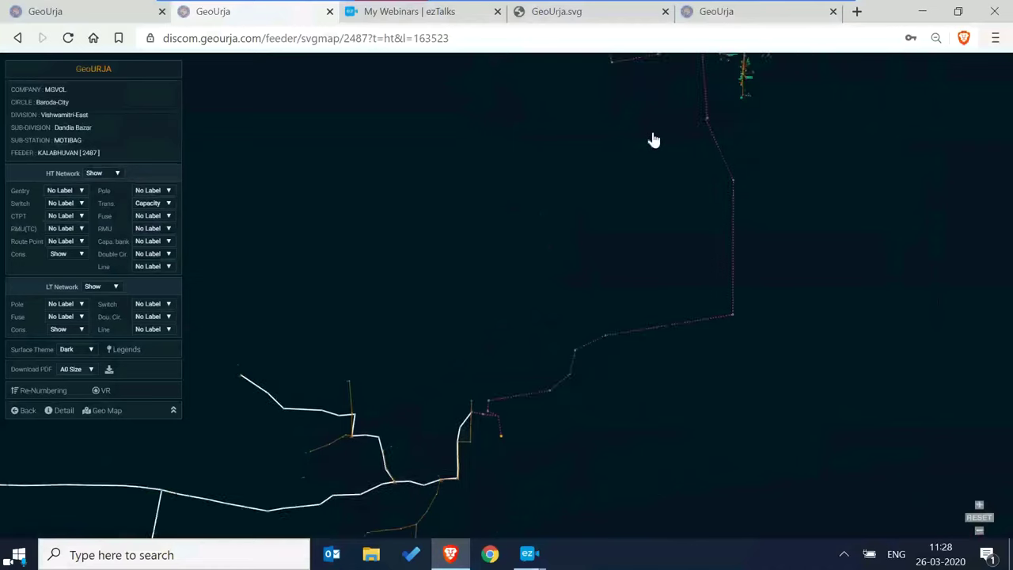
pyautogui.click(249, 314)
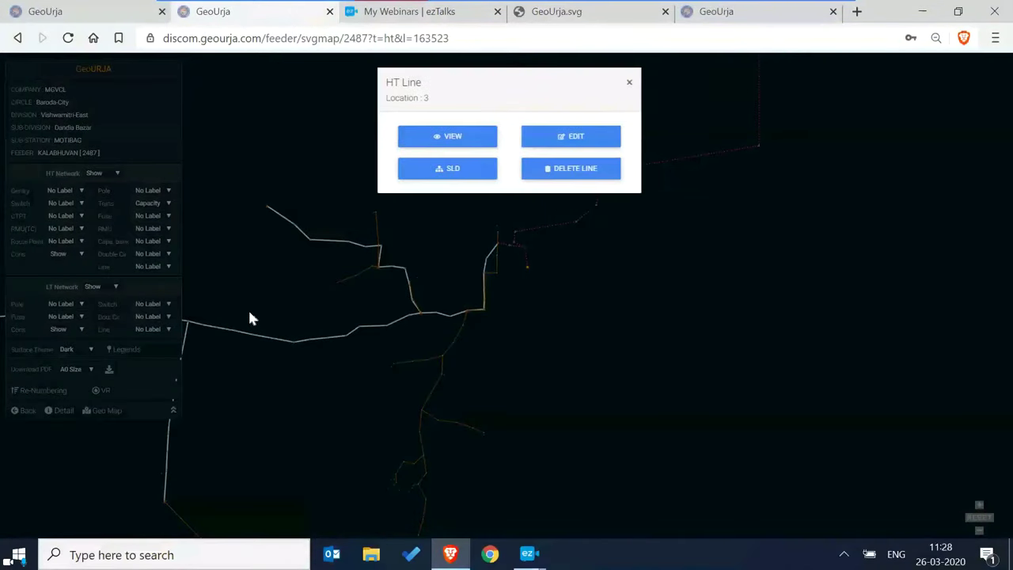
pyautogui.click(366, 146)
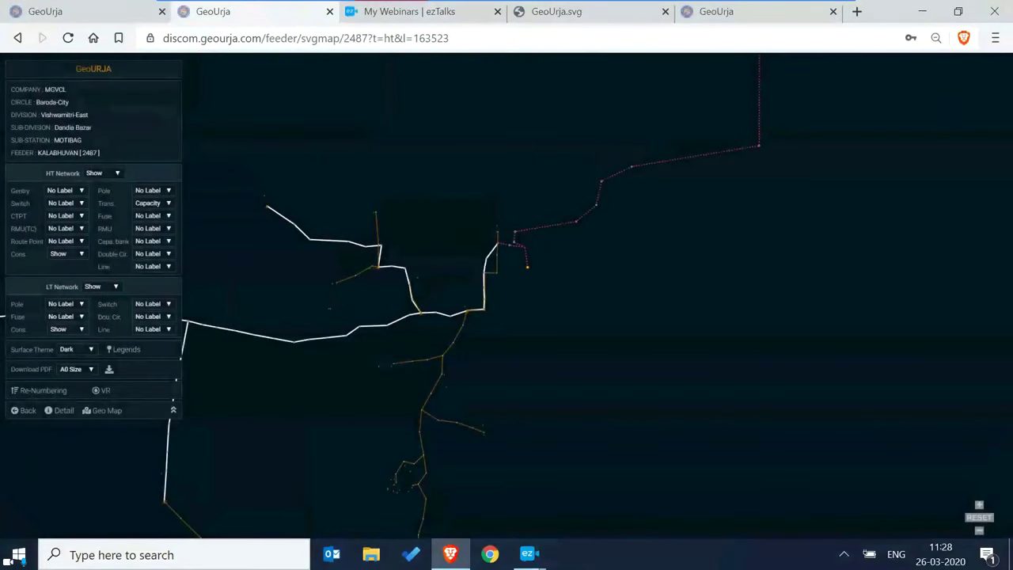
# Label poles by their location number and pan the map to show more network.
pyautogui.click(150, 191)
pyautogui.click(150, 236)
pyautogui.scroll(5, 429, 328)
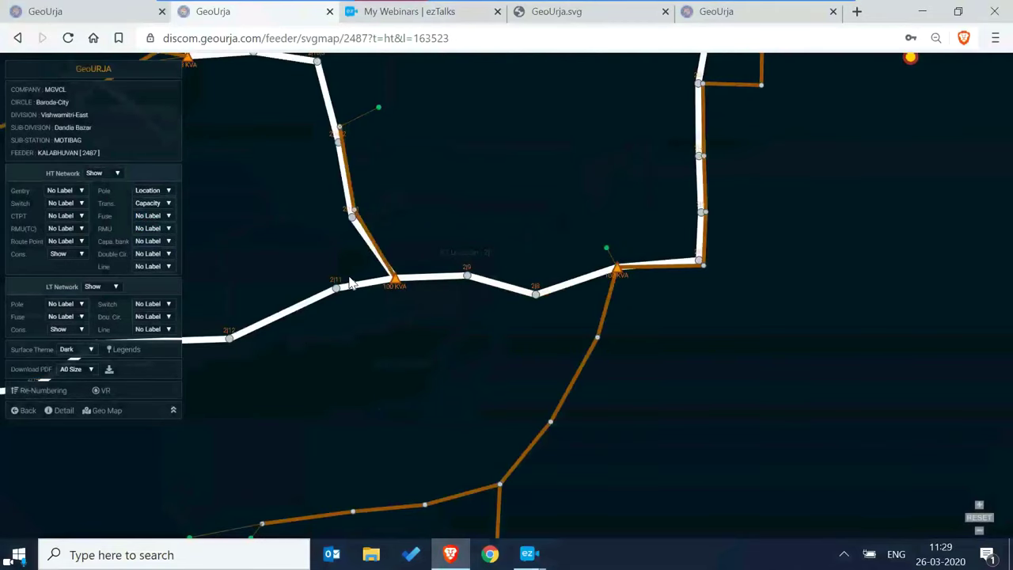
pyautogui.moveTo(454, 288); pyautogui.dragTo(498, 307)
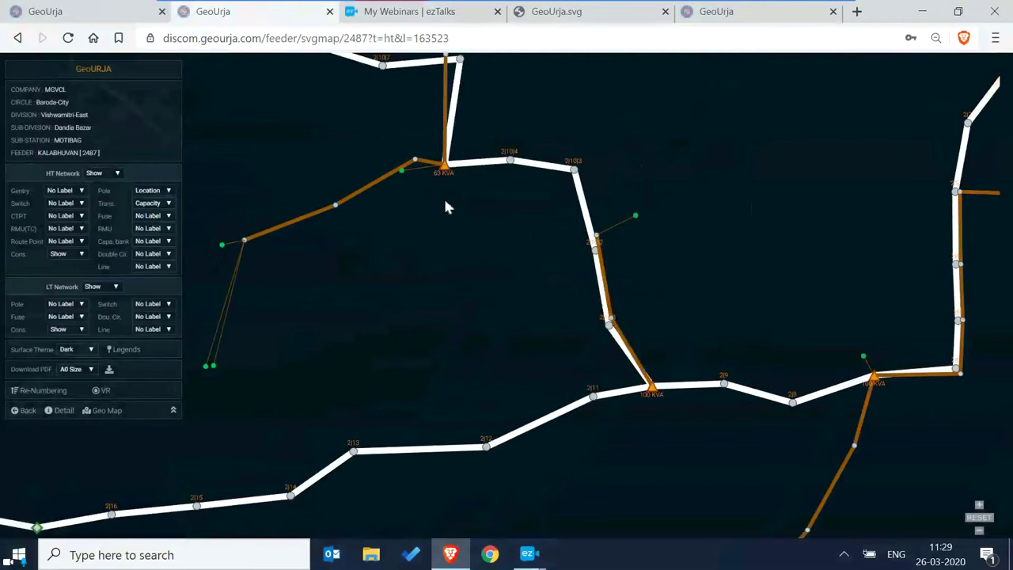
# Open the Re-Numbering panel and its feeder view, then move to the Villages page via Feeders.
pyautogui.click(46, 391)
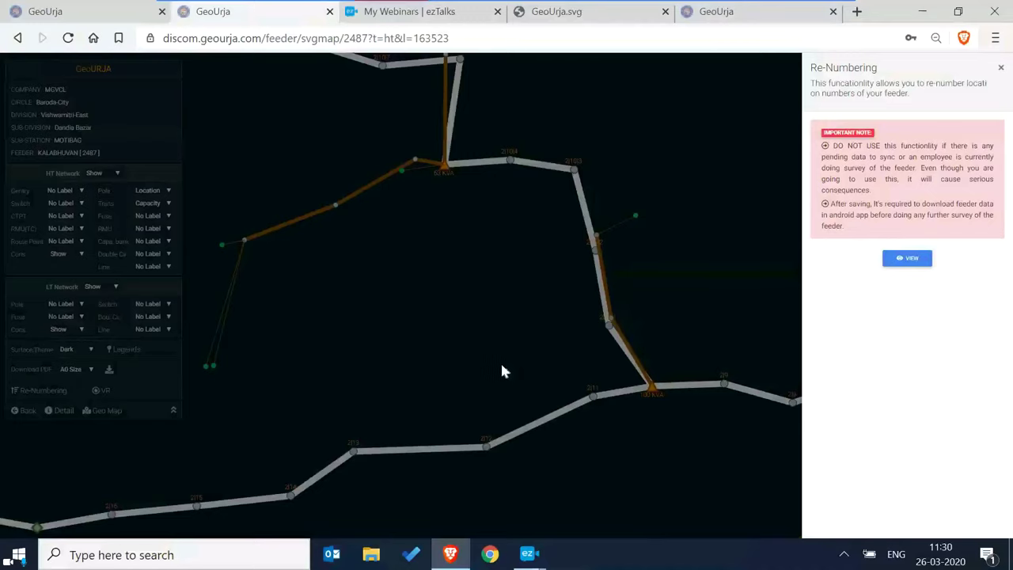
pyautogui.click(36, 391)
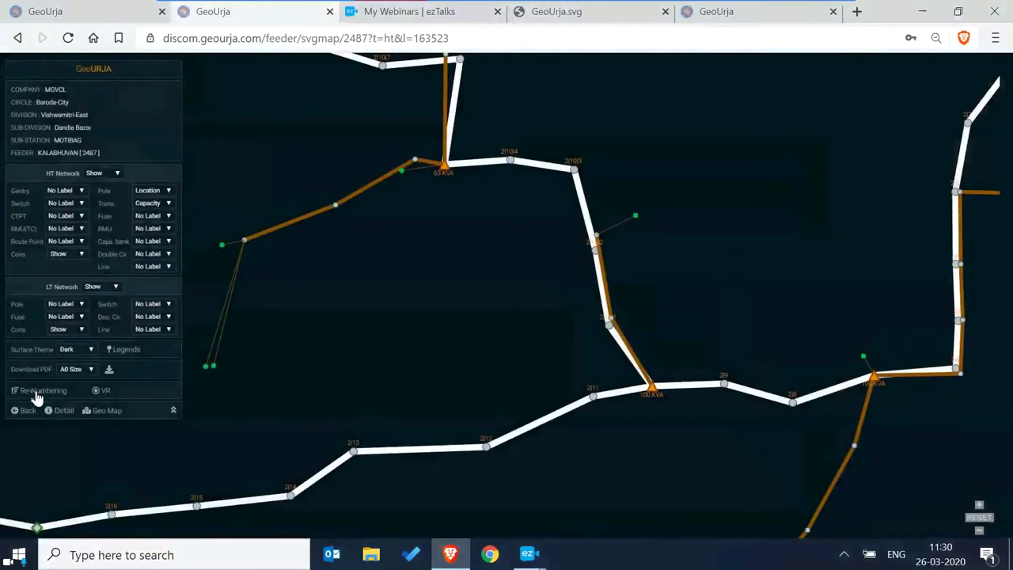
pyautogui.click(36, 391)
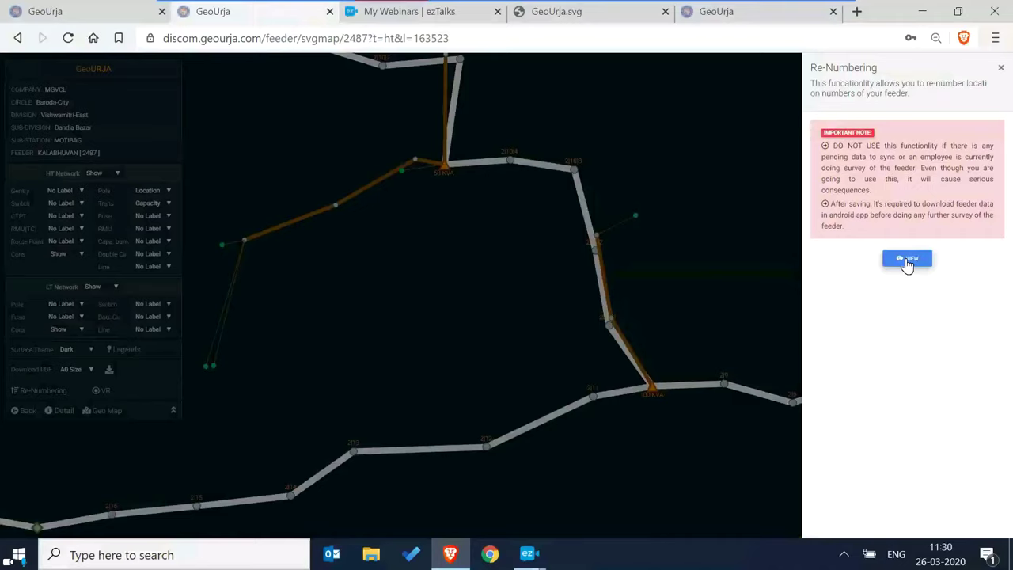
pyautogui.click(907, 261)
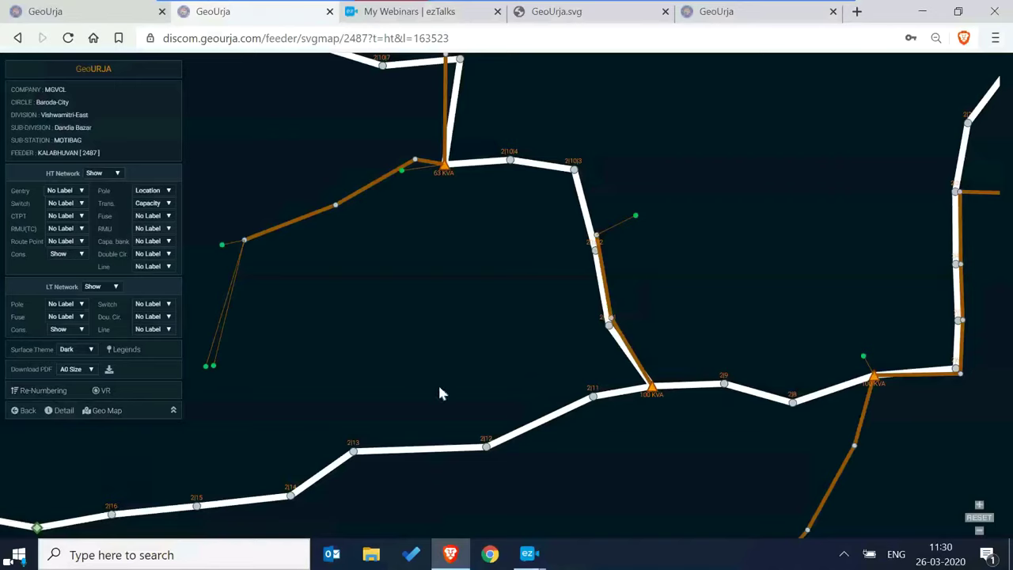
pyautogui.click(26, 411)
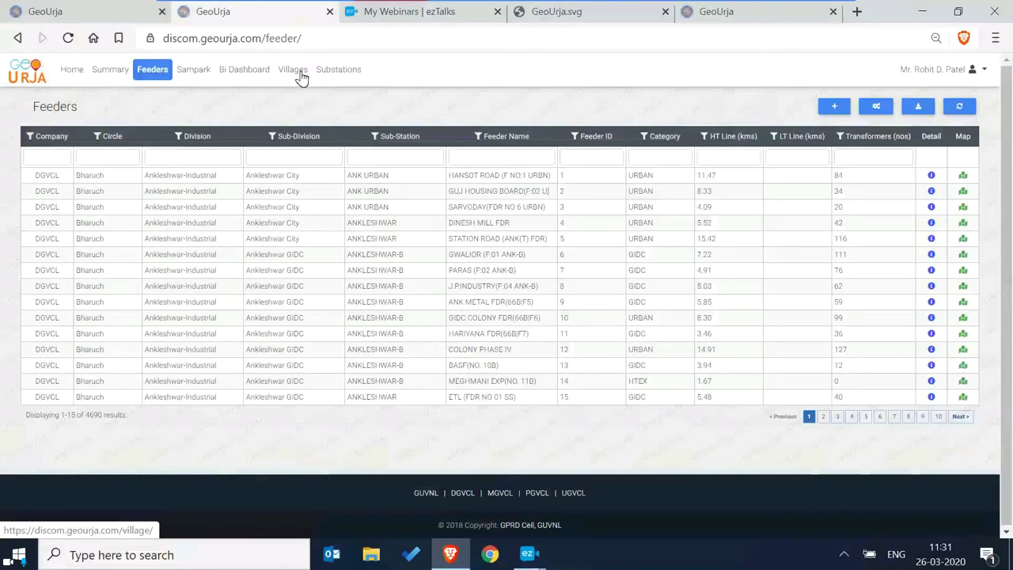
pyautogui.click(295, 72)
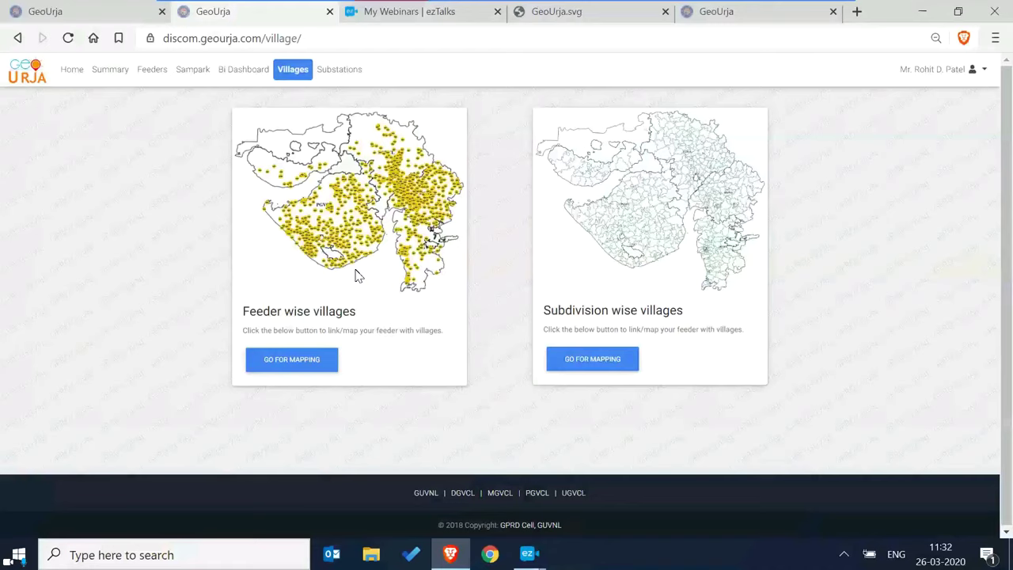
# Open the feeder-wise villages table, leaving the feeder category at ALL.
pyautogui.click(296, 367)
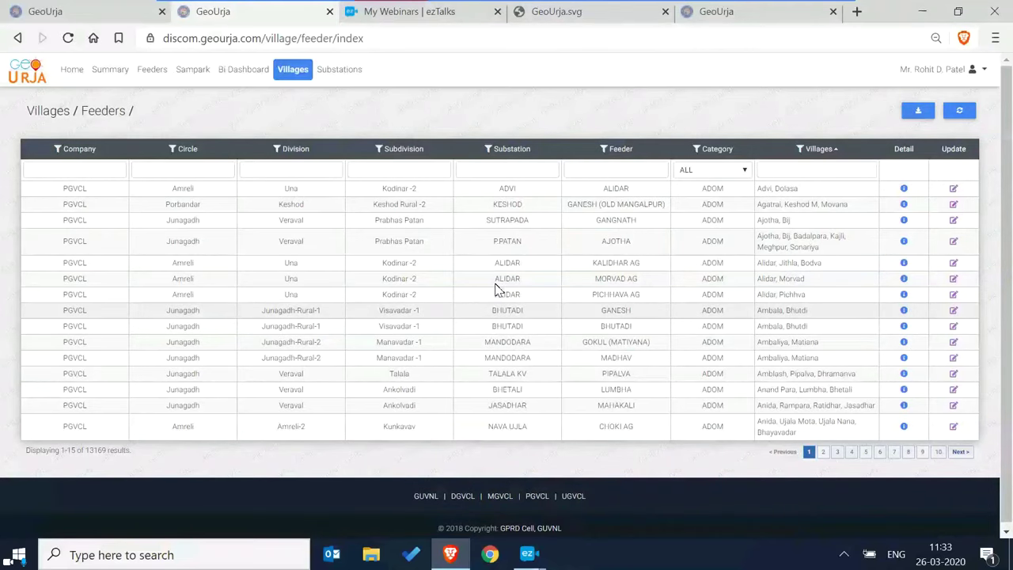
pyautogui.click(723, 171)
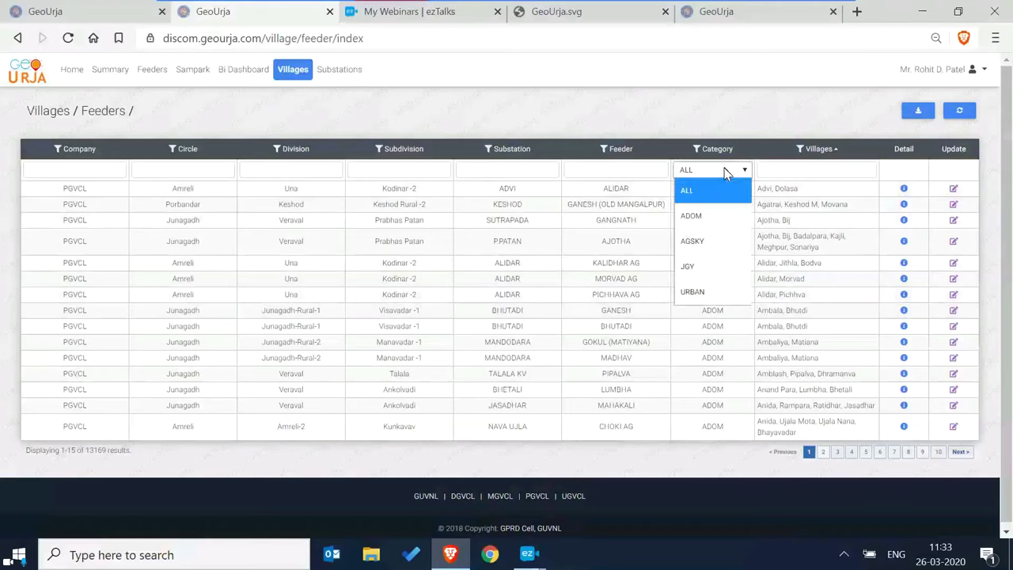
pyautogui.click(489, 173)
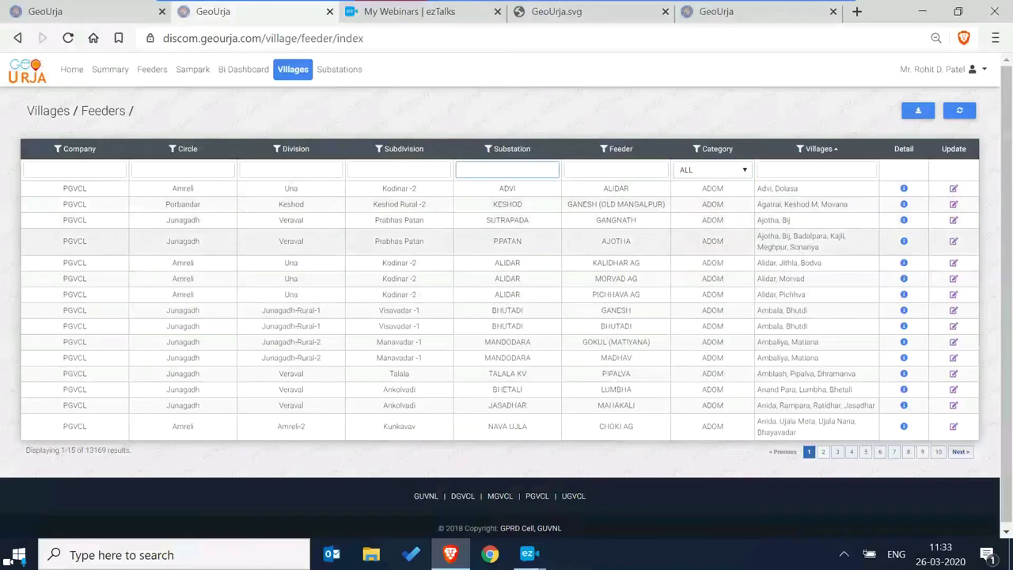
pyautogui.scroll(-1, 690, 306)
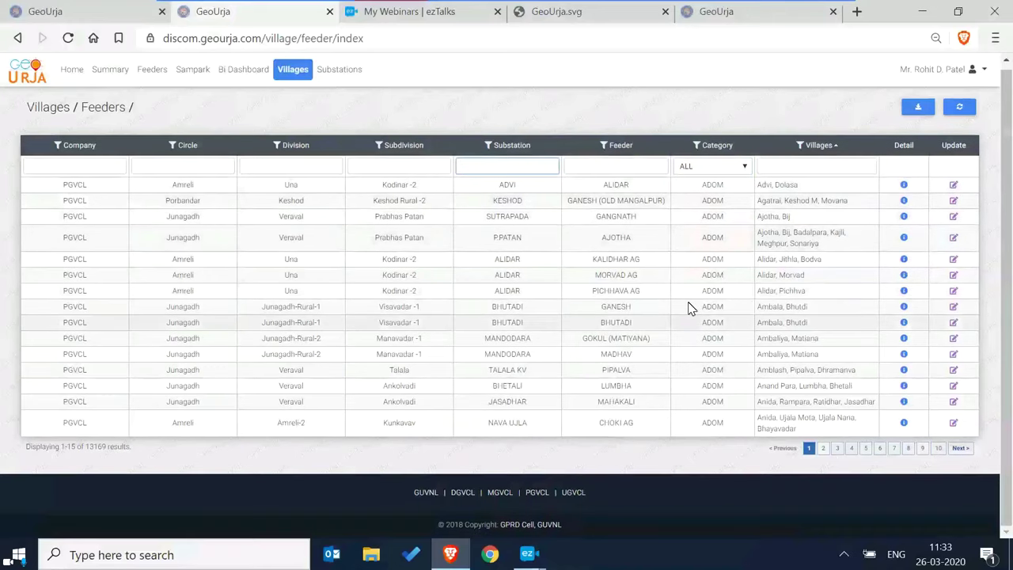
# Page through the table (pages 7, 10, 14), then filter Subdivision by 'dhan'.
pyautogui.click(894, 449)
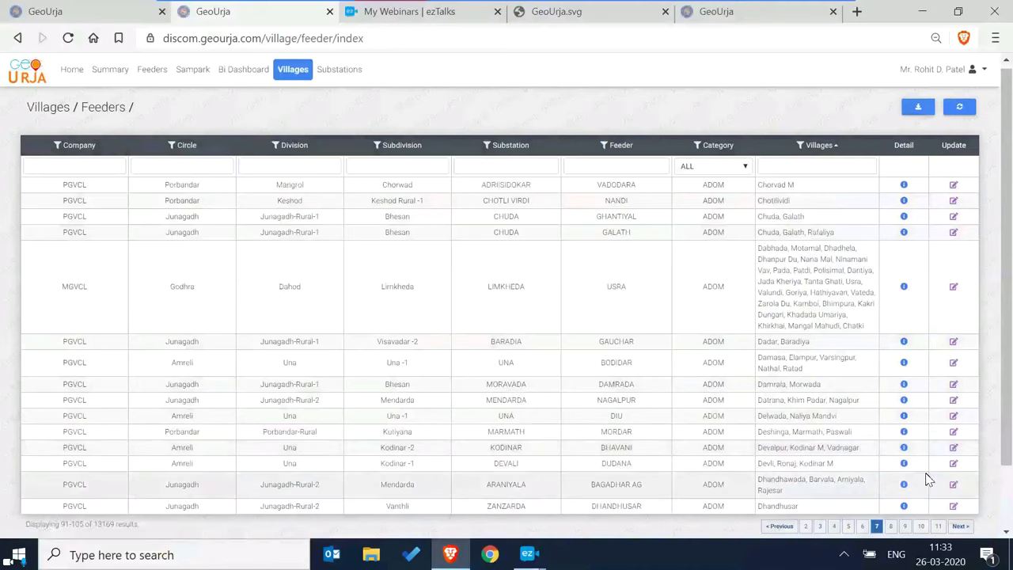
pyautogui.click(921, 525)
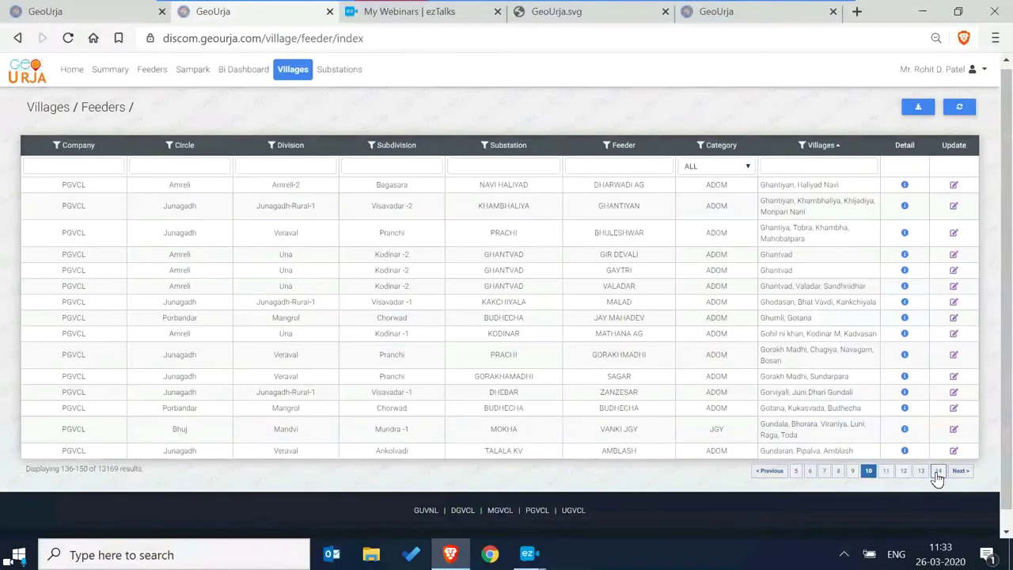
pyautogui.click(937, 472)
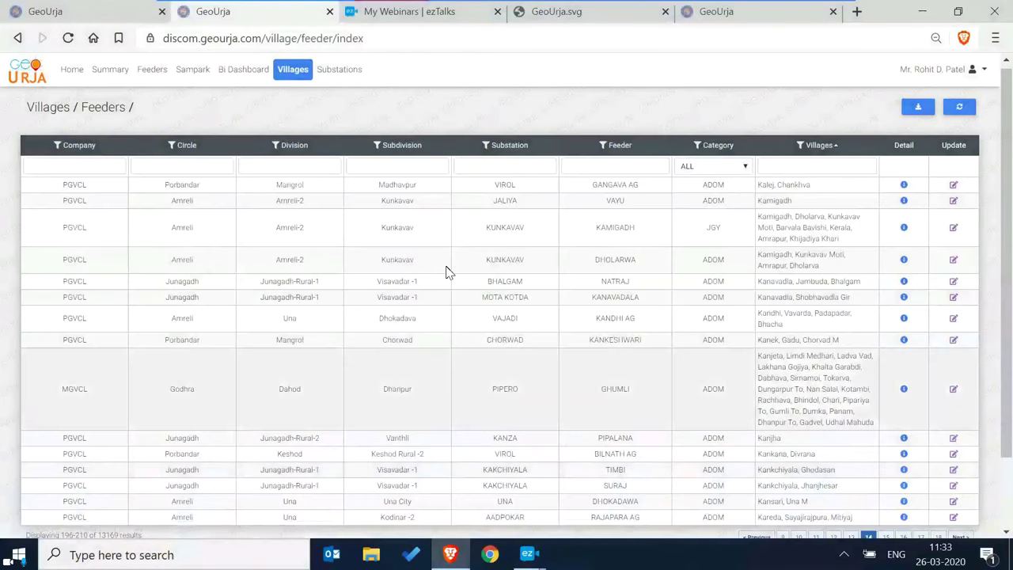
pyautogui.click(362, 163)
pyautogui.write('dhan')
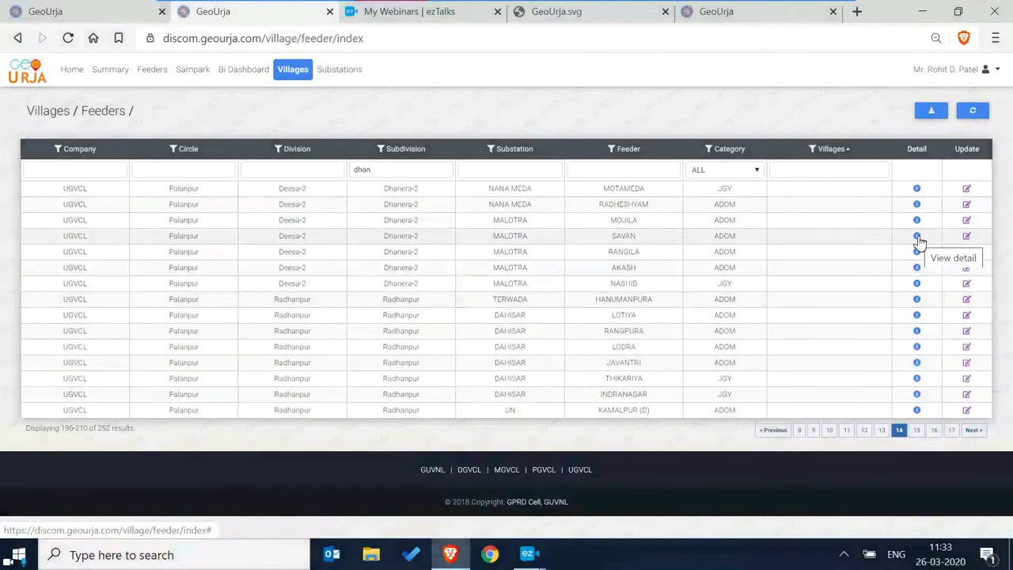
# Add village Bhatvadar (Amreli district, Lathi taluka) to the SAVAN feeder.
pyautogui.click(965, 239)
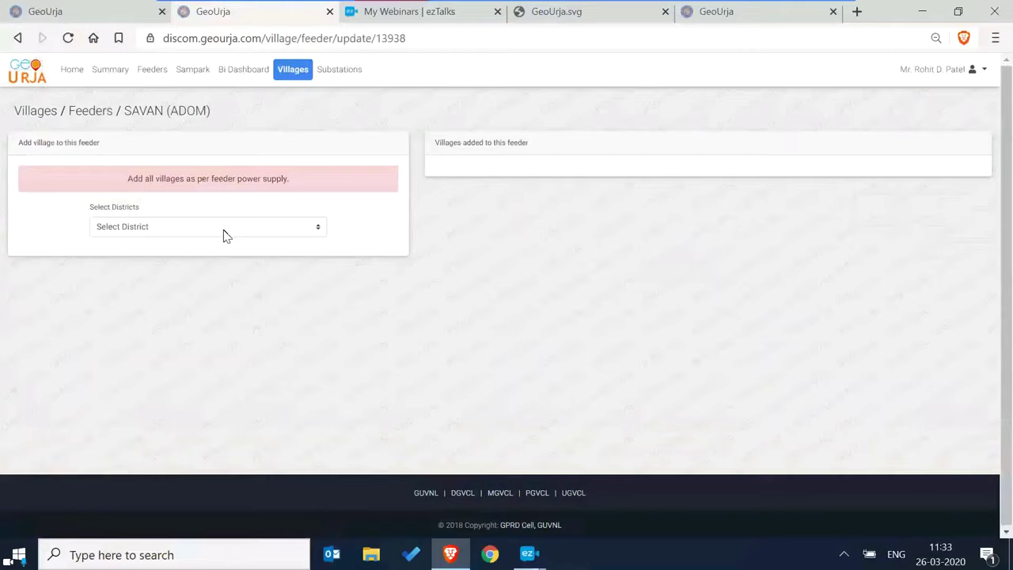
pyautogui.click(222, 231)
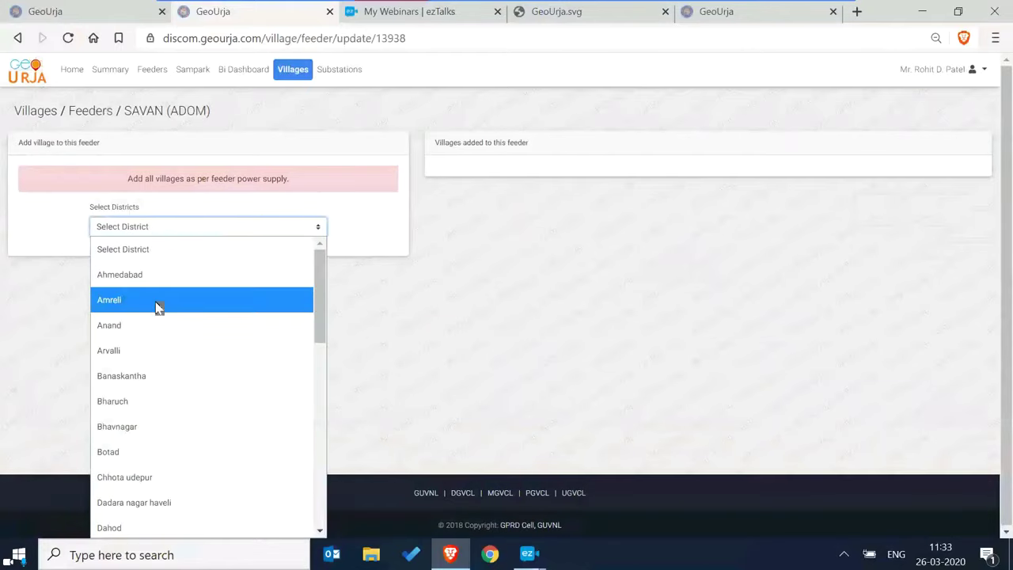
pyautogui.click(156, 304)
pyautogui.click(188, 272)
pyautogui.click(174, 208)
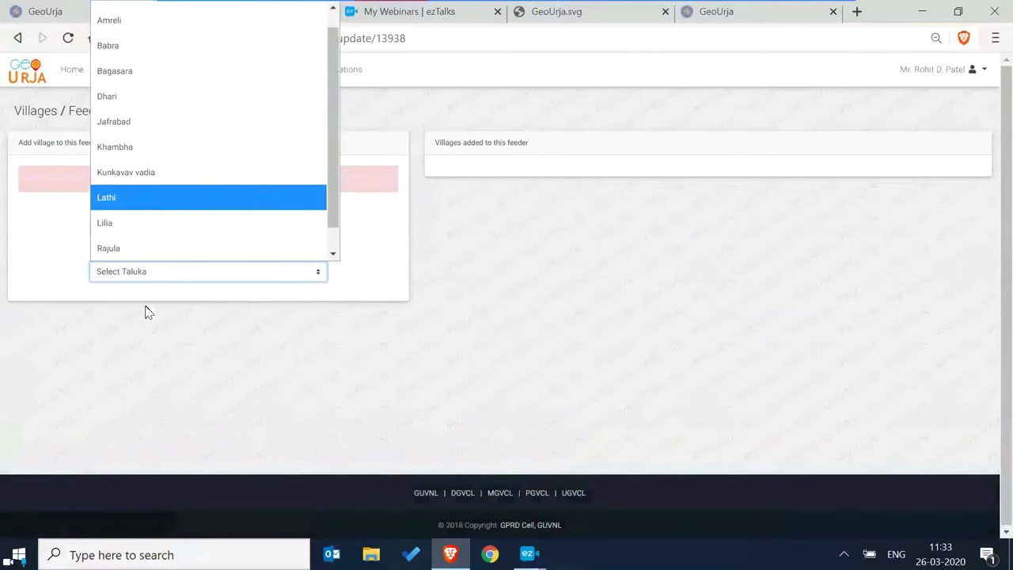
pyautogui.click(151, 321)
pyautogui.scroll(-1, 181, 203)
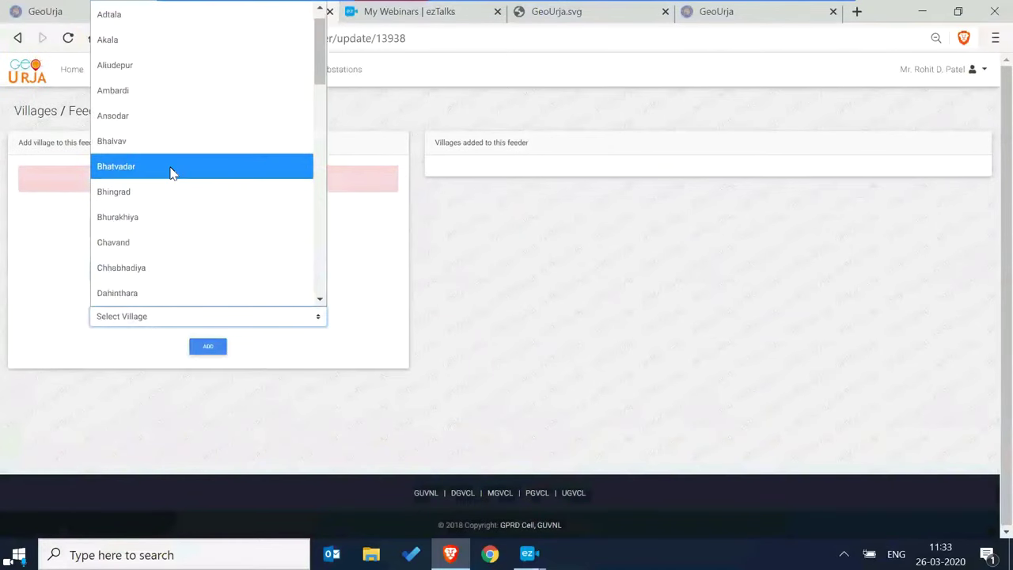
pyautogui.click(172, 171)
pyautogui.click(210, 351)
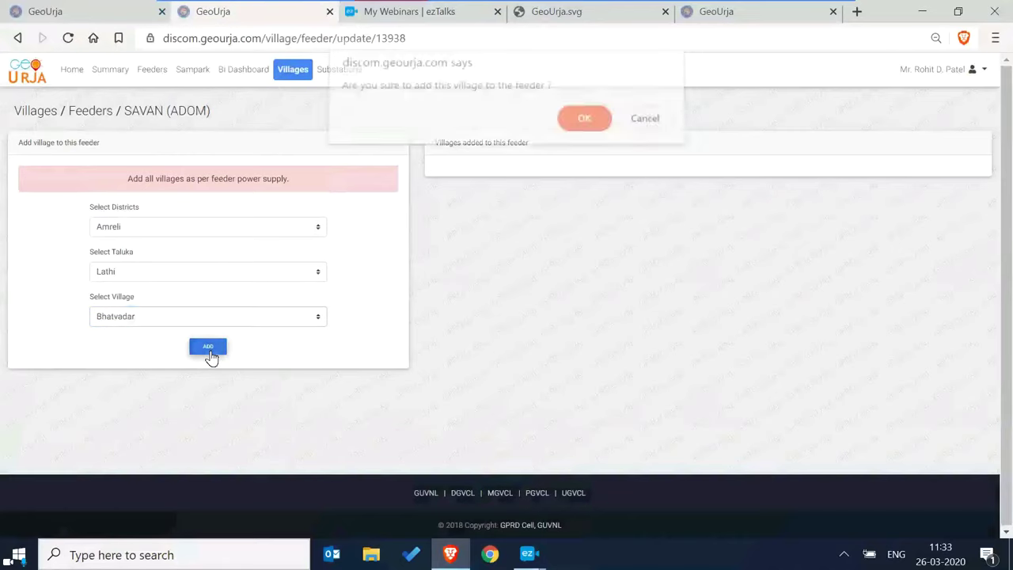
pyautogui.click(584, 129)
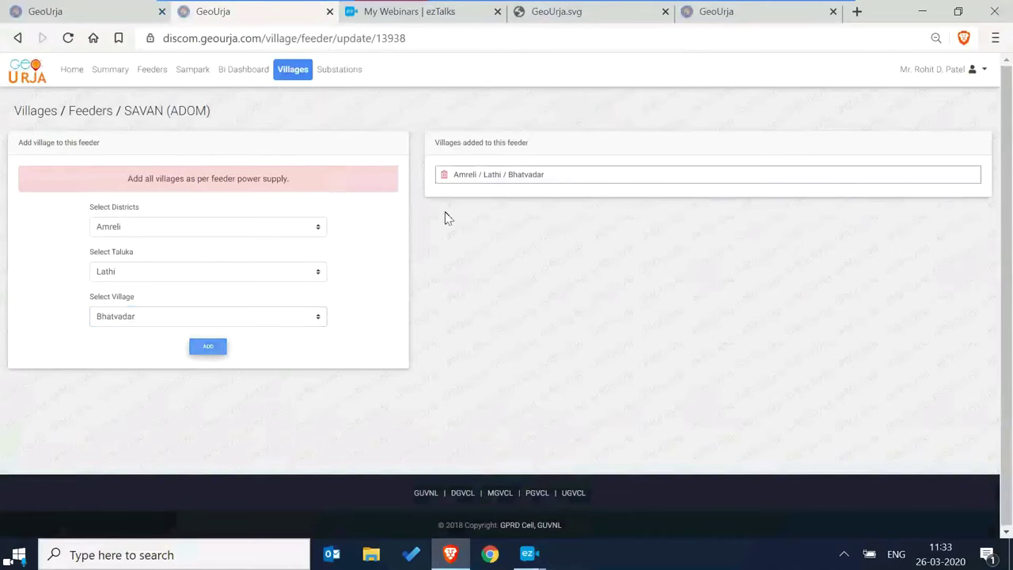
# Add Chavand to the SAVAN feeder, then delete it again.
pyautogui.click(163, 316)
pyautogui.click(150, 266)
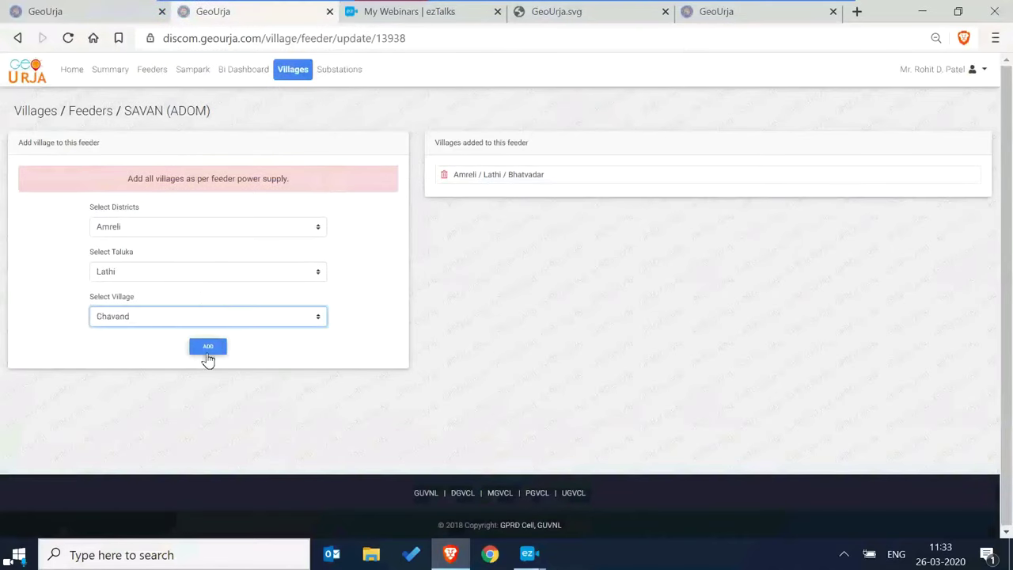
pyautogui.click(207, 348)
pyautogui.click(586, 133)
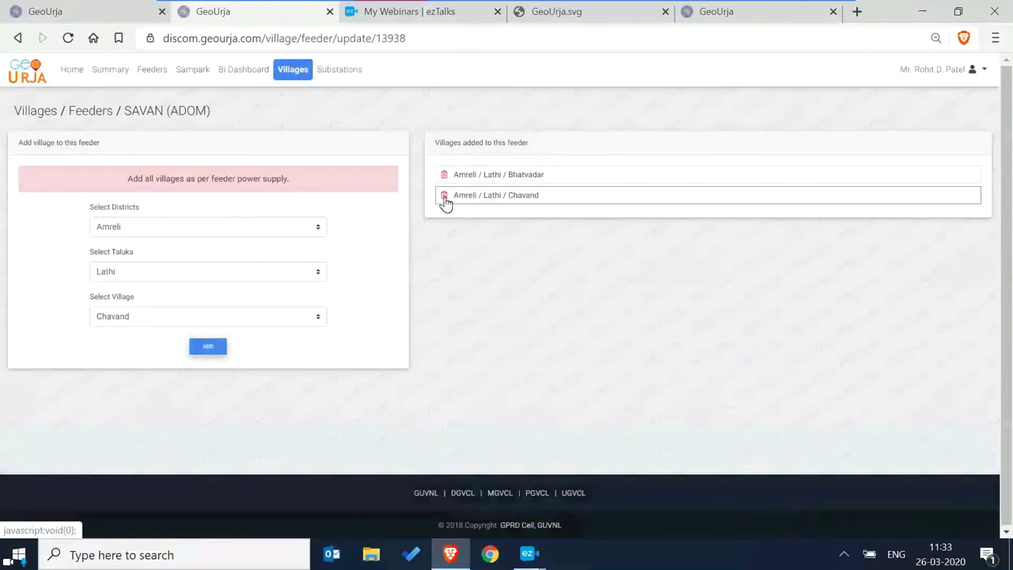
pyautogui.click(444, 195)
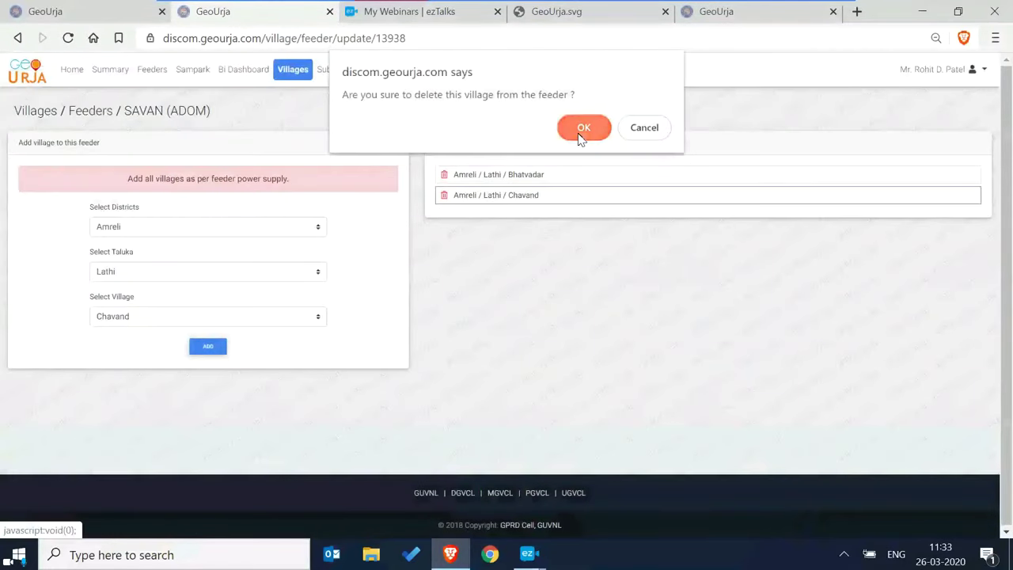
pyautogui.click(584, 133)
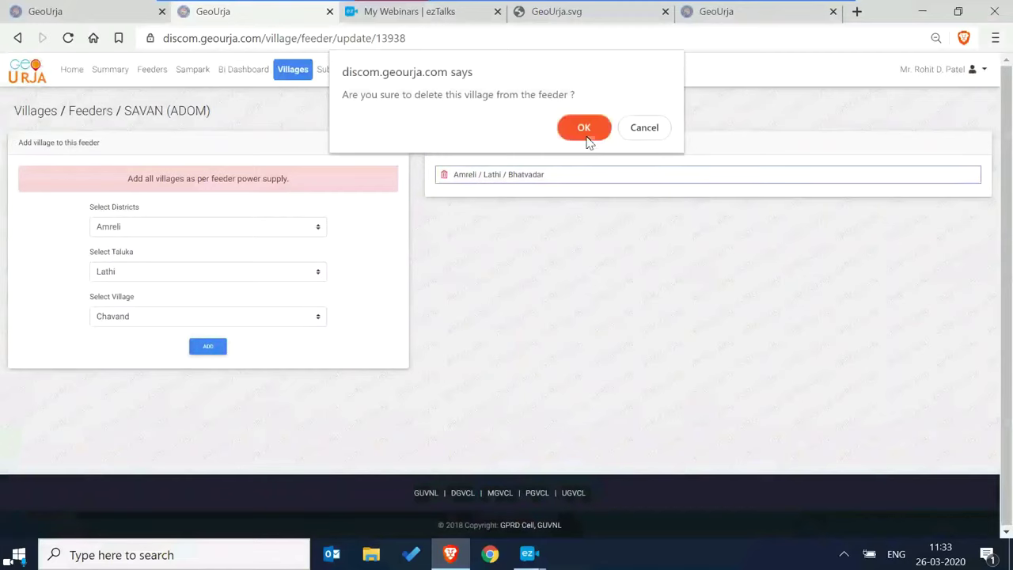
# Remove Bhatvadar from SAVAN and return to the full feeder-wise village list.
pyautogui.click(586, 135)
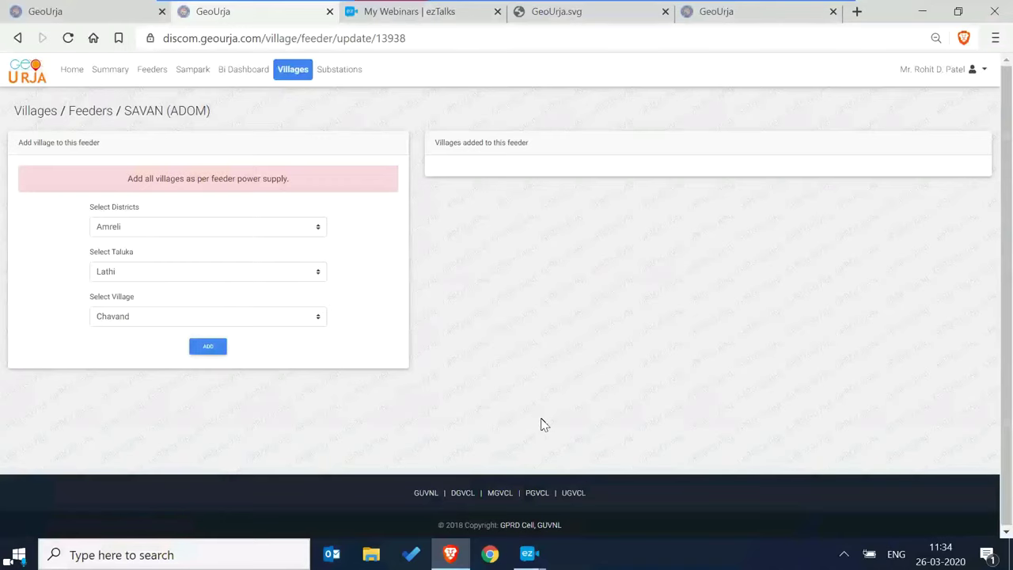
pyautogui.click(97, 114)
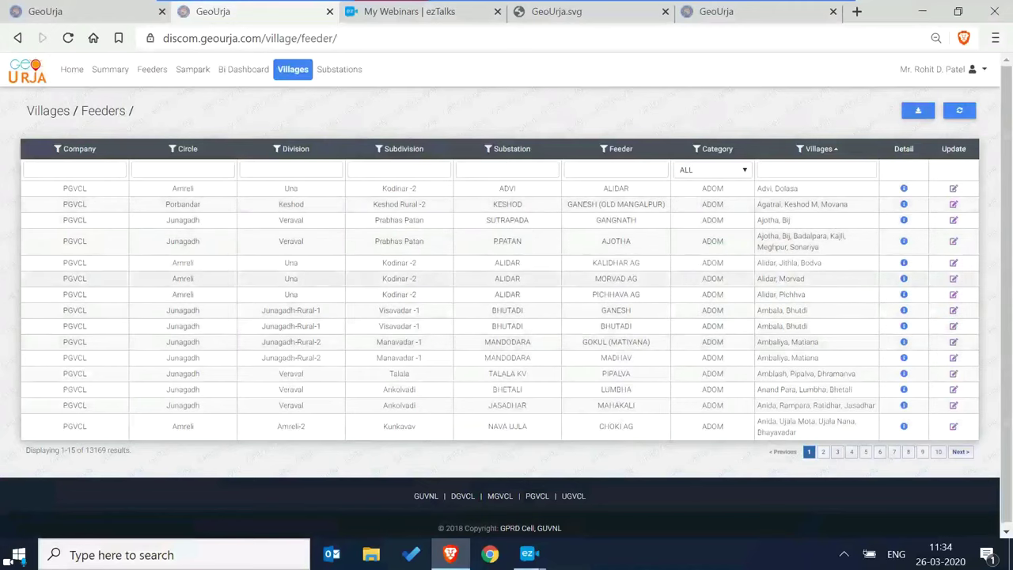
# Try filtering by substation ALIDAR, then clear the substation filter.
pyautogui.doubleClick(507, 262)
pyautogui.hotkey('ctrl', 'c')
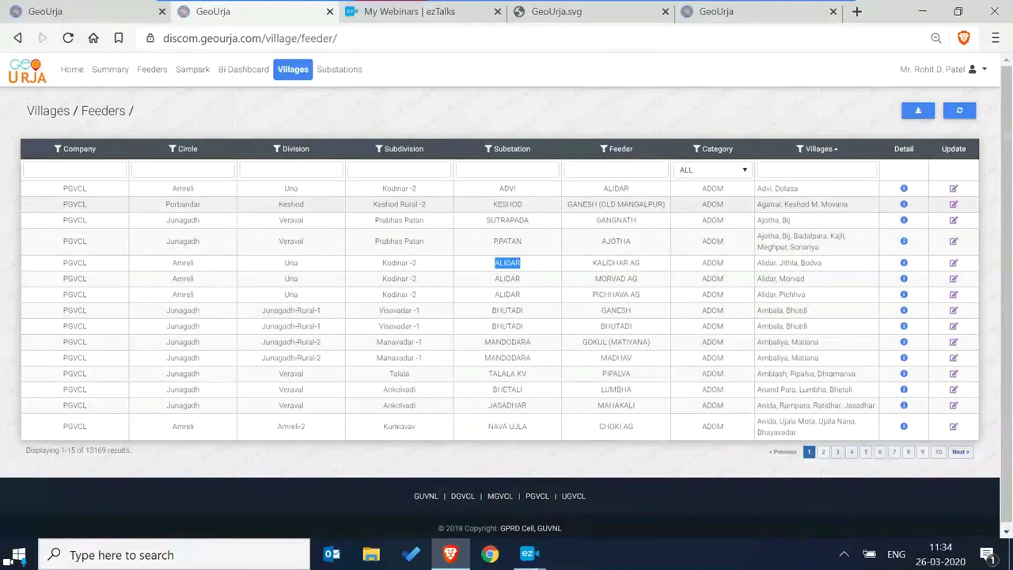
pyautogui.click(507, 170)
pyautogui.hotkey('ctrl', 'v')
pyautogui.hotkey('ctrl', 'a')
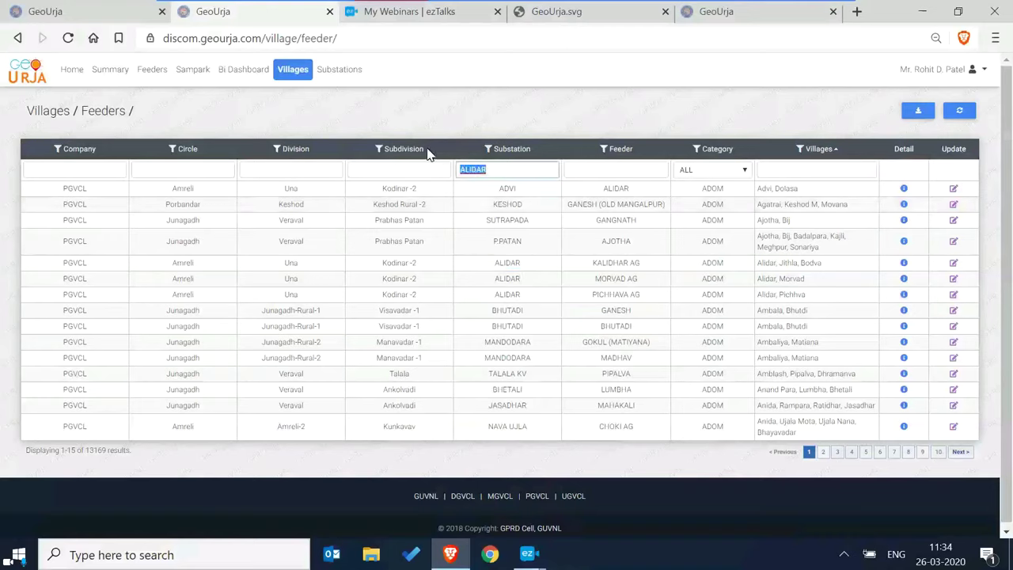
pyautogui.press('BackSpace')
# Filter the feeder table by subdivision 'Kodinar -2'.
pyautogui.click(419, 169)
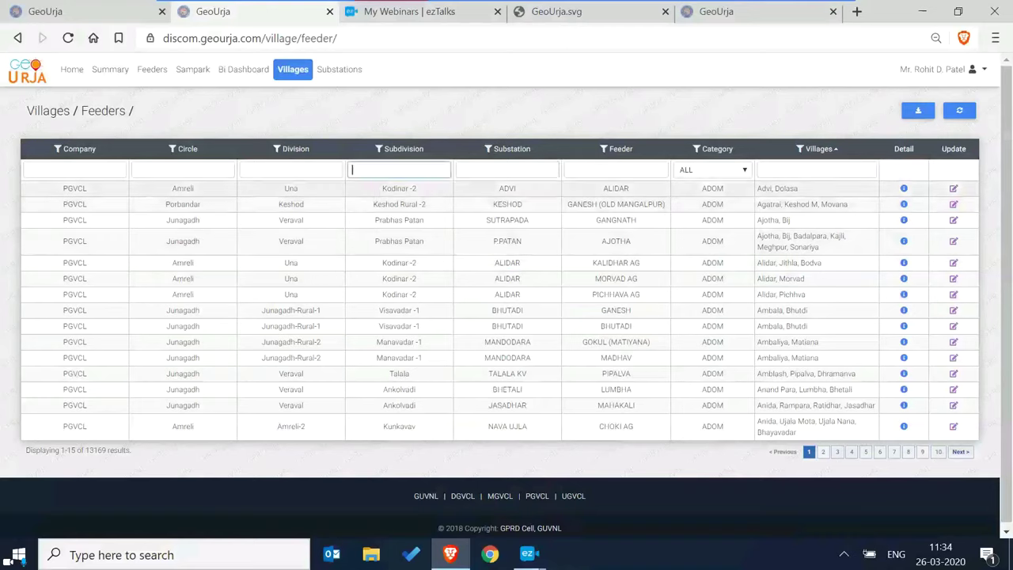
pyautogui.moveTo(382, 193); pyautogui.dragTo(437, 192)
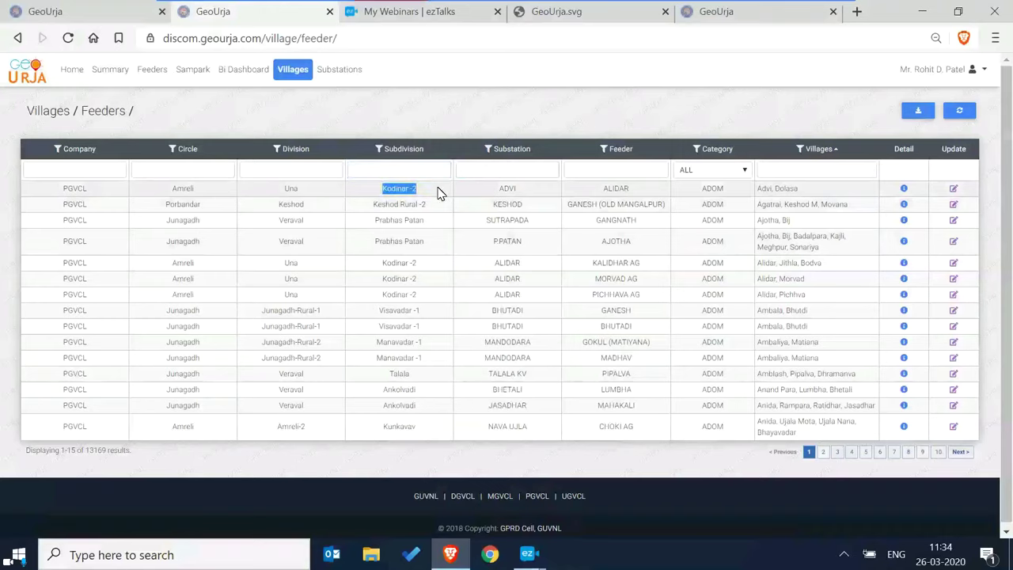
pyautogui.hotkey('ctrl', 'c')
pyautogui.hotkey('ctrl', 'v')
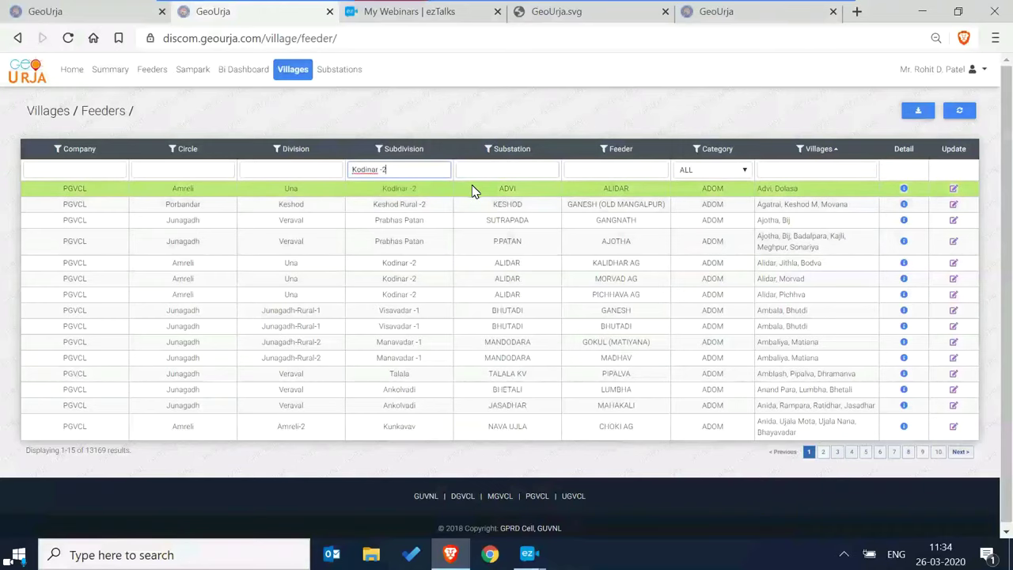
pyautogui.press('Tab')
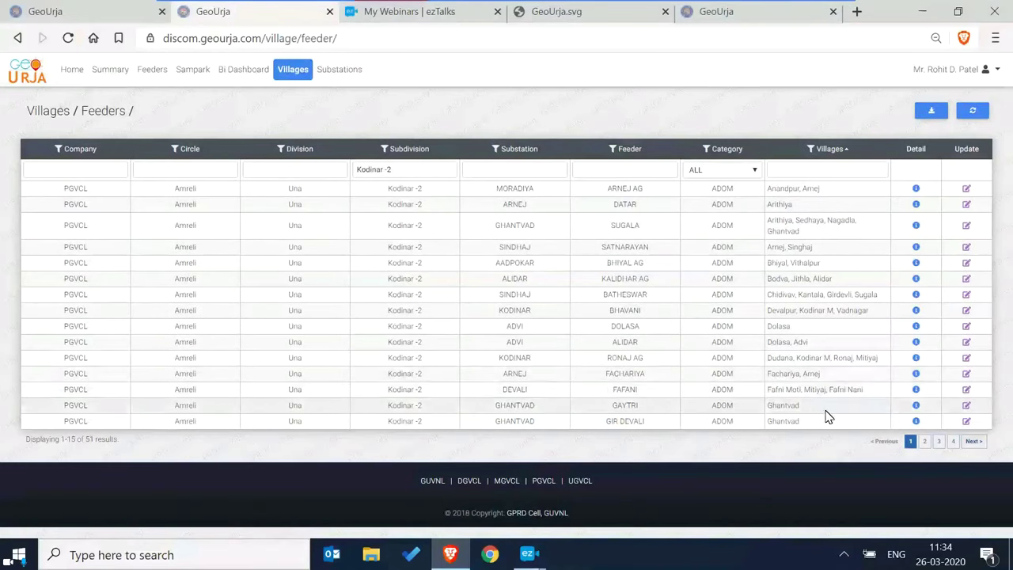
# Check the BATHESWAR feeder's details, then download feeder_villages.csv and open it in Excel.
pyautogui.click(916, 295)
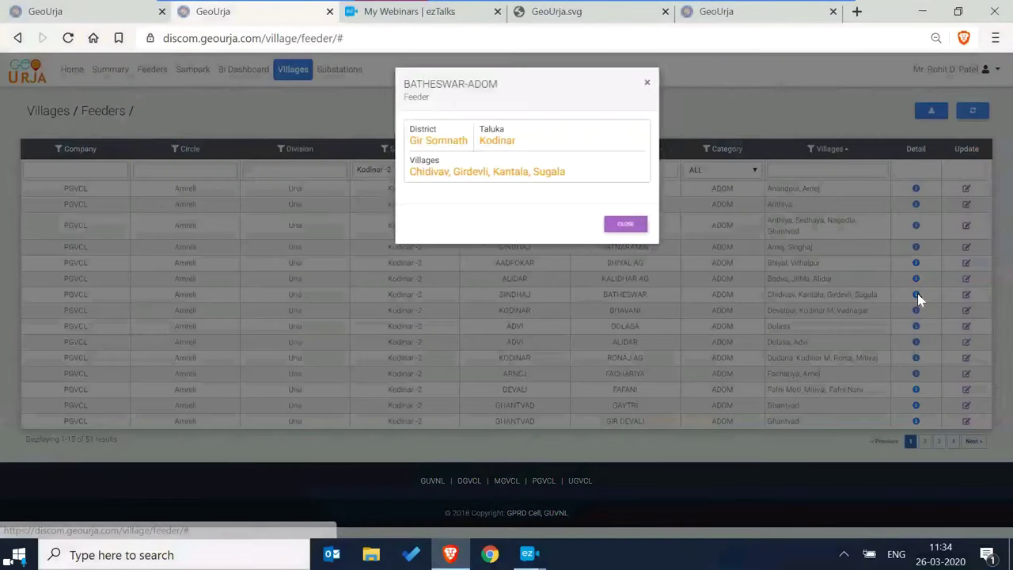
pyautogui.click(613, 227)
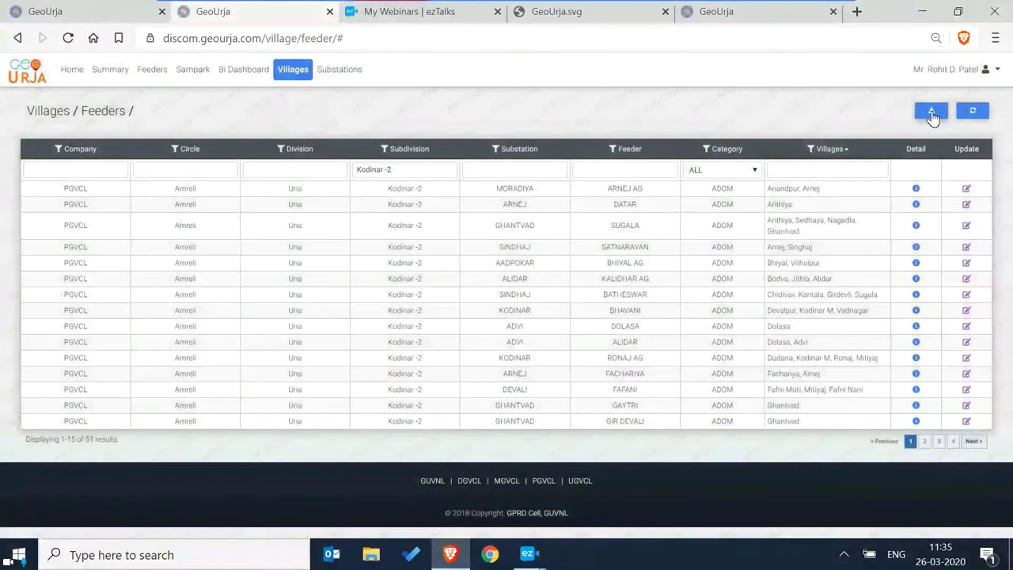
pyautogui.click(932, 115)
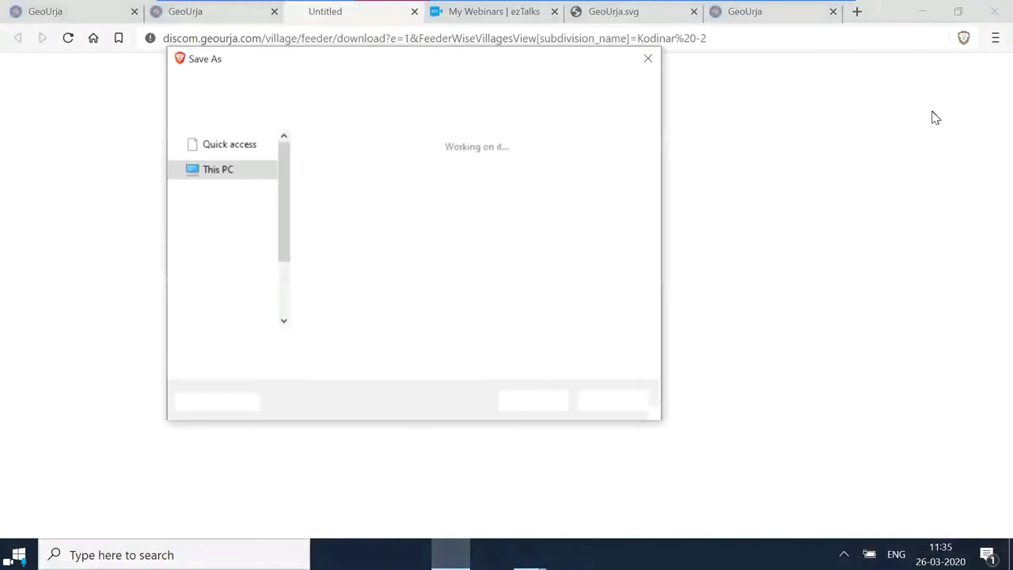
pyautogui.click(532, 399)
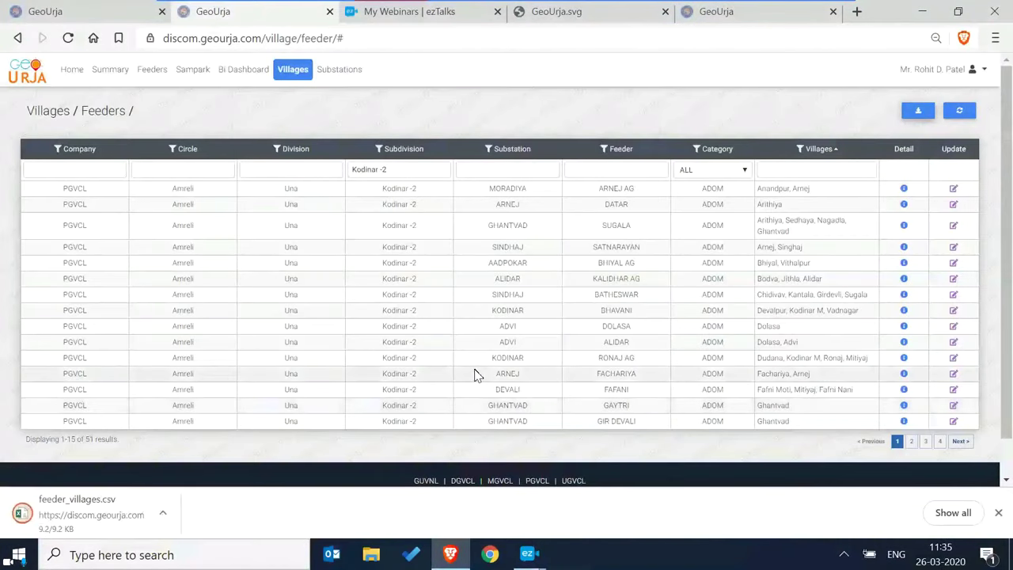
pyautogui.click(77, 522)
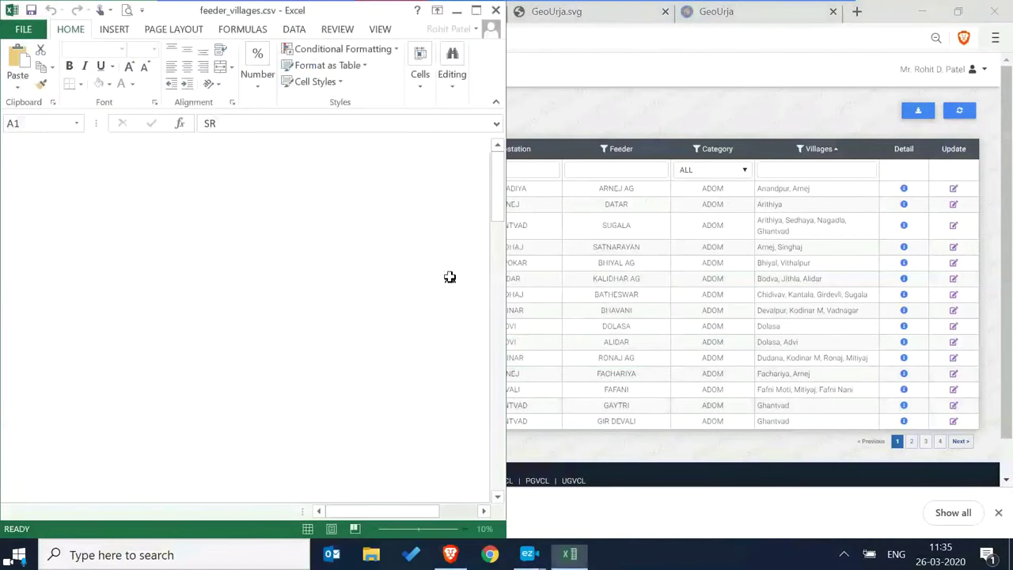
# Maximize Excel and inspect row 4's Village, Feeder-Category and Subdivision values.
pyautogui.click(476, 11)
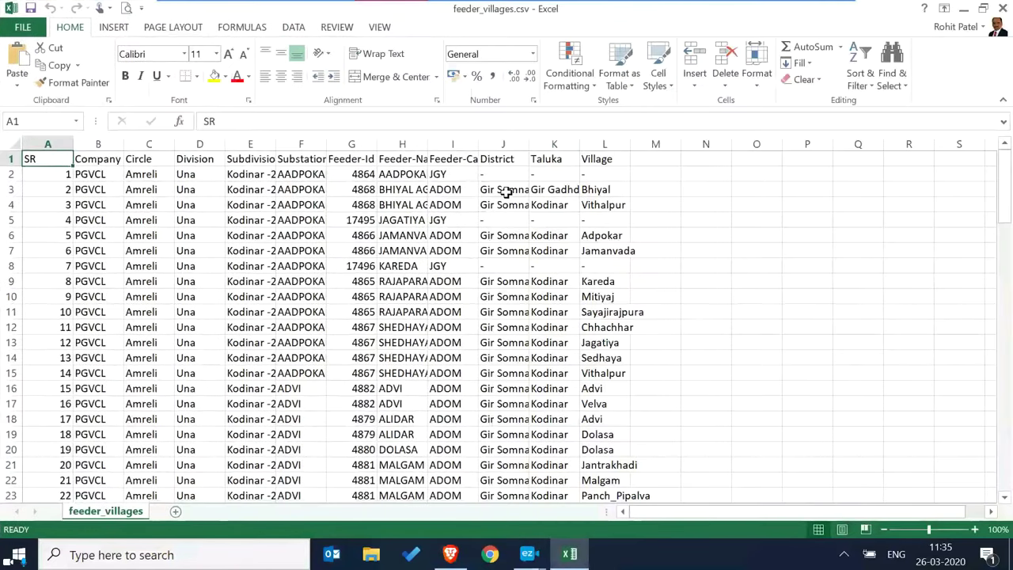
pyautogui.click(606, 205)
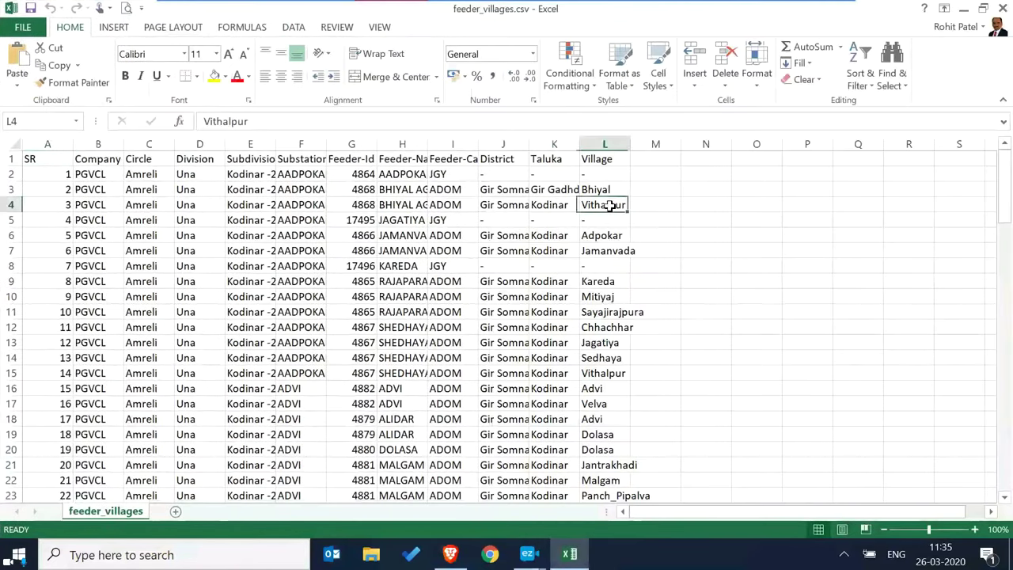
pyautogui.click(431, 206)
pyautogui.click(255, 204)
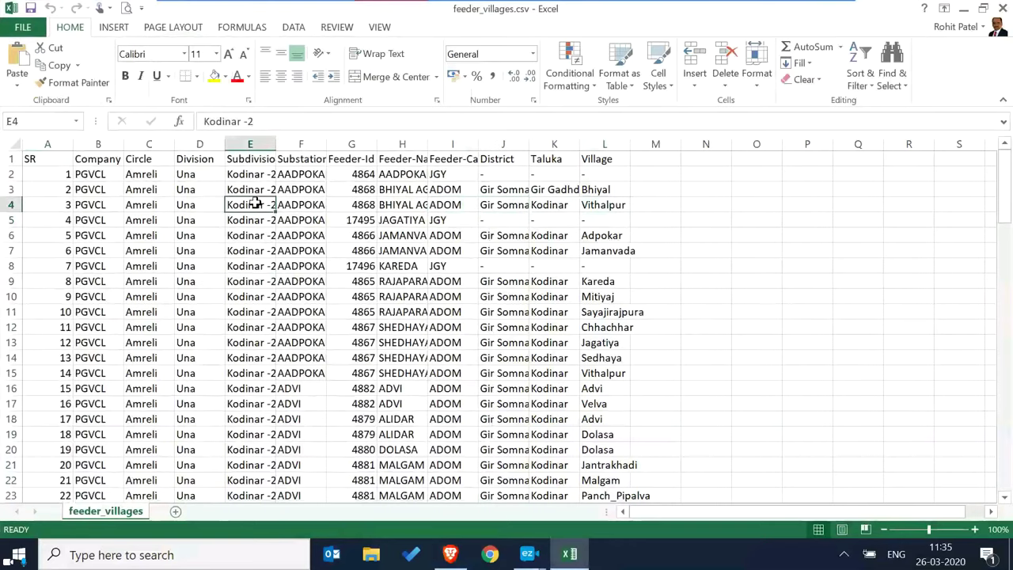
# Auto-fit every column of the worksheet to its contents.
pyautogui.click(16, 144)
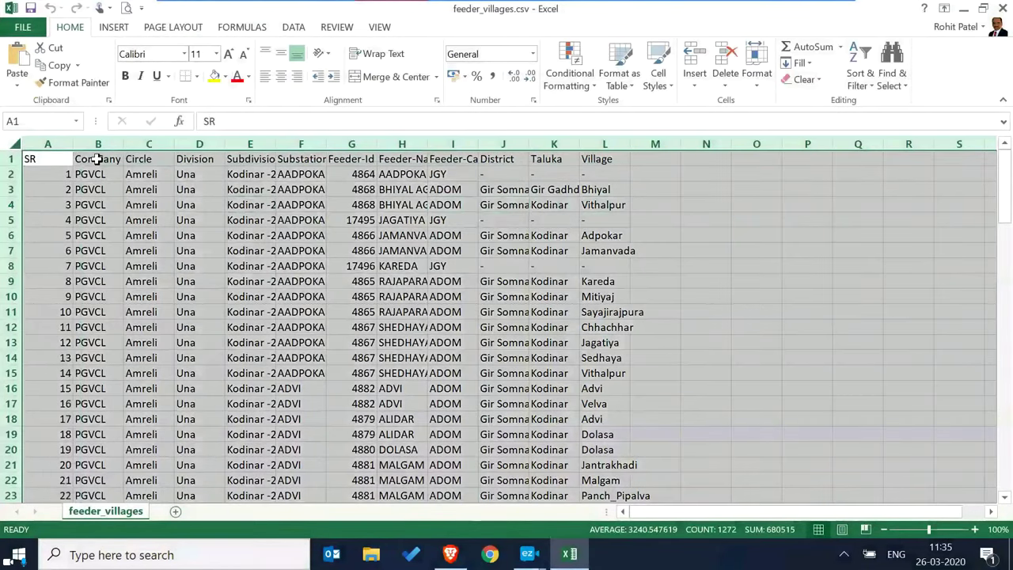
pyautogui.hotkey('alt', 'h')
pyautogui.press('o')
pyautogui.press('i')
pyautogui.click(513, 250)
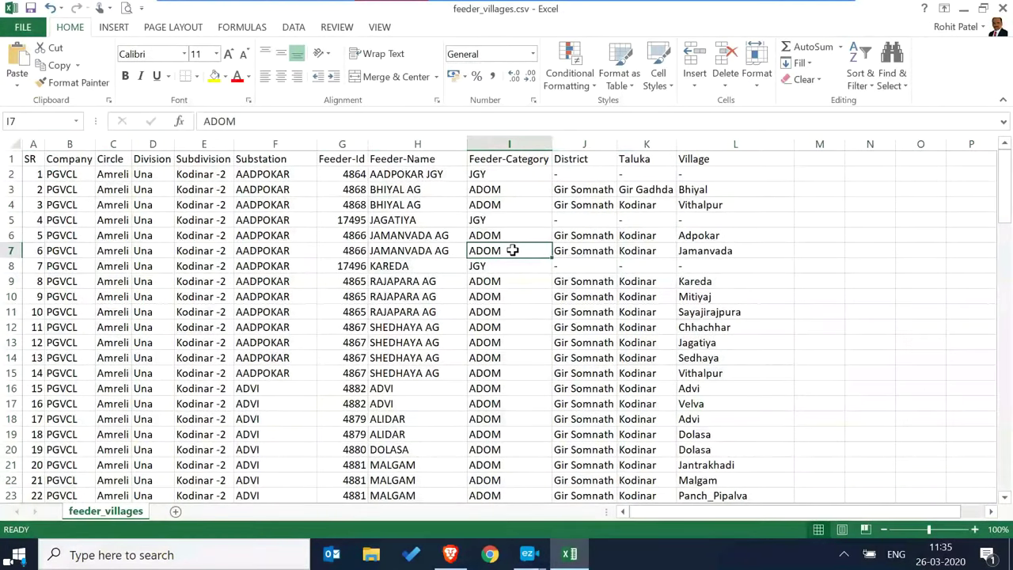
# Scroll through the rows, then close feeder_villages.csv without saving.
pyautogui.scroll(-7, 513, 250)
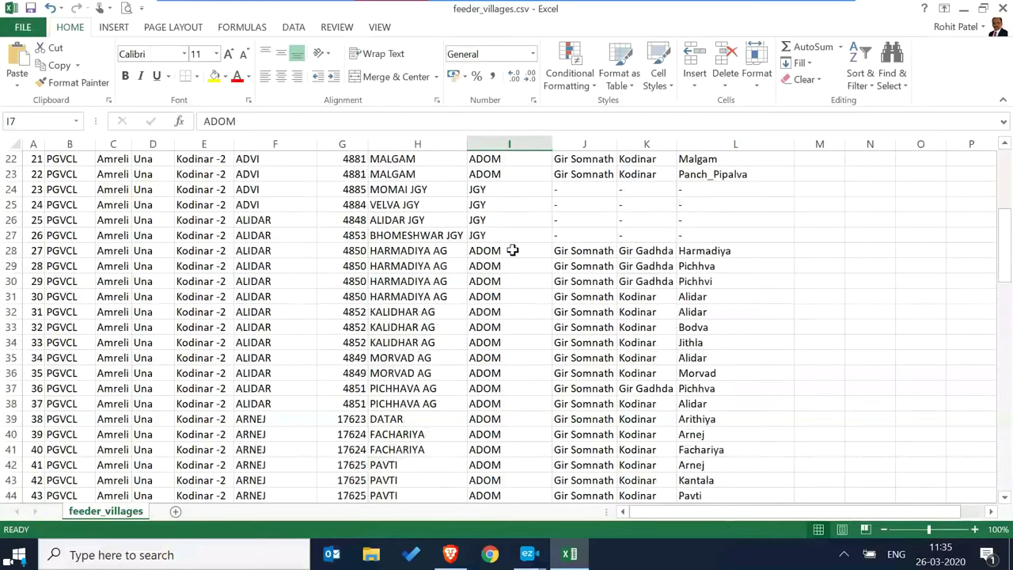
pyautogui.scroll(-2, 513, 250)
pyautogui.scroll(-6, 513, 250)
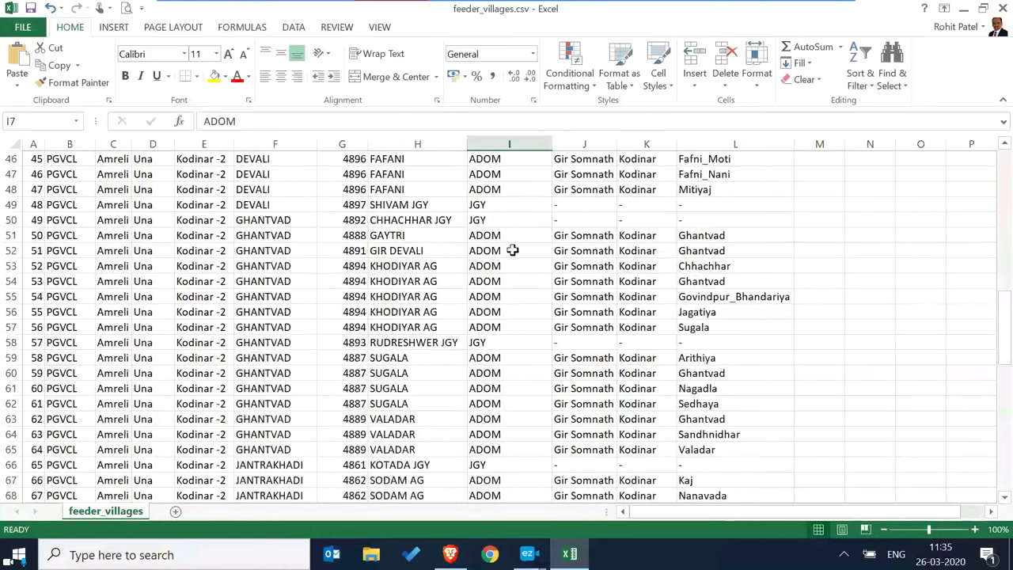
pyautogui.scroll(-6, 513, 250)
pyautogui.scroll(-12, 513, 251)
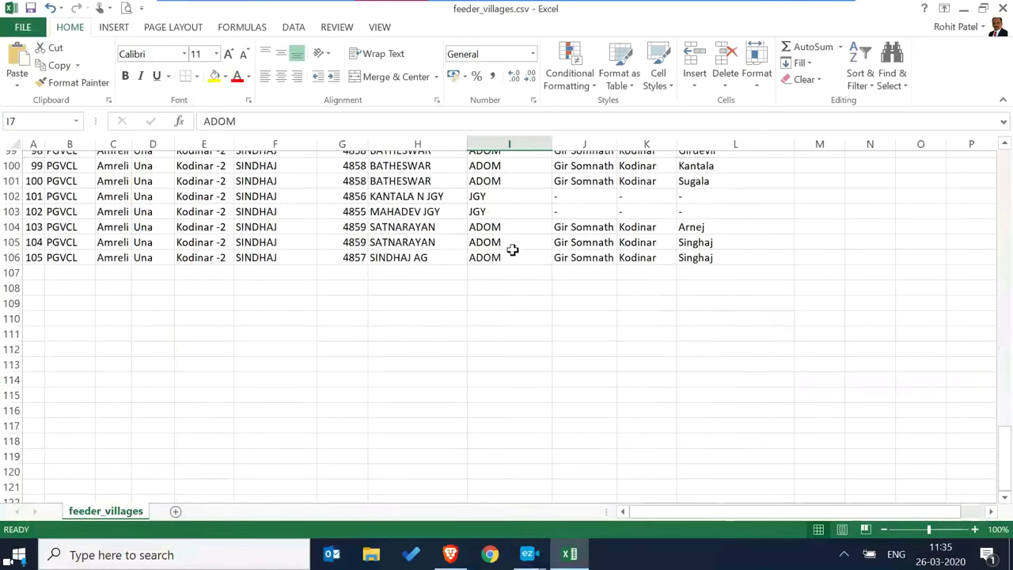
pyautogui.scroll(8, 512, 250)
pyautogui.scroll(8, 513, 250)
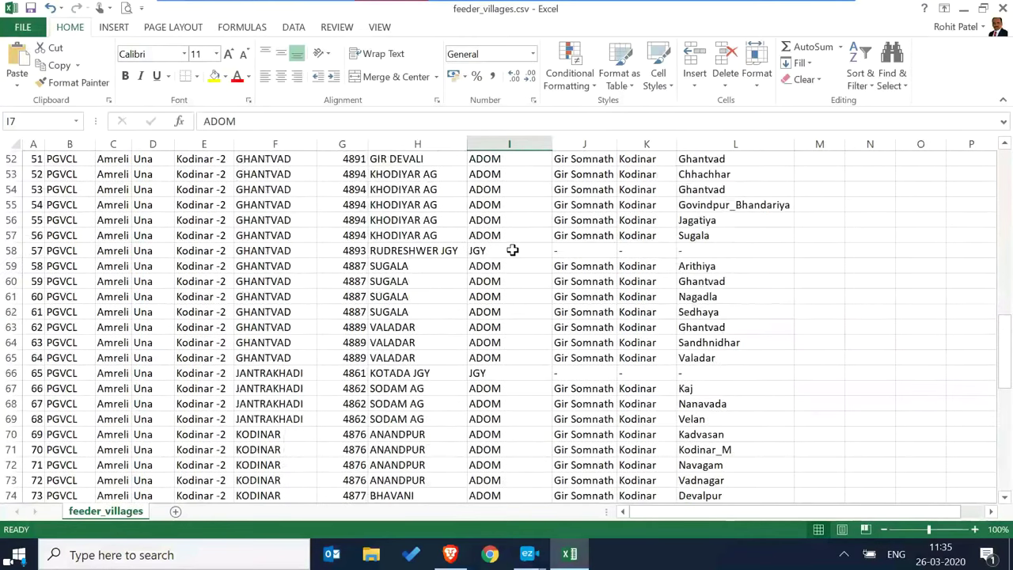
pyautogui.scroll(17, 513, 250)
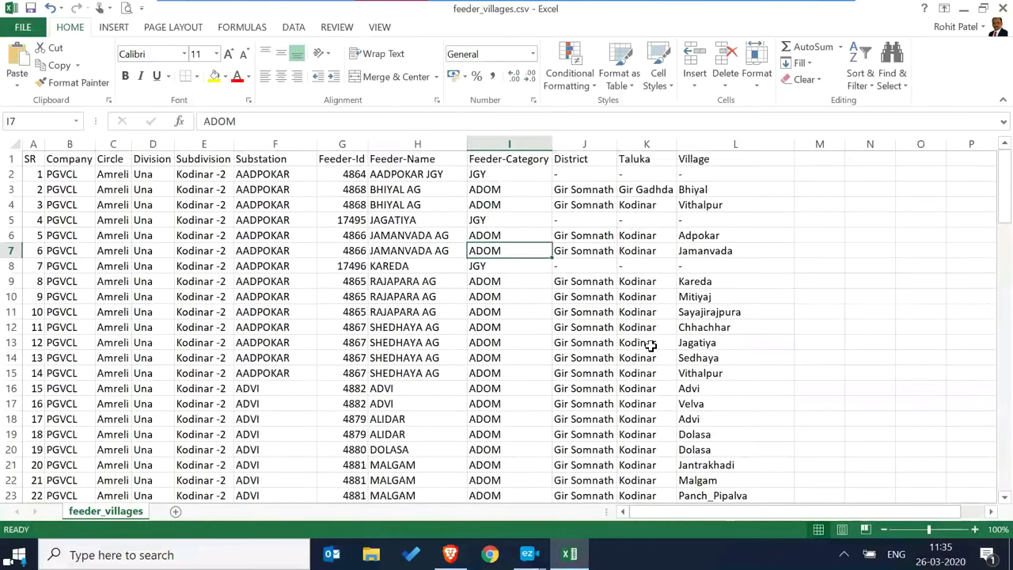
pyautogui.click(1007, 6)
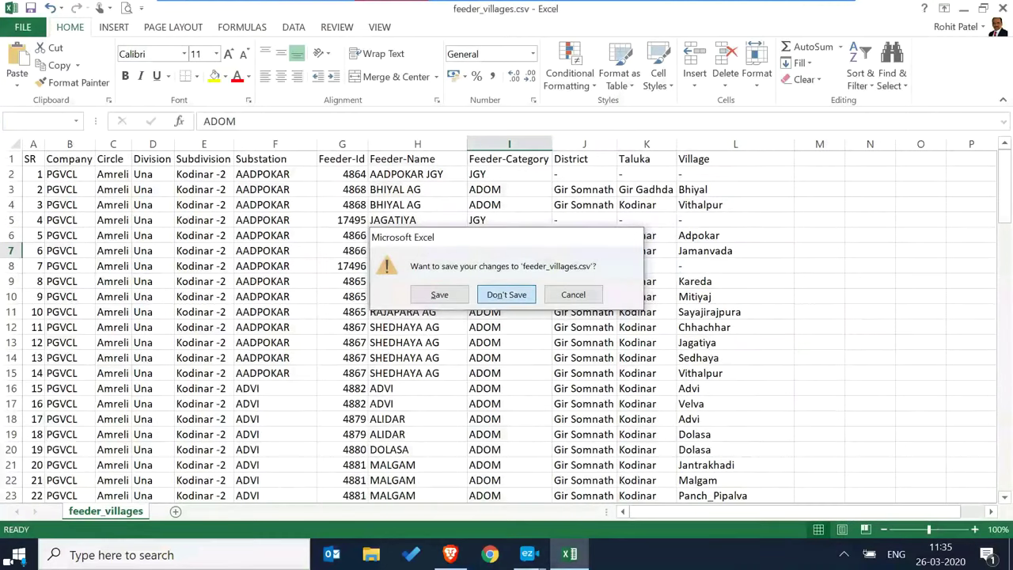
pyautogui.click(533, 295)
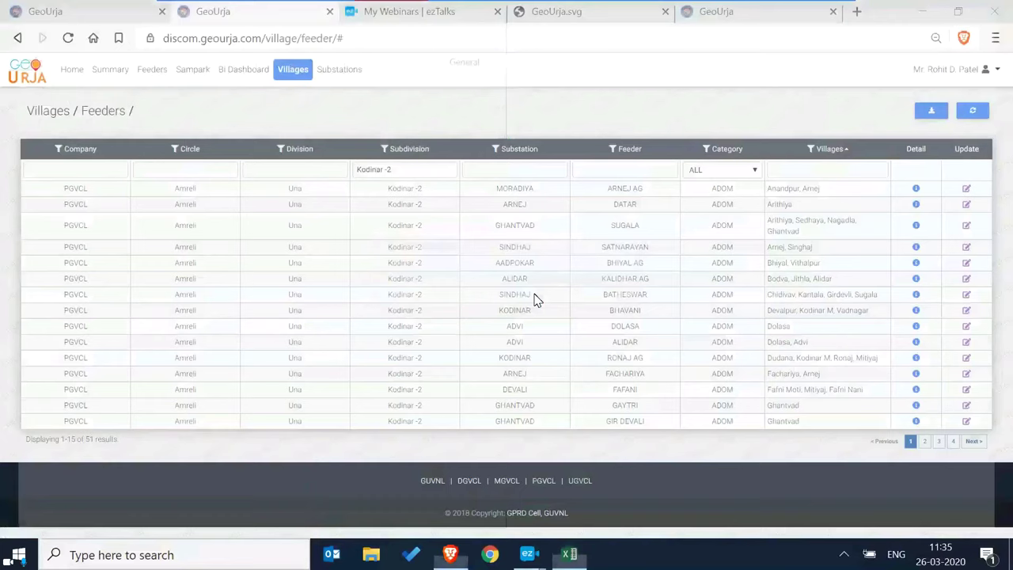
# Open subdivision-wise mapping and the Vyara sub-division's update form.
pyautogui.click(49, 115)
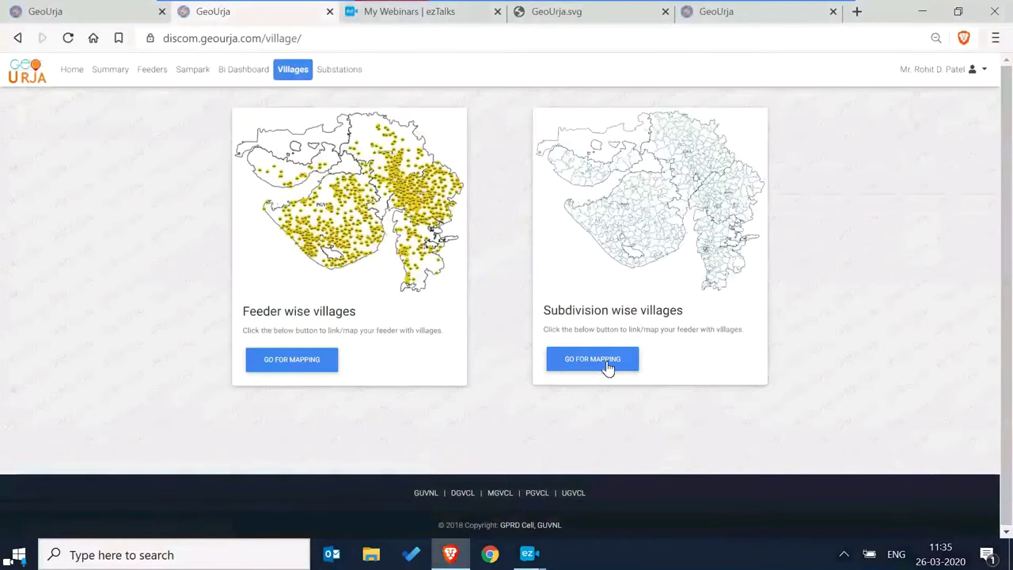
pyautogui.click(608, 368)
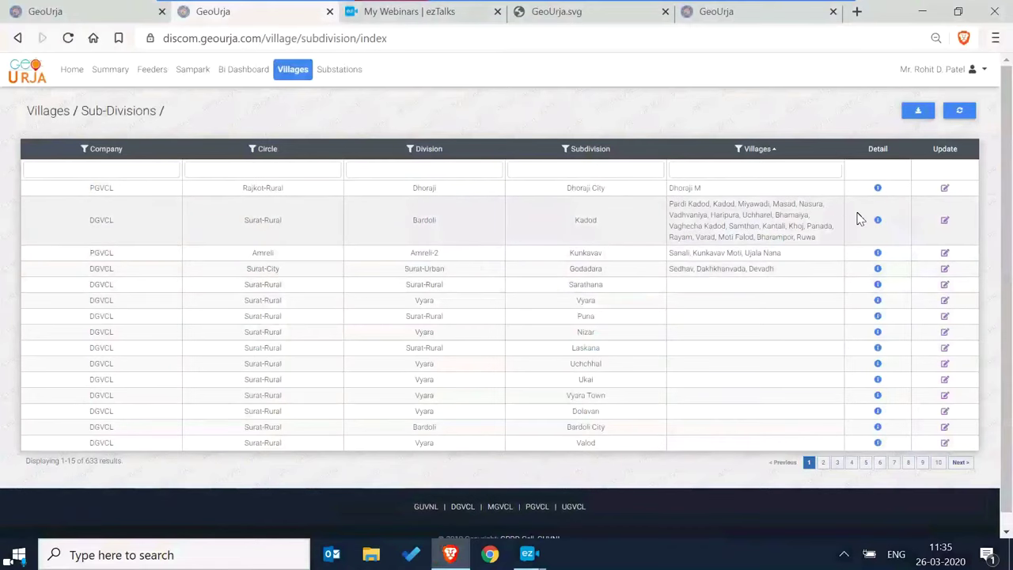
pyautogui.click(943, 302)
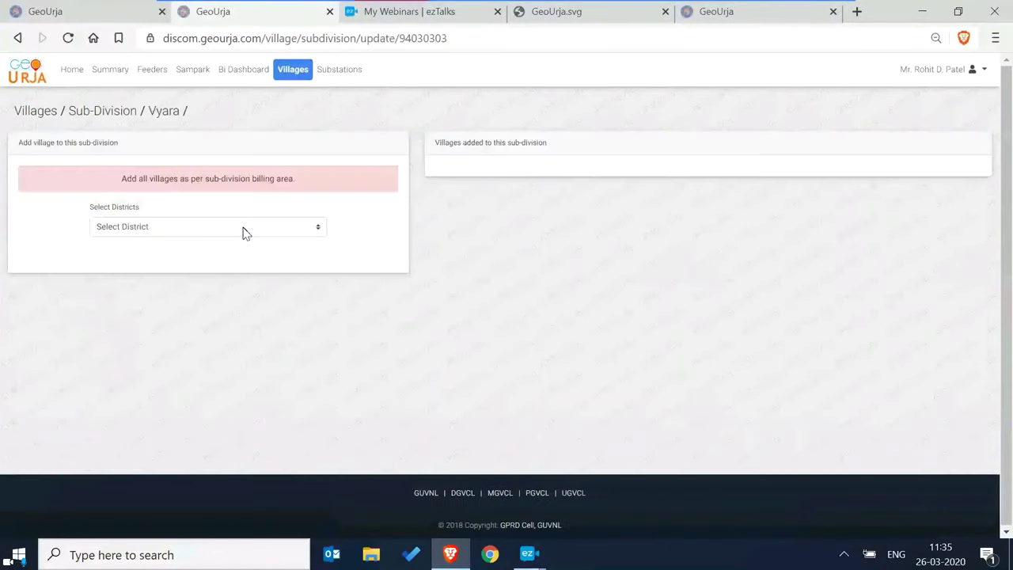
# Select district Ahmedabad, taluka Sanand and village Daran.
pyautogui.click(245, 228)
pyautogui.click(180, 277)
pyautogui.click(186, 272)
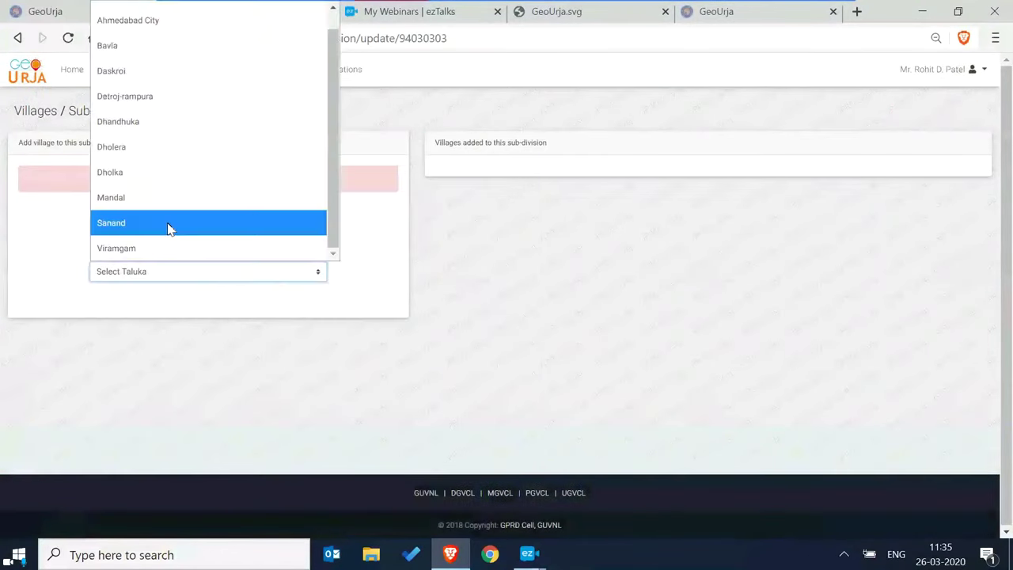
pyautogui.click(167, 229)
pyautogui.press('Tab')
pyautogui.press('Down')
pyautogui.press('Tab')
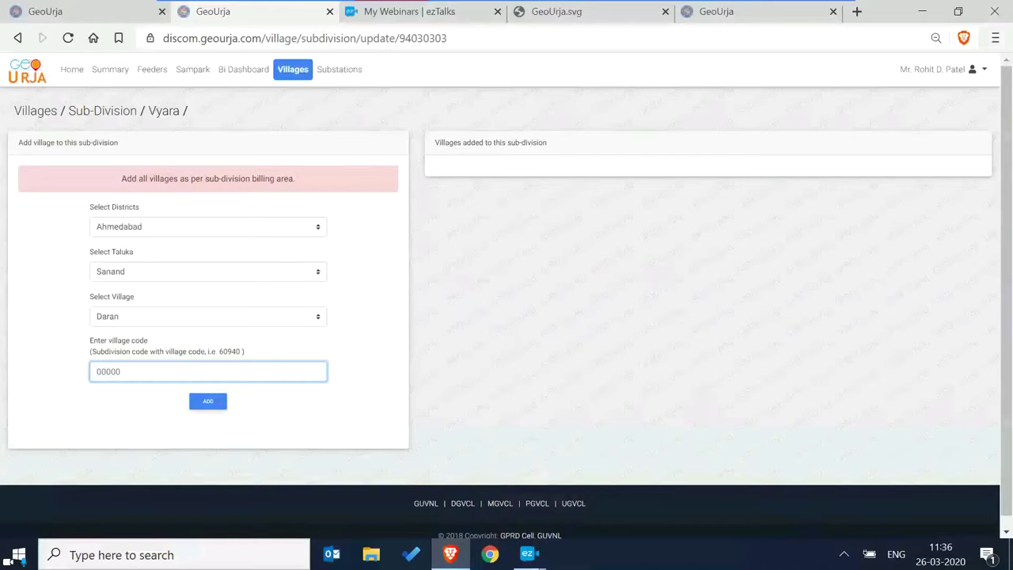
# Return to the sub-divisions list, view and close Kadod's details, then open Villages.
pyautogui.click(117, 122)
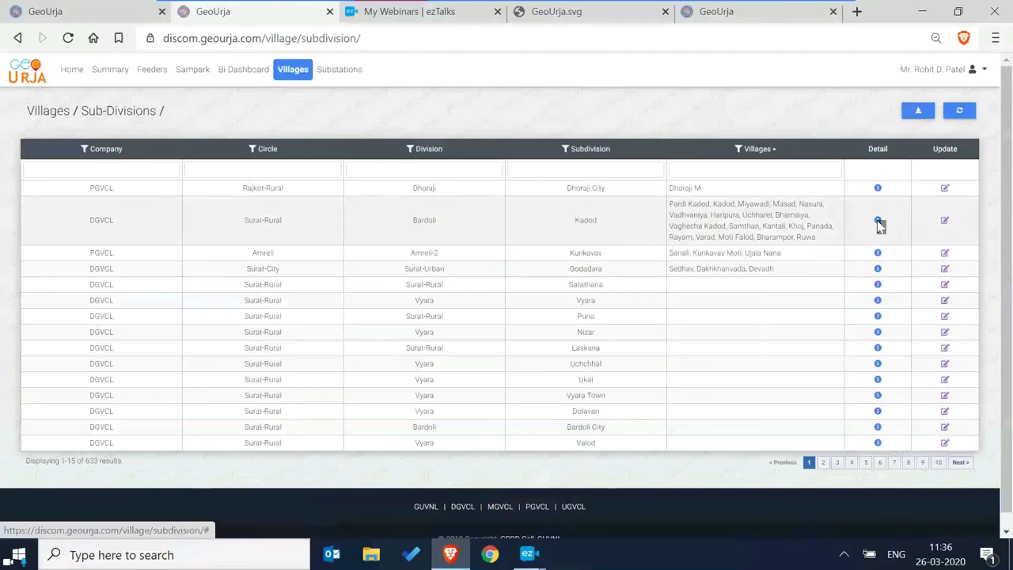
pyautogui.click(878, 221)
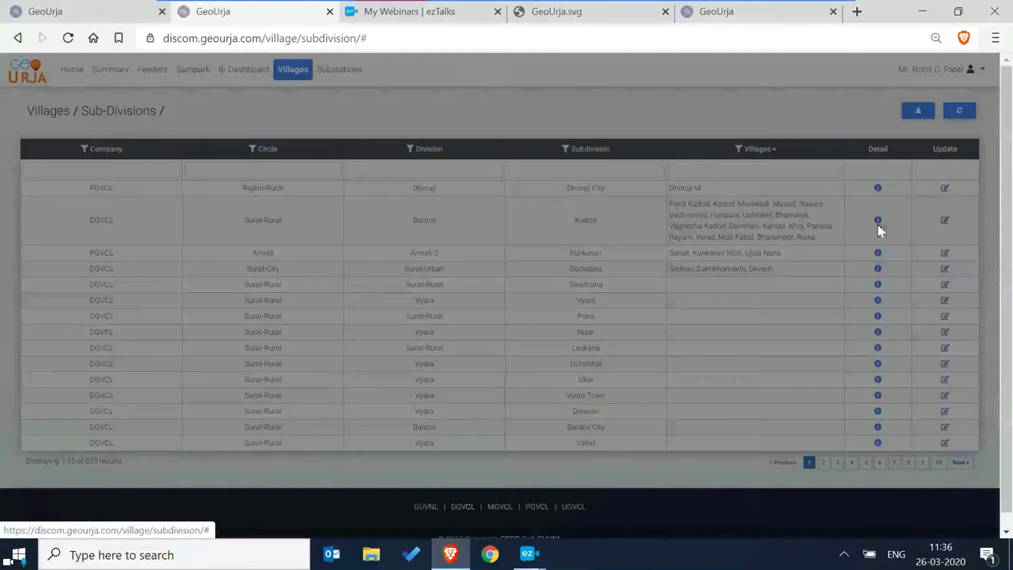
pyautogui.click(593, 264)
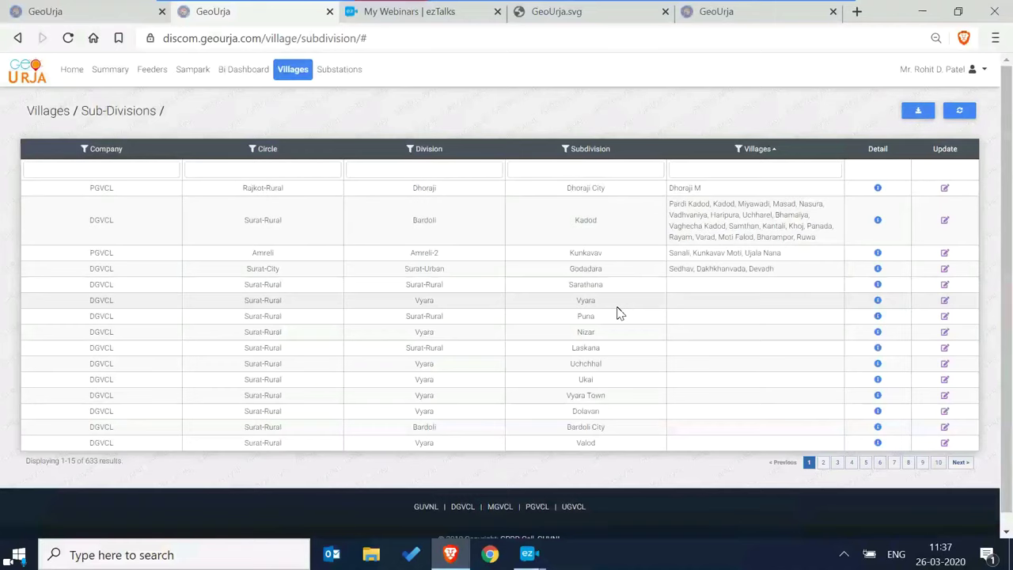
pyautogui.click(297, 72)
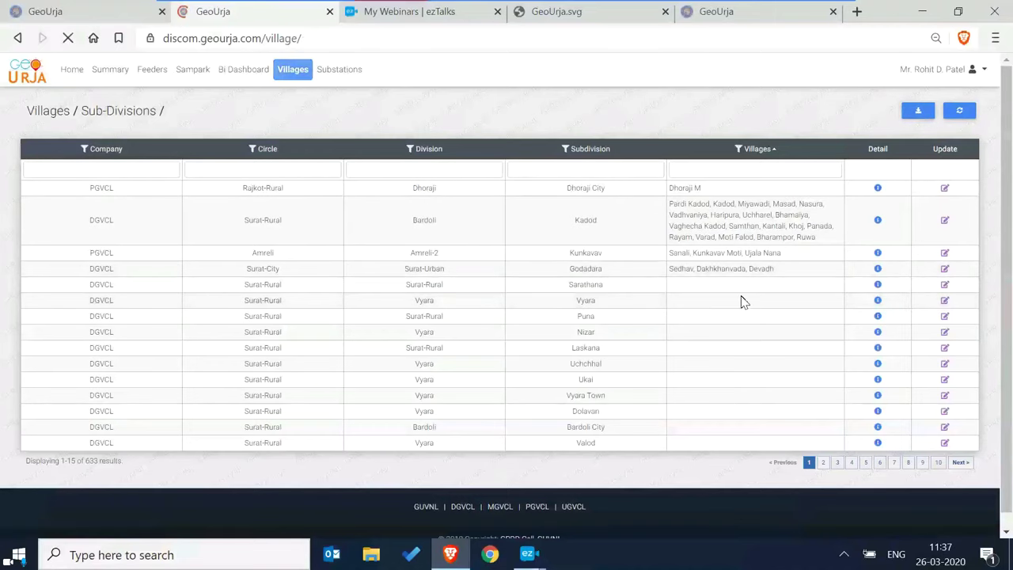